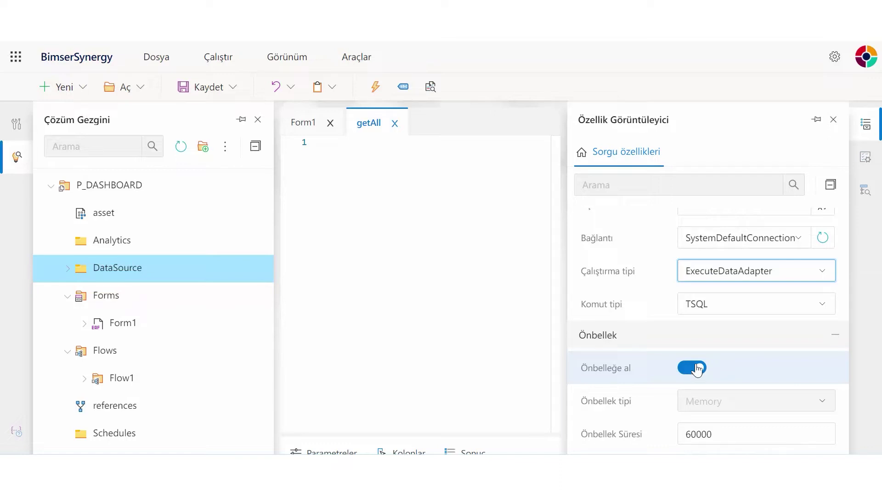
# Disable caching for getAll and enter combined COUNT(ID) queries on PROCESSES for all records, FINISHDATE is not null, and FINISHDATE is null, then run them.
pyautogui.click(696, 367)
pyautogui.click(432, 201)
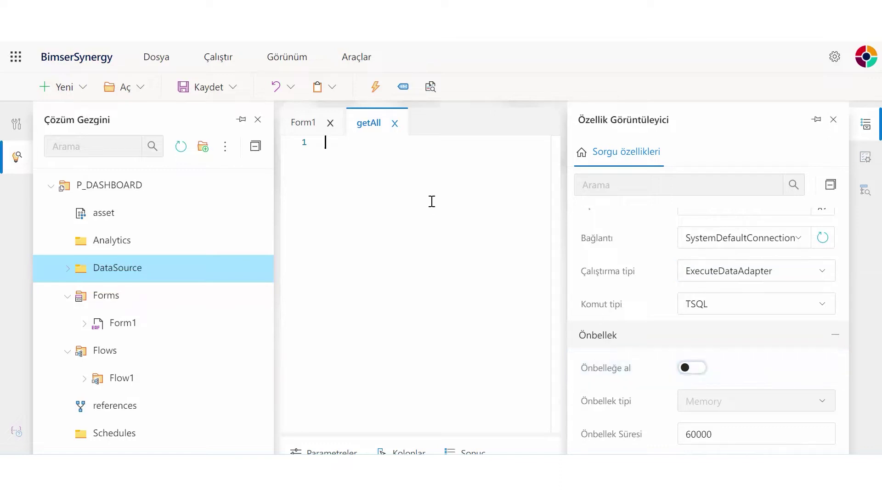
pyautogui.write('select * from PROCESSES  select * from PROCESSES where FINISHDATE is not null  select * from PROCESSES where FINISHDATE is null')
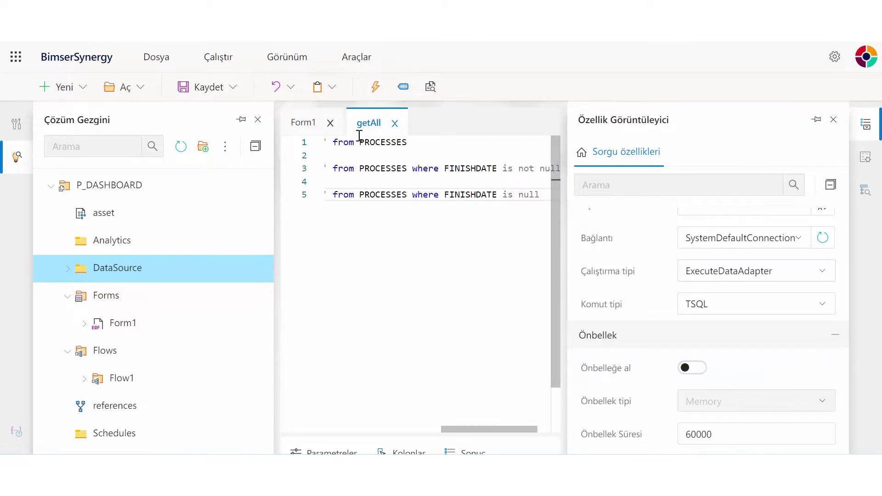
pyautogui.click(373, 91)
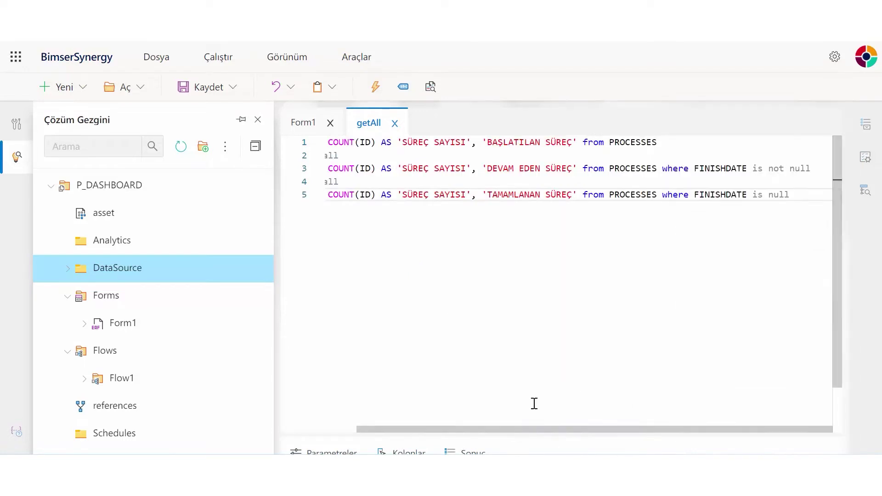
# Hide the caption of PieChart1 on Form1.
pyautogui.click(301, 124)
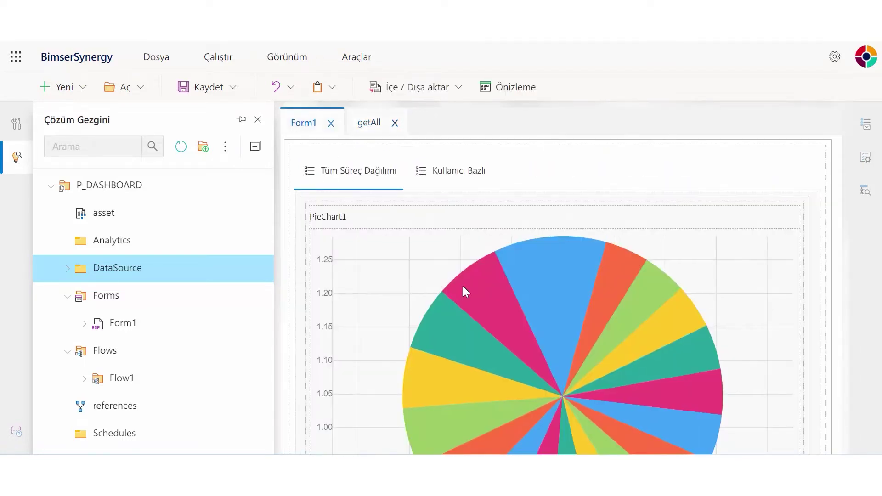
pyautogui.click(463, 286)
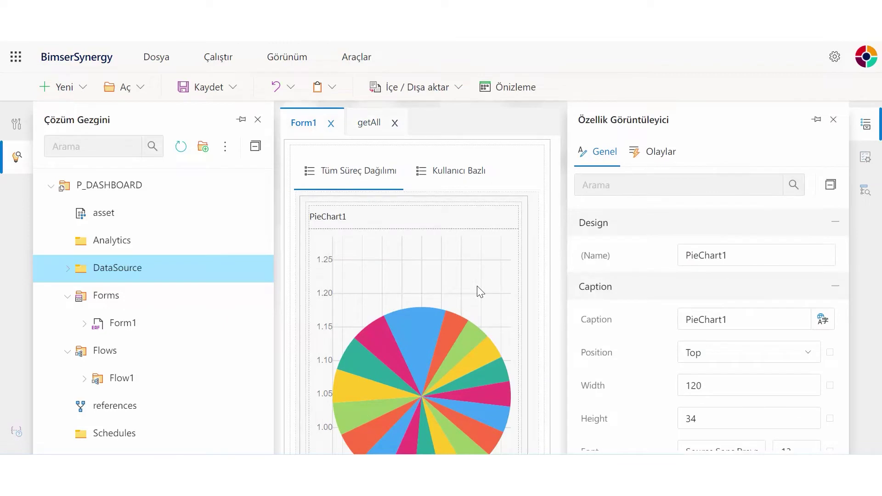
pyautogui.scroll(-5, 730, 311)
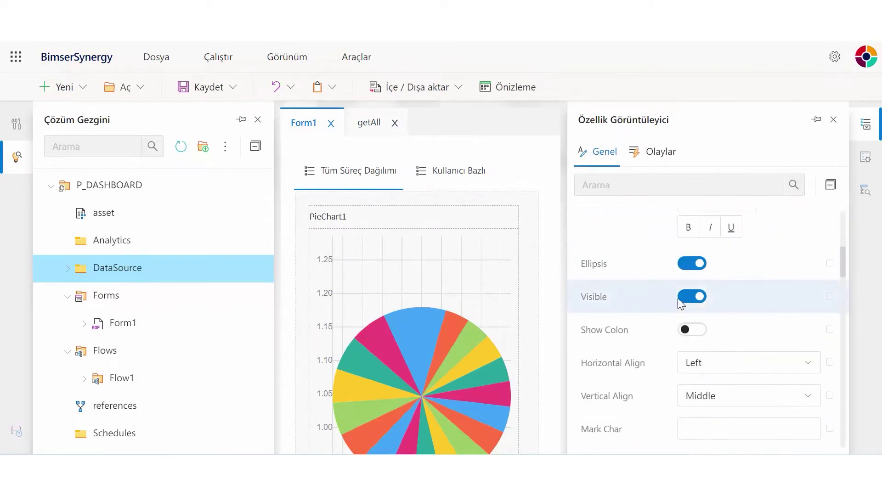
pyautogui.click(692, 297)
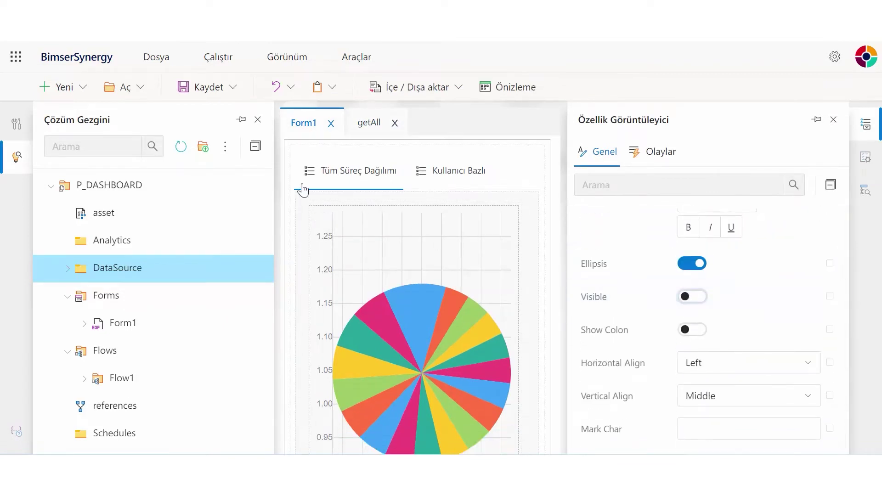
# Set the pie chart's datasource to the getAll query.
pyautogui.scroll(-5, 703, 296)
pyautogui.scroll(1, 771, 289)
pyautogui.scroll(-5, 794, 294)
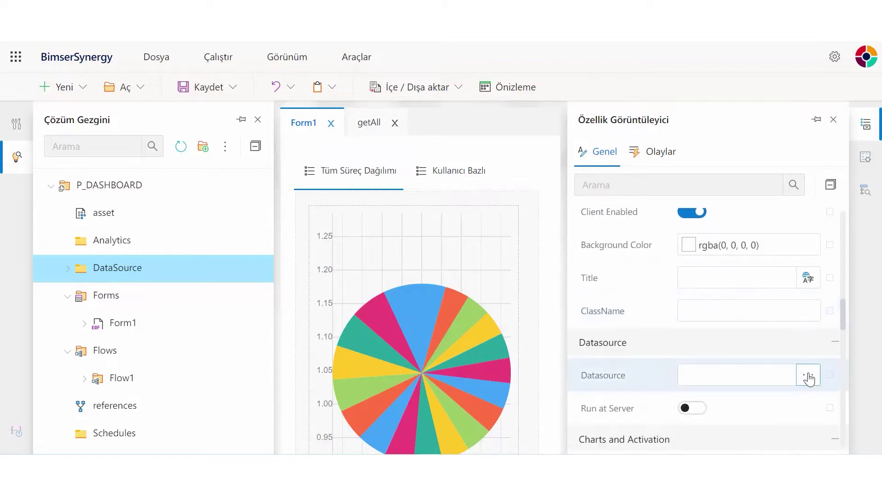
pyautogui.click(807, 376)
pyautogui.click(396, 133)
pyautogui.click(388, 160)
pyautogui.click(328, 396)
# Add a Pie item named Hepsi to the pie chart's chart items.
pyautogui.scroll(-2, 633, 356)
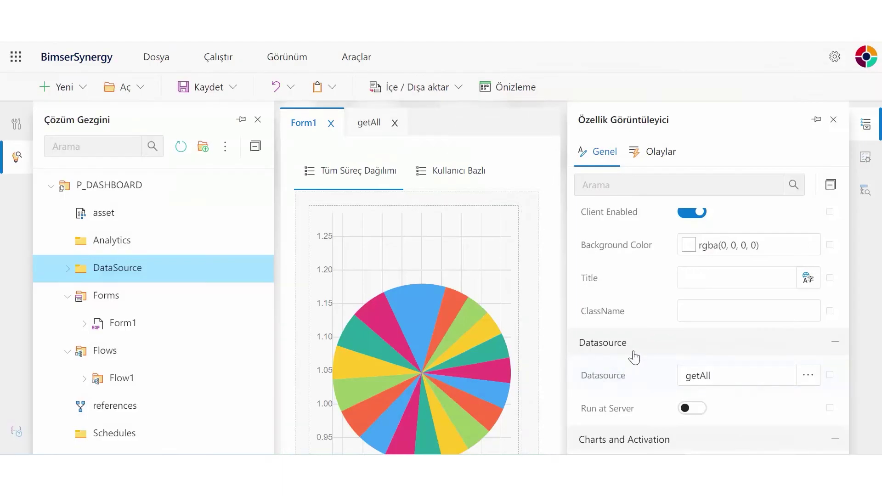
pyautogui.scroll(-1, 634, 356)
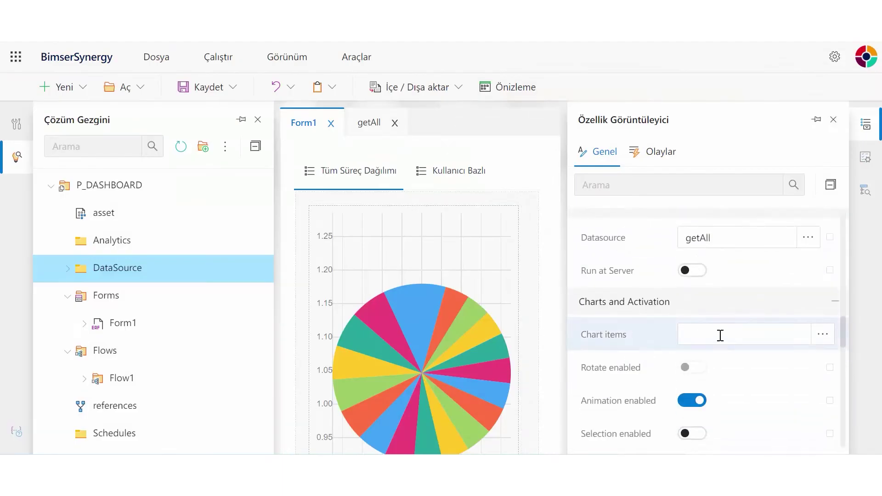
pyautogui.click(822, 336)
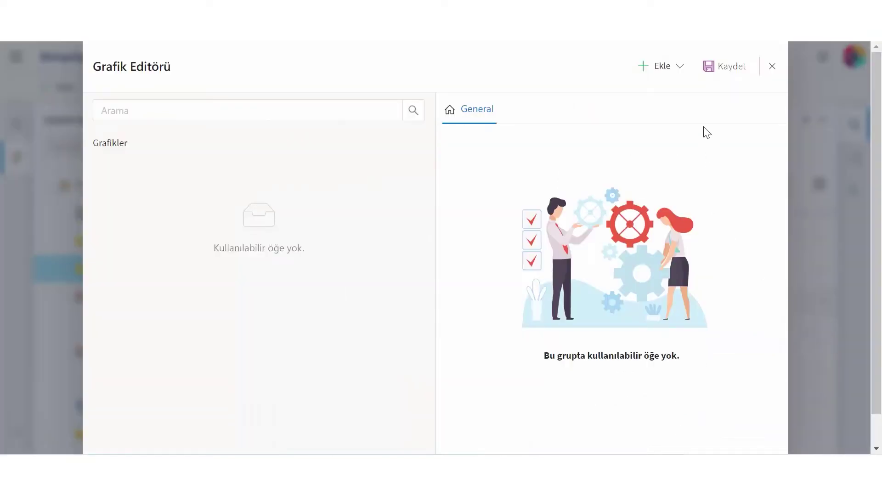
pyautogui.click(671, 68)
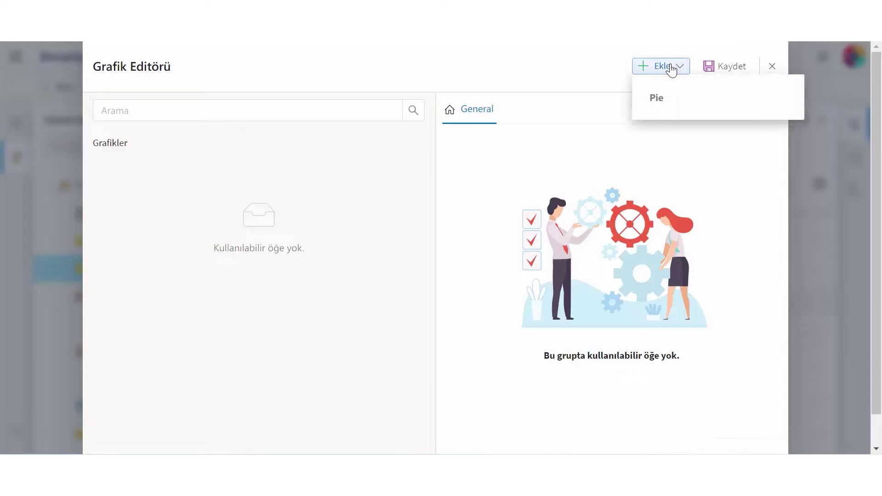
pyautogui.click(671, 101)
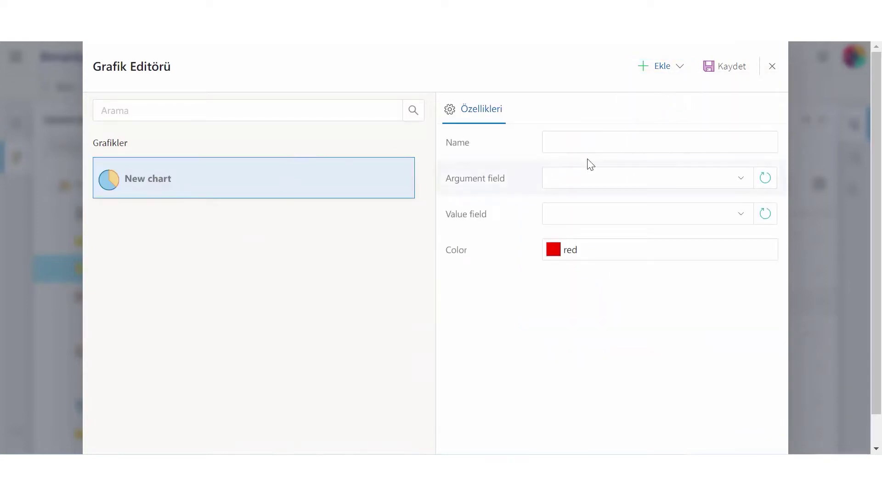
pyautogui.click(601, 144)
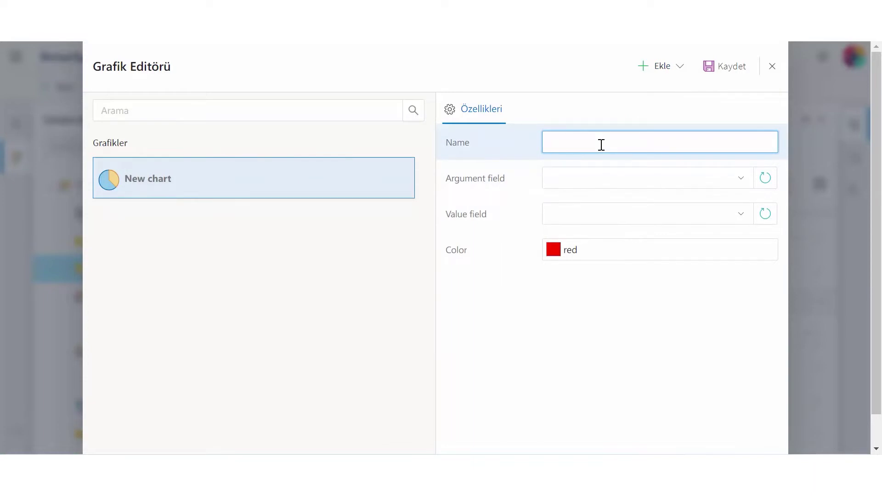
pyautogui.write('Hepsi')
# Set Hepsi's argument field to Column1 and value field to SÜREÇ SAYISI, and save the chart items.
pyautogui.click(588, 173)
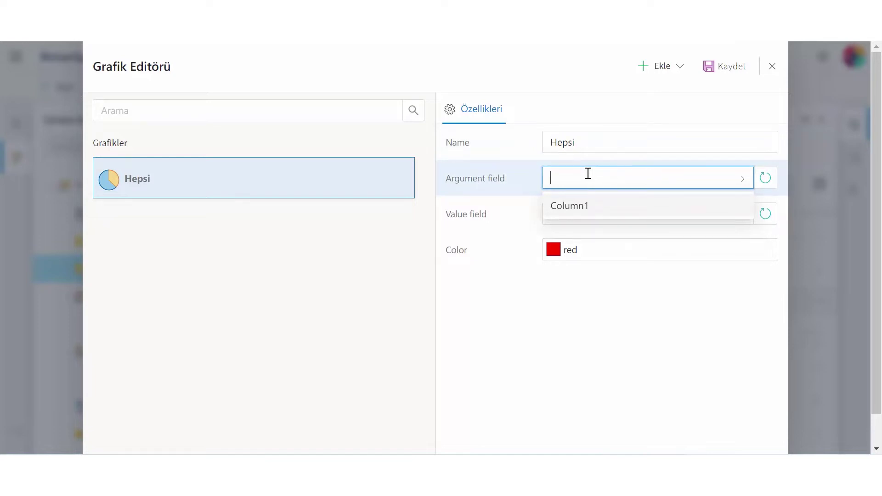
pyautogui.click(587, 205)
pyautogui.click(587, 213)
pyautogui.click(582, 243)
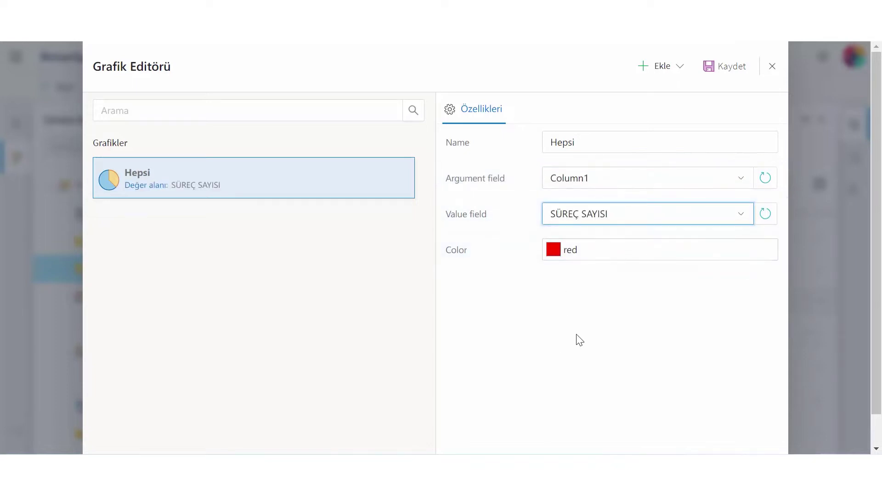
pyautogui.click(665, 73)
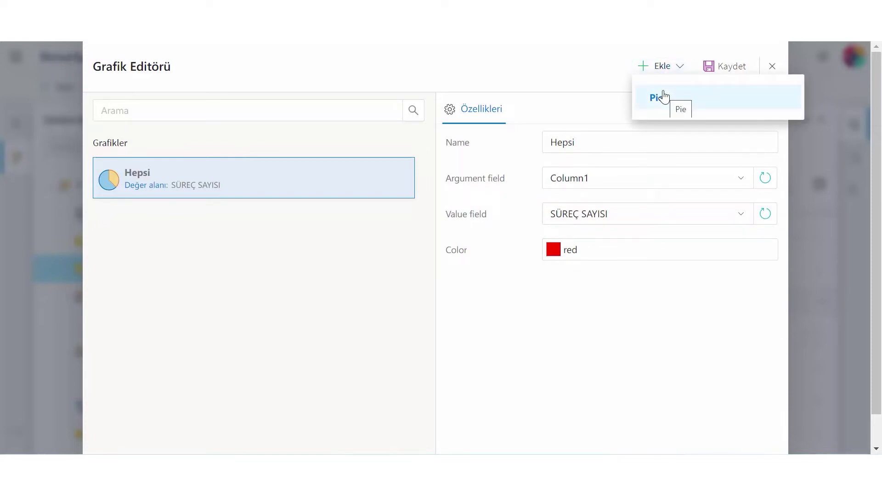
pyautogui.click(739, 69)
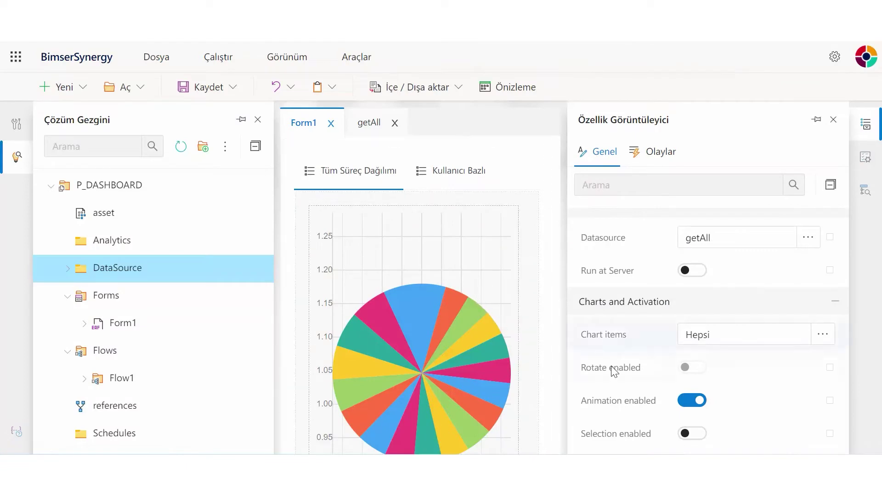
# Enable the pie chart's legend at the Left position and hide the solution explorer to widen the form.
pyautogui.scroll(-3, 637, 263)
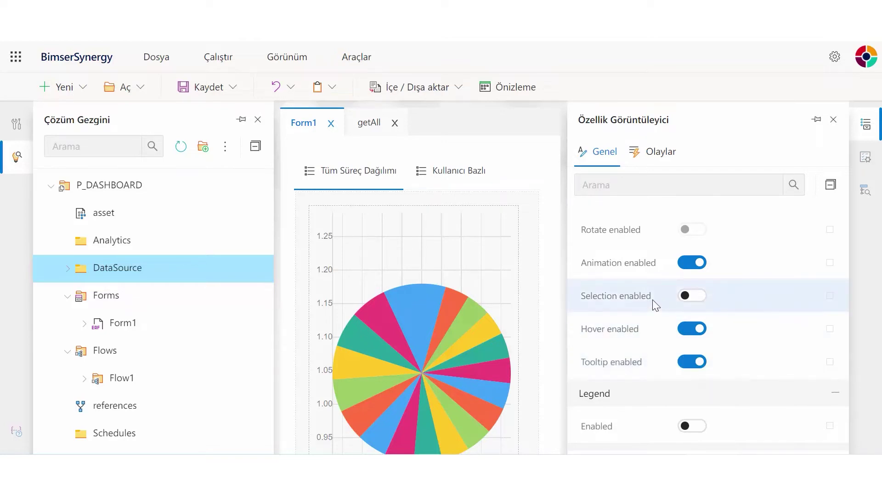
pyautogui.scroll(-2, 653, 300)
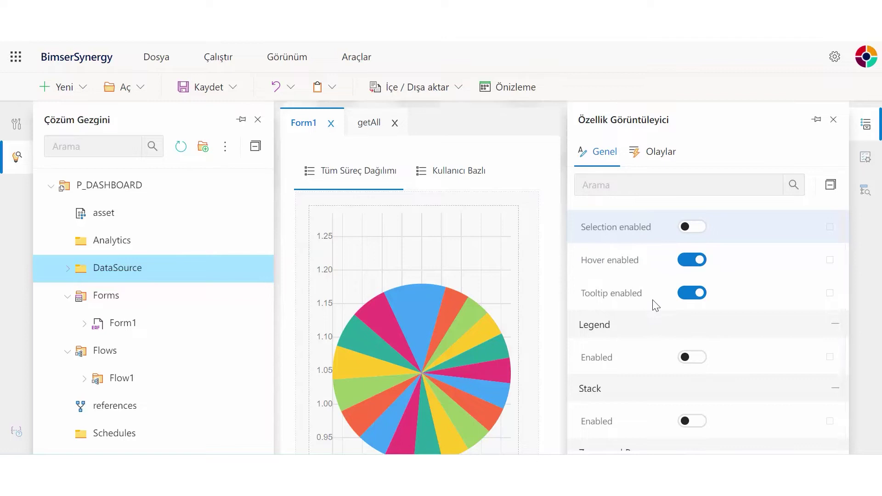
pyautogui.click(685, 358)
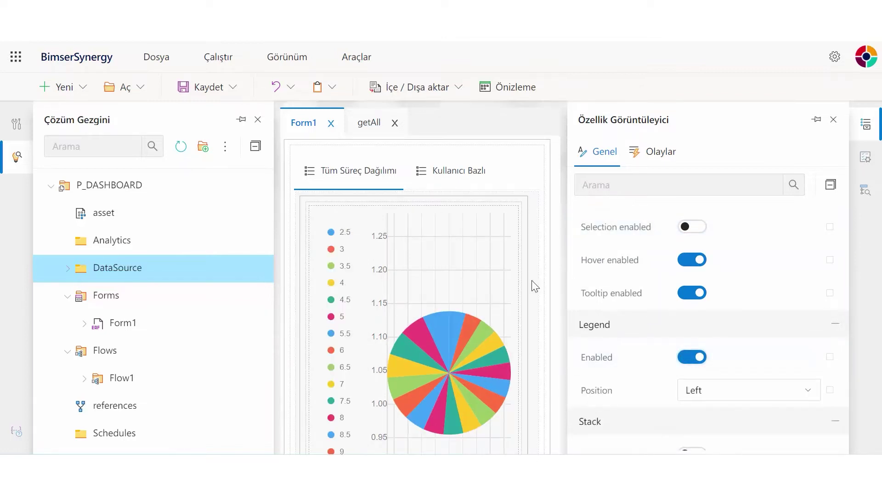
pyautogui.click(17, 158)
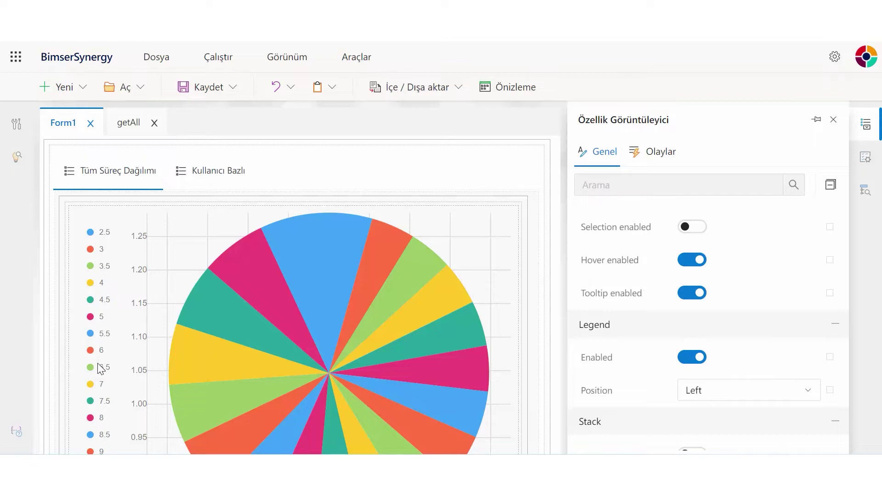
pyautogui.click(714, 383)
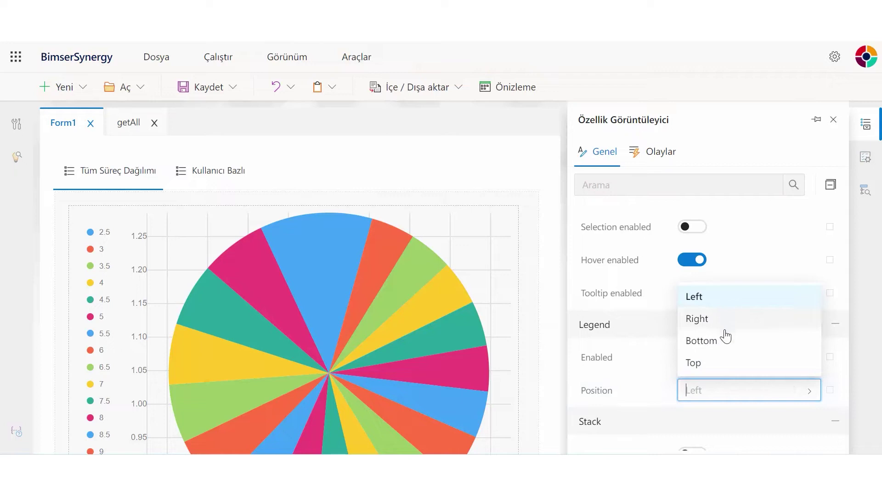
pyautogui.click(716, 305)
# Enable the pie chart's Stack option to inspect its Series choices, and disable it again.
pyautogui.scroll(-3, 638, 367)
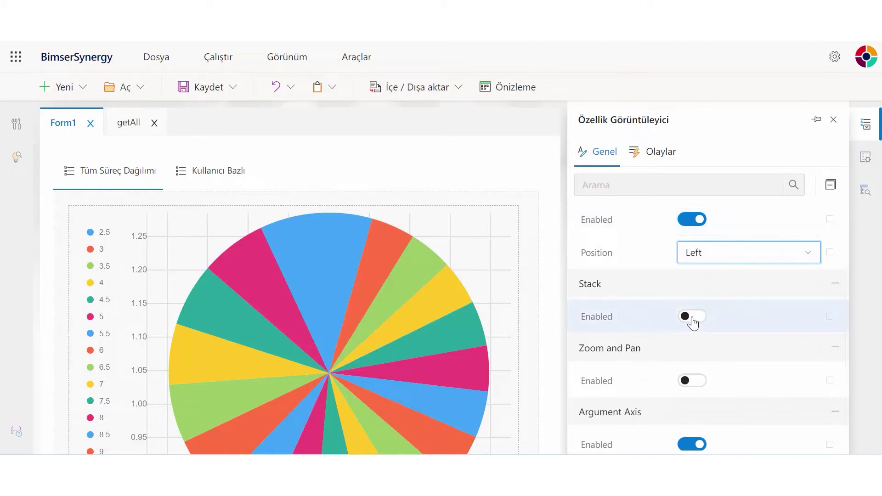
pyautogui.click(692, 321)
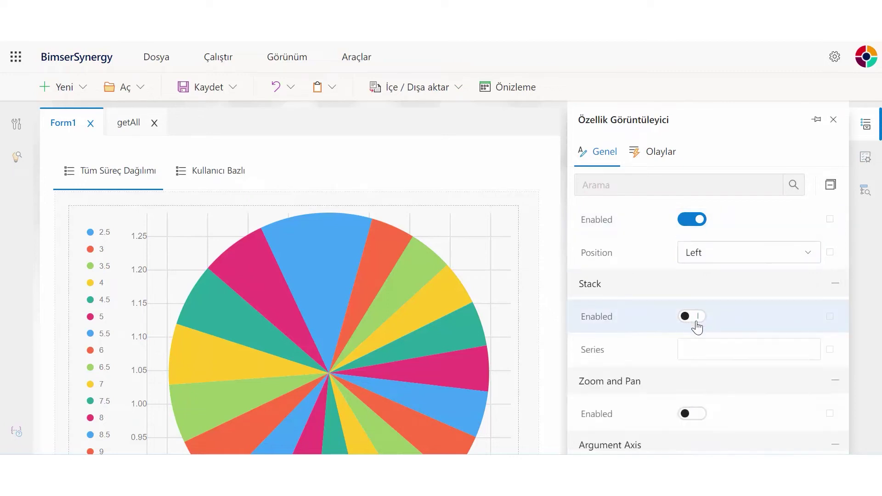
pyautogui.click(703, 348)
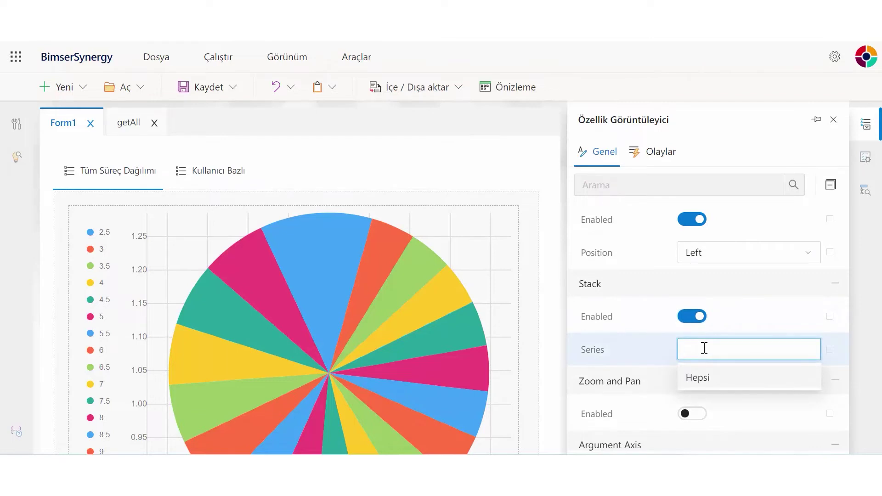
pyautogui.click(645, 349)
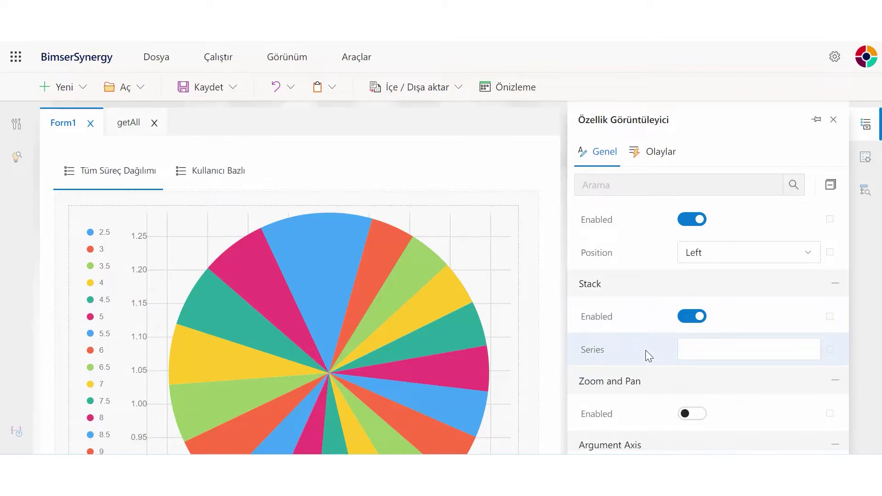
pyautogui.click(695, 348)
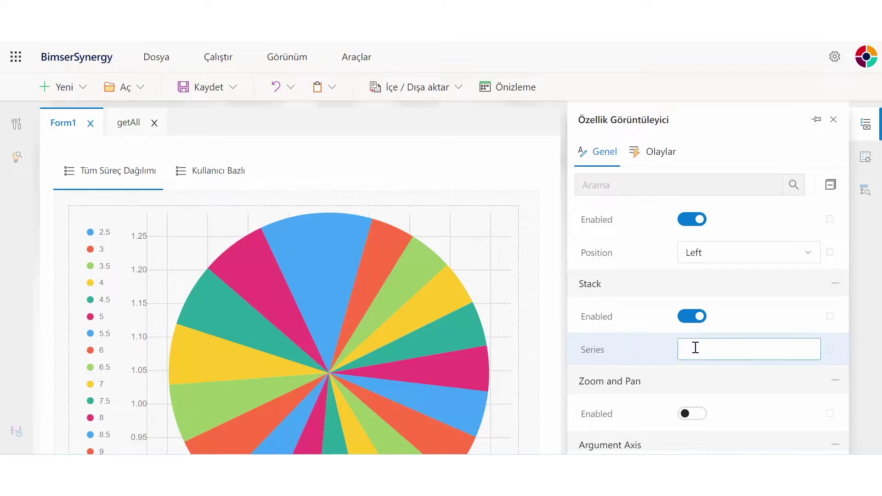
pyautogui.click(528, 329)
pyautogui.click(699, 319)
# Enable Zoom and Pan to inspect its argument interaction, value interaction and zoom region key options, and disable it again.
pyautogui.scroll(-2, 663, 320)
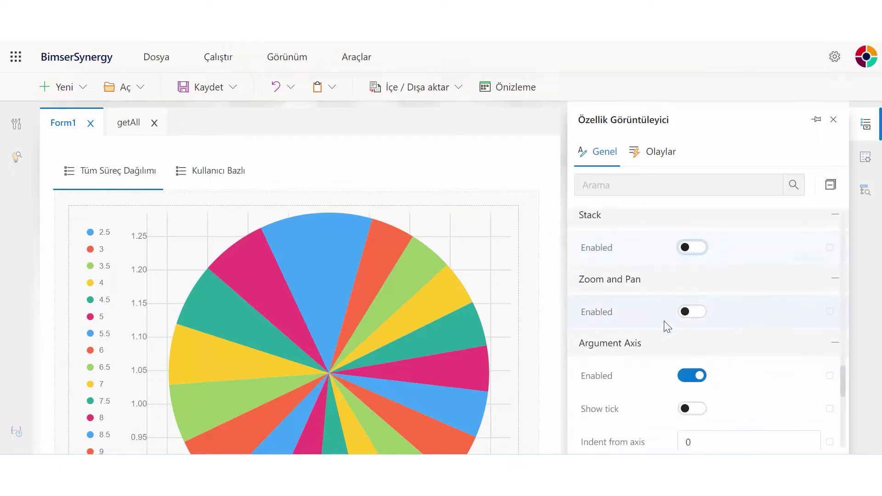
pyautogui.click(694, 315)
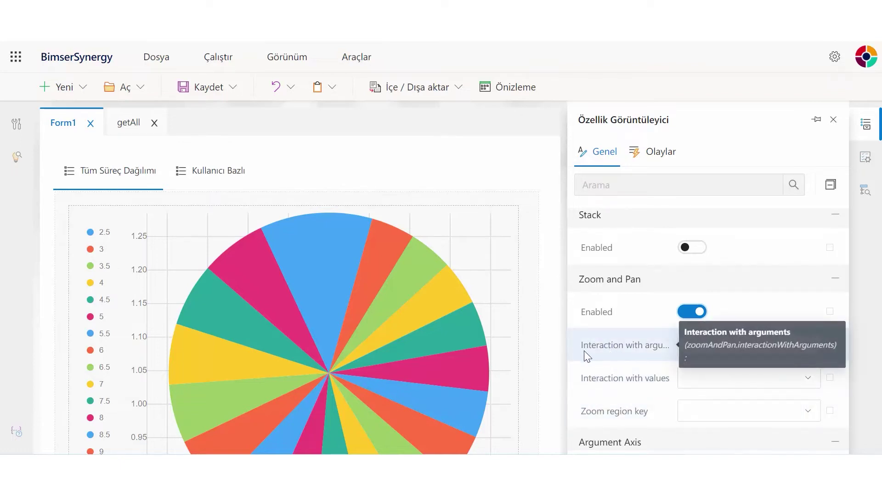
pyautogui.click(773, 340)
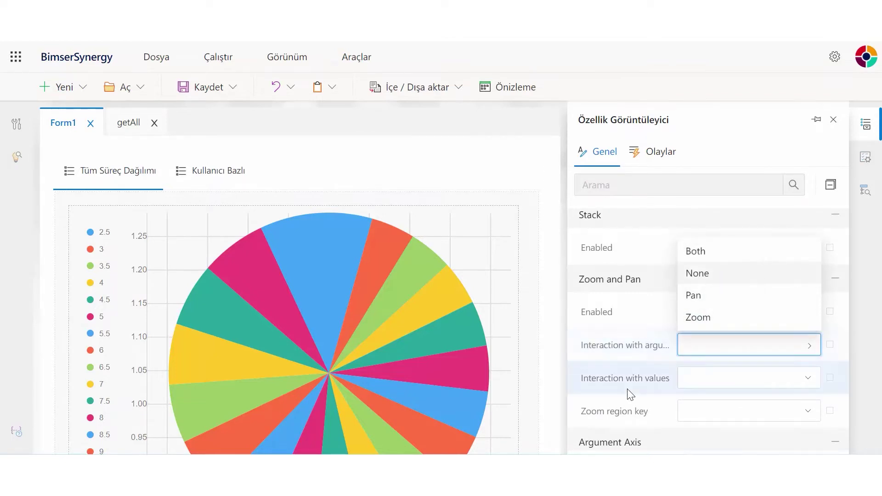
pyautogui.click(687, 390)
pyautogui.click(686, 380)
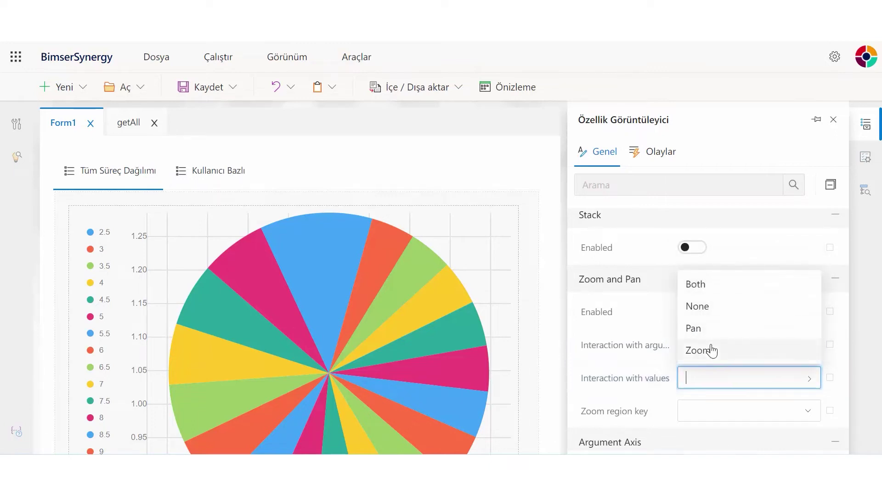
pyautogui.click(701, 410)
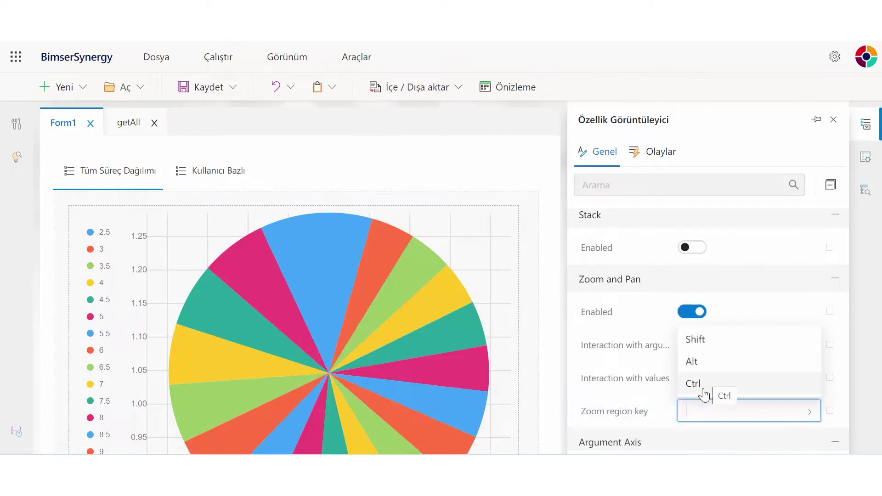
pyautogui.click(690, 313)
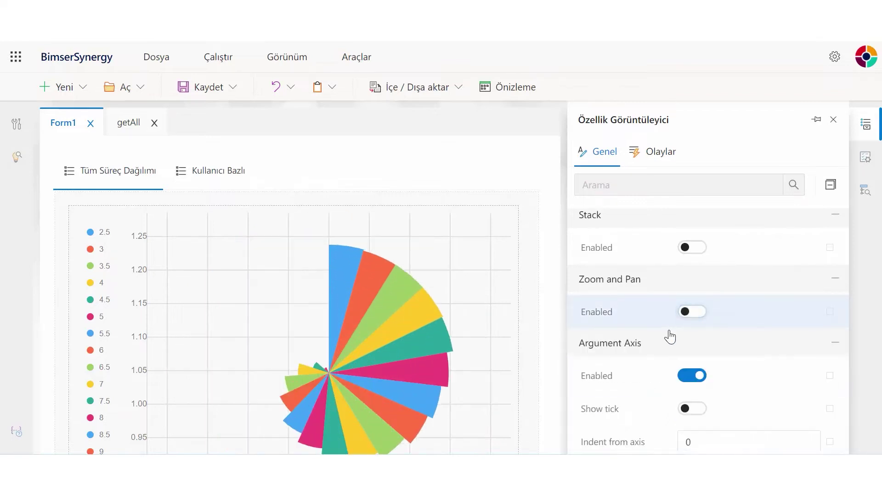
# Reset the page zoom to its default level to view the whole chart and its Argument Axis settings.
pyautogui.scroll(-2, 671, 338)
pyautogui.hotkey('ctrl', '0')
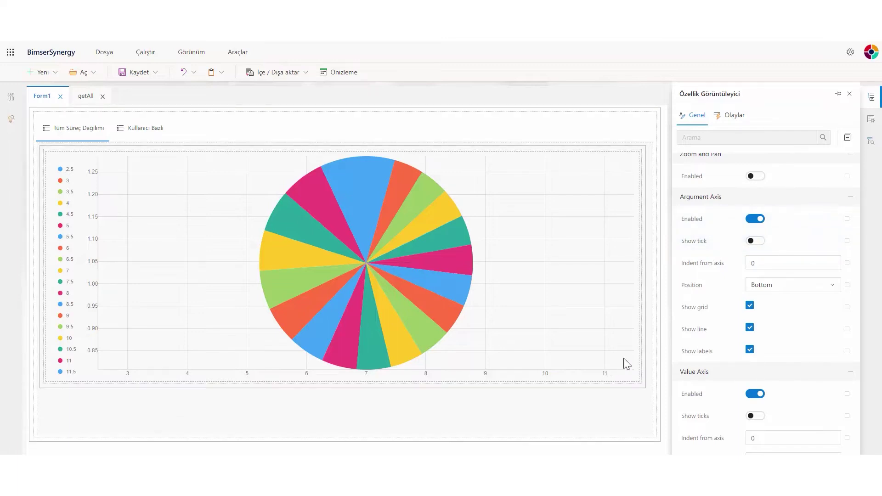
# Toggle the pie chart's argument axis off and on, and try an indent from axis of 10 before restoring 0.
pyautogui.click(755, 219)
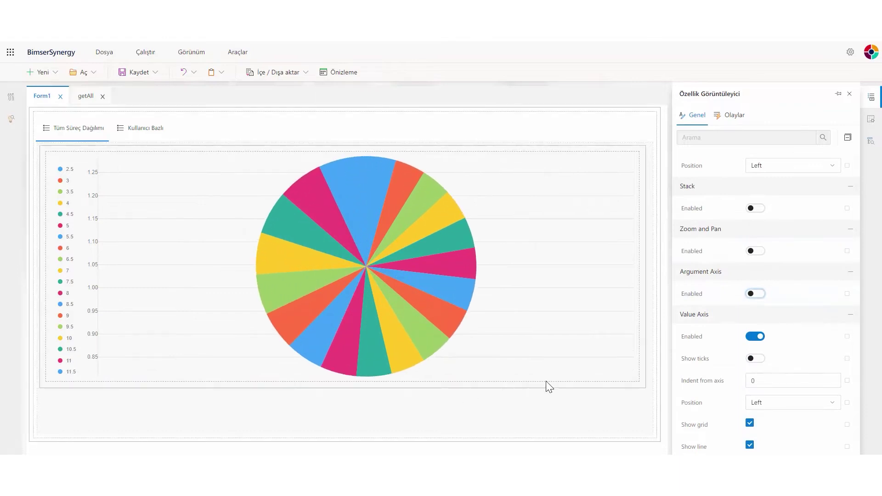
pyautogui.click(755, 294)
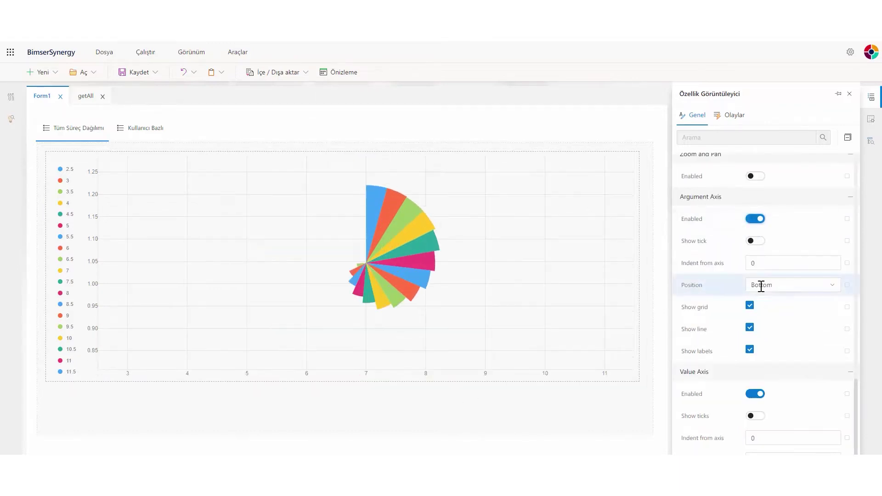
pyautogui.doubleClick(751, 263)
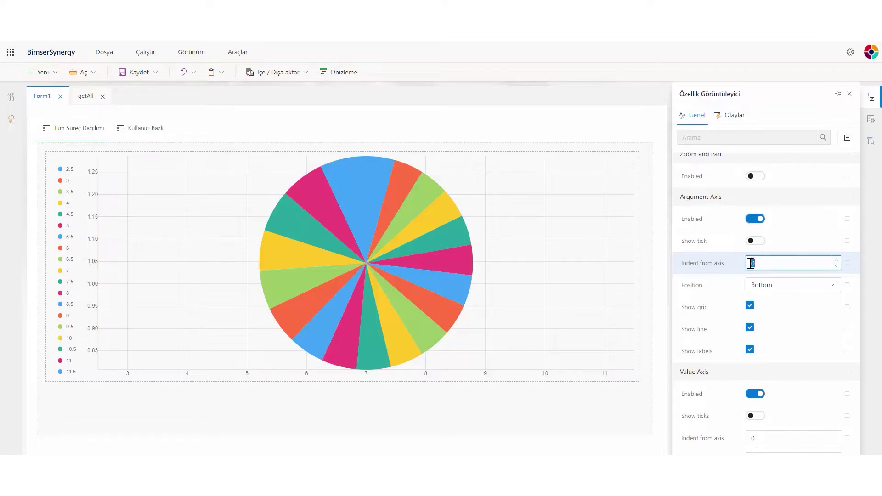
pyautogui.write('10')
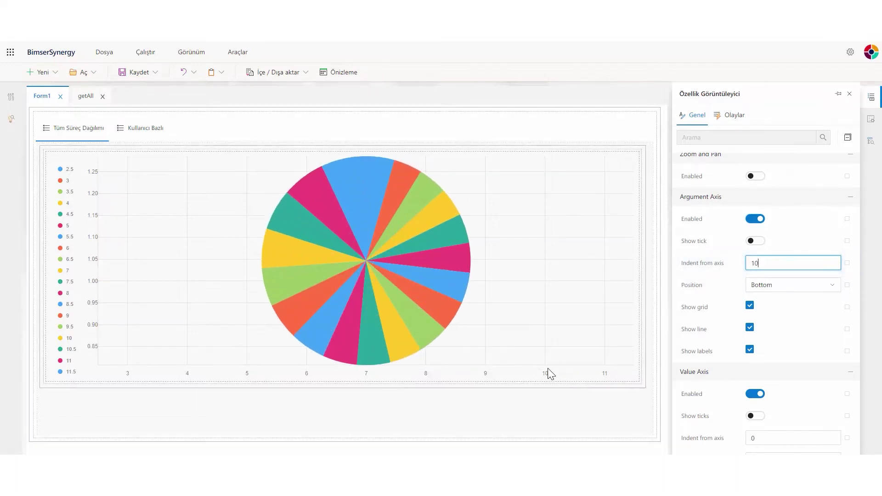
pyautogui.doubleClick(756, 262)
pyautogui.write('0')
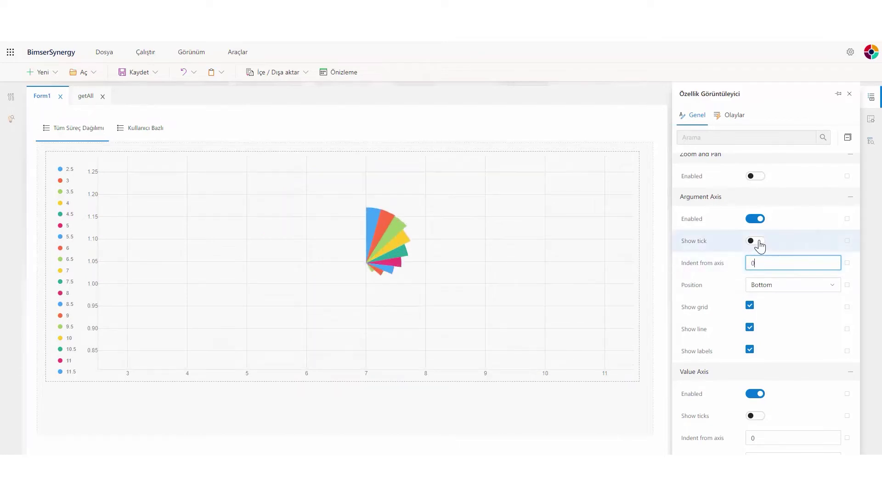
# Try argument axis ticks with tick size 10 and indent 10, restore both values to 0 and hide the ticks again.
pyautogui.click(757, 241)
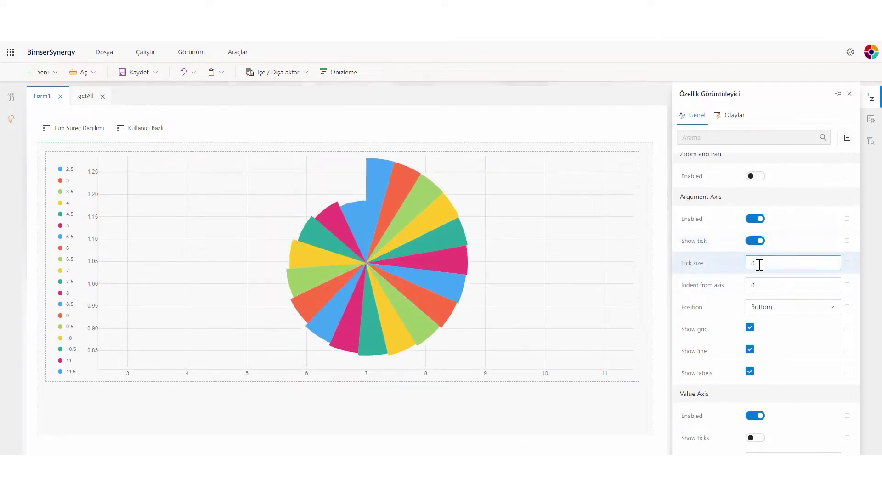
pyautogui.doubleClick(756, 263)
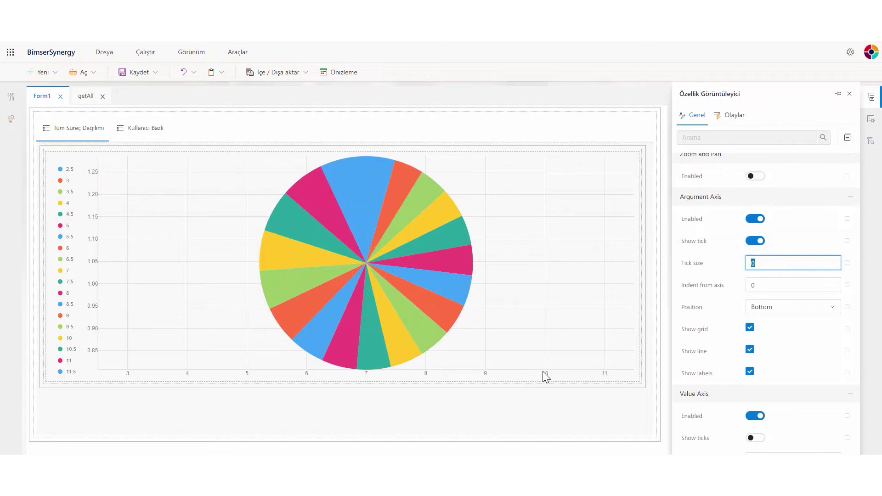
pyautogui.write('10')
pyautogui.doubleClick(755, 285)
pyautogui.write('10')
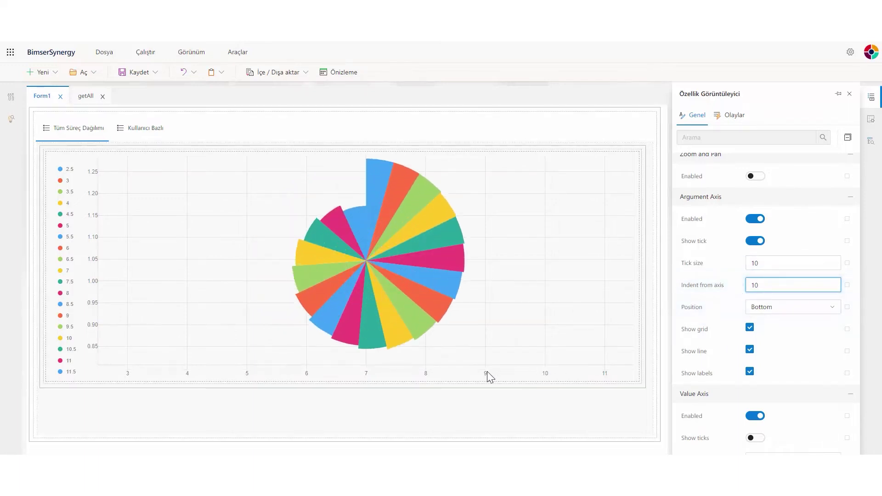
pyautogui.moveTo(782, 285); pyautogui.dragTo(740, 285)
pyautogui.write('0')
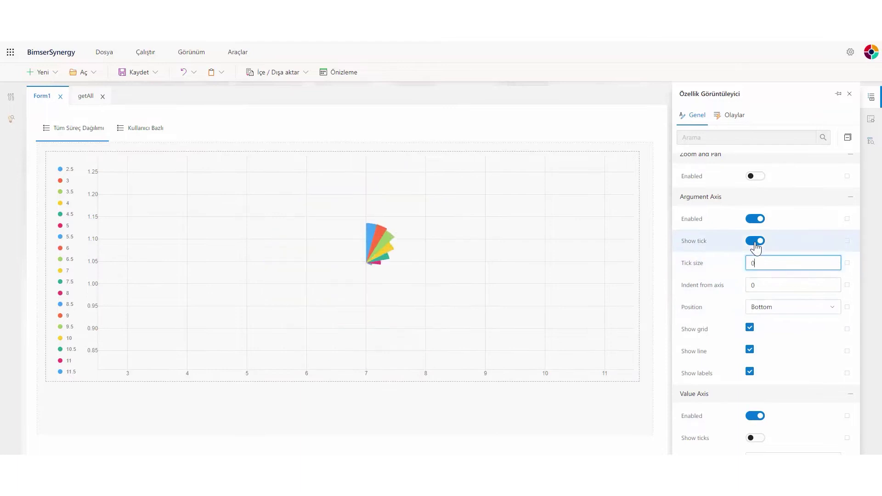
pyautogui.click(755, 241)
# Try the Top position for the pie chart's argument axis and return it to Bottom.
pyautogui.click(760, 286)
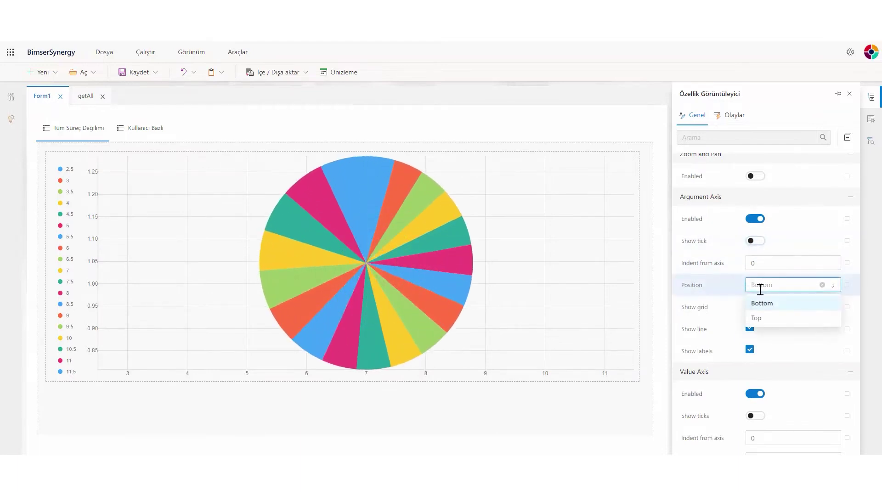
pyautogui.click(757, 320)
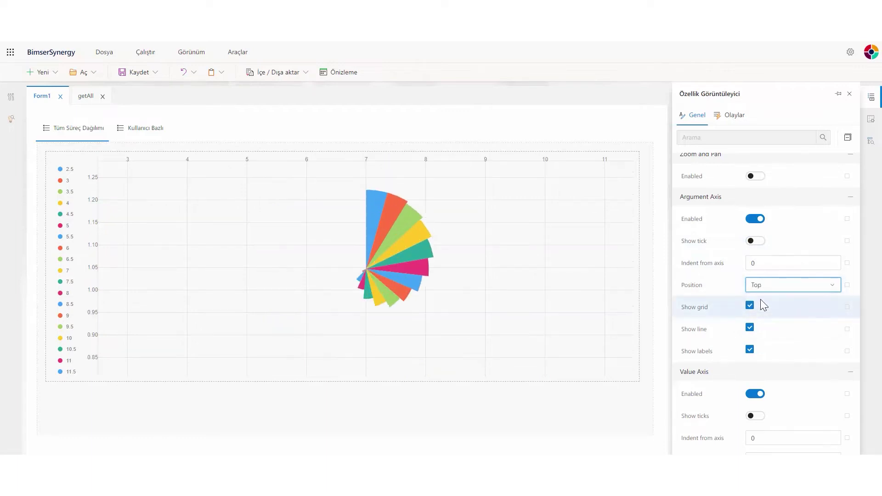
pyautogui.click(764, 285)
pyautogui.click(761, 305)
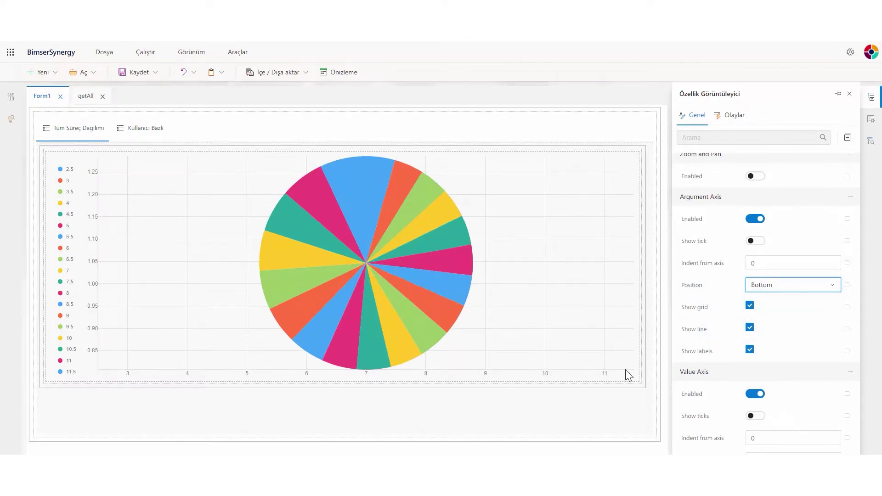
# Hide the argument axis labels on the pie chart and show them again.
pyautogui.click(749, 350)
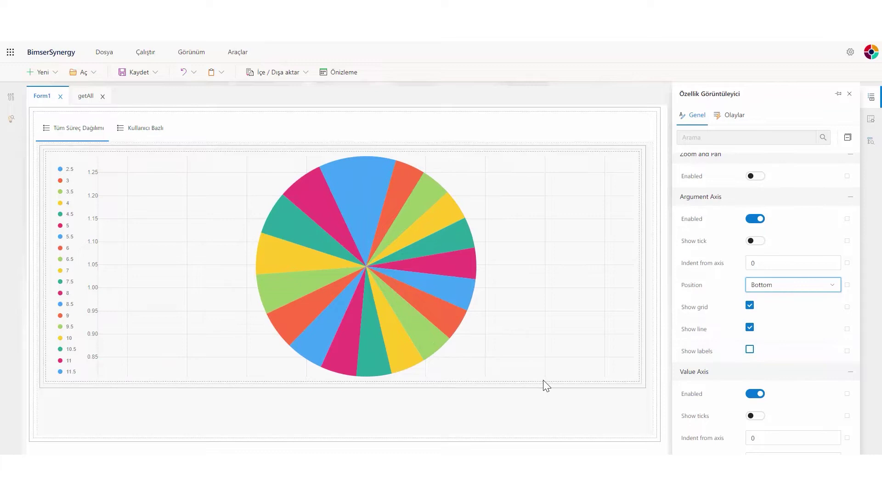
pyautogui.click(749, 350)
pyautogui.click(749, 349)
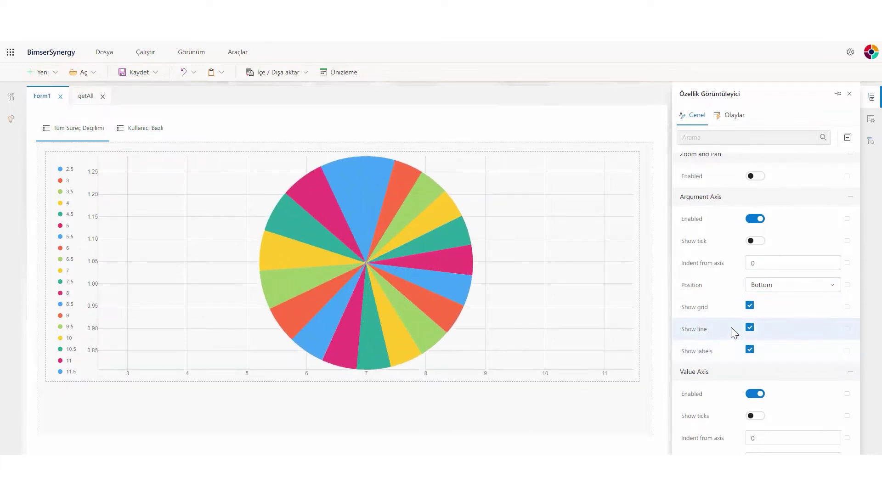
pyautogui.scroll(-1, 732, 327)
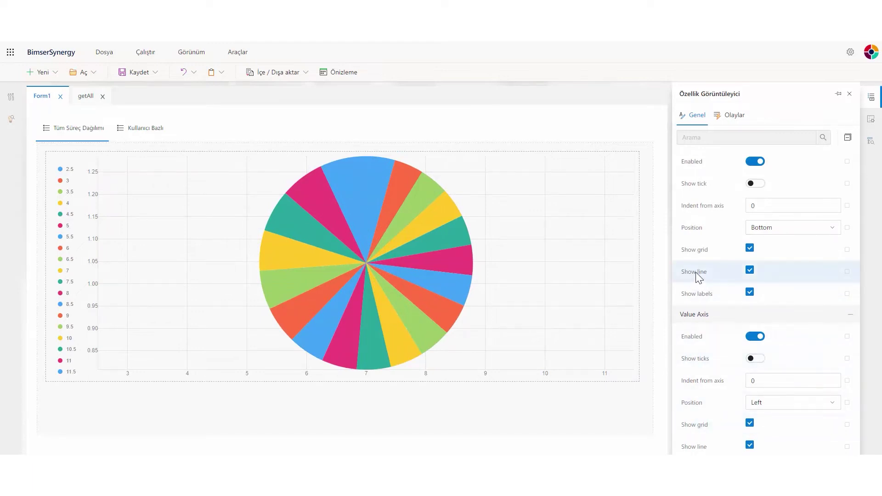
pyautogui.scroll(10, 703, 277)
pyautogui.scroll(2, 704, 276)
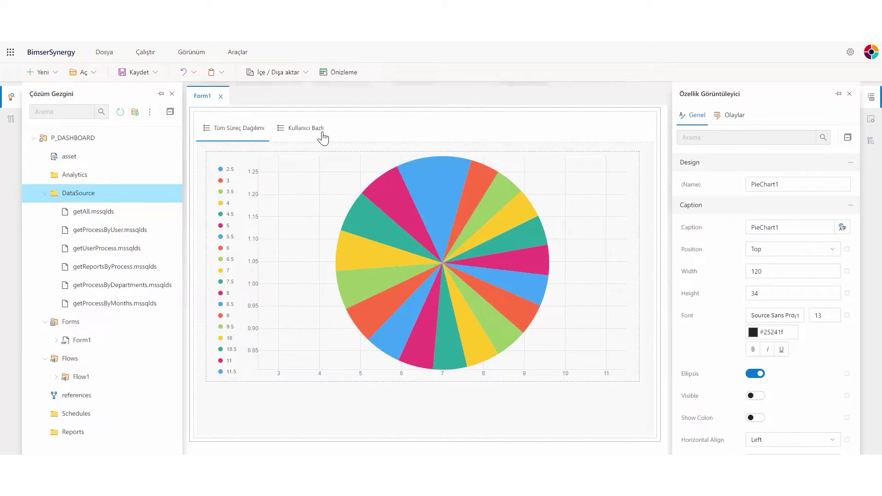
# Find the BarChart control and place it in the form's empty Kullanıcı Bazlı tab.
pyautogui.click(308, 138)
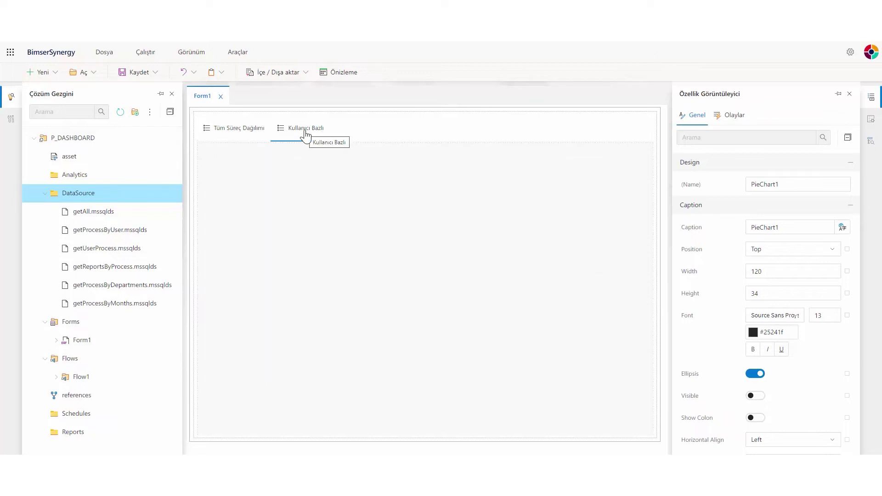
pyautogui.click(11, 120)
pyautogui.click(98, 110)
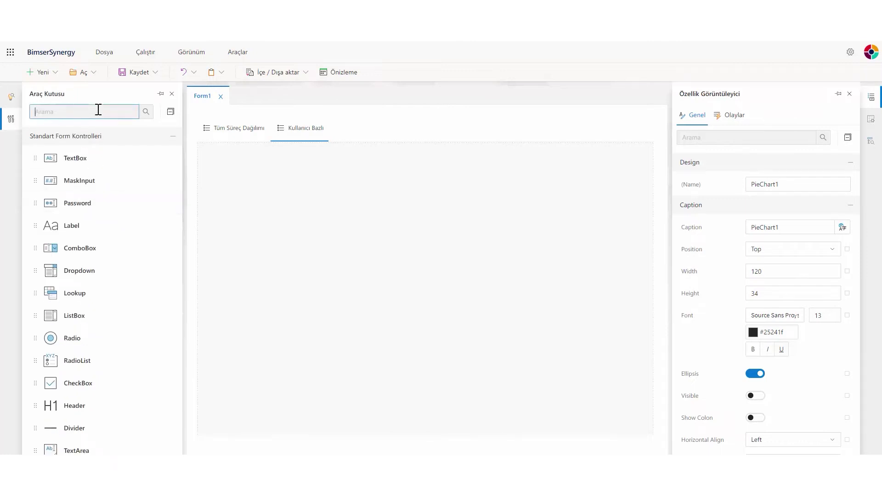
pyautogui.write('bar')
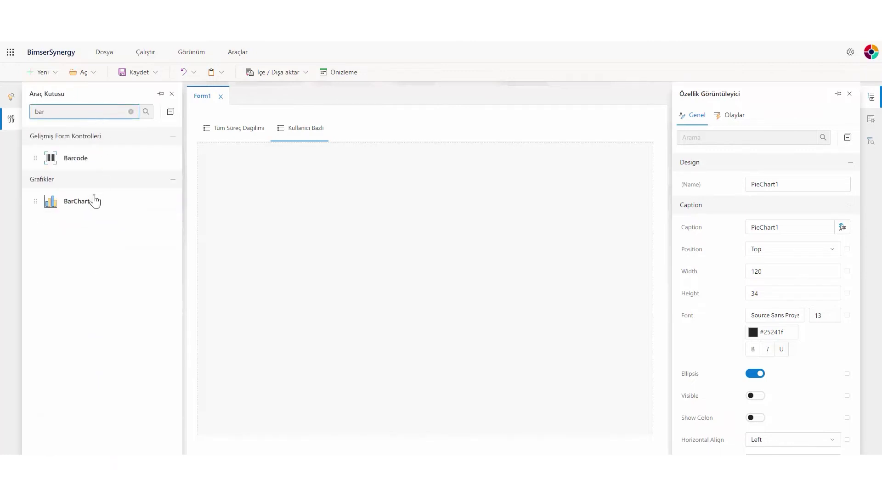
pyautogui.moveTo(104, 202); pyautogui.dragTo(280, 195)
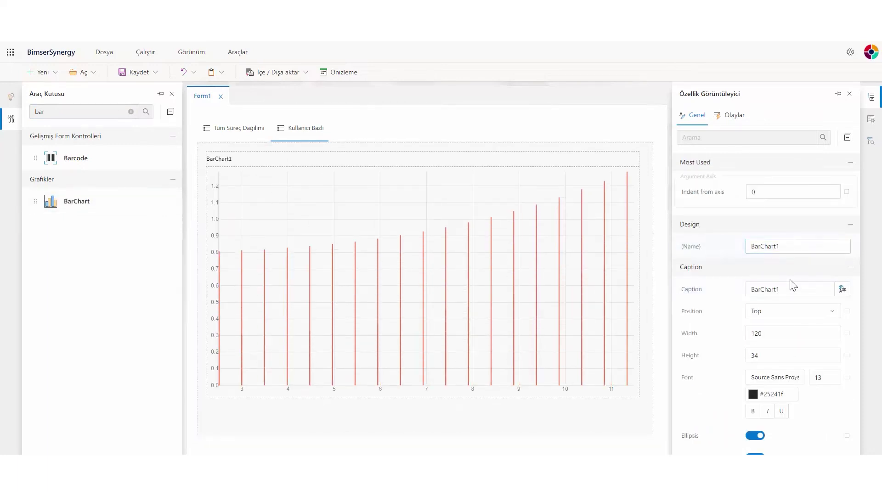
# Set the bar chart's caption to "Kullanıcı Bazlı Başlatılan Süreçler".
pyautogui.click(791, 285)
pyautogui.moveTo(791, 284); pyautogui.dragTo(738, 294)
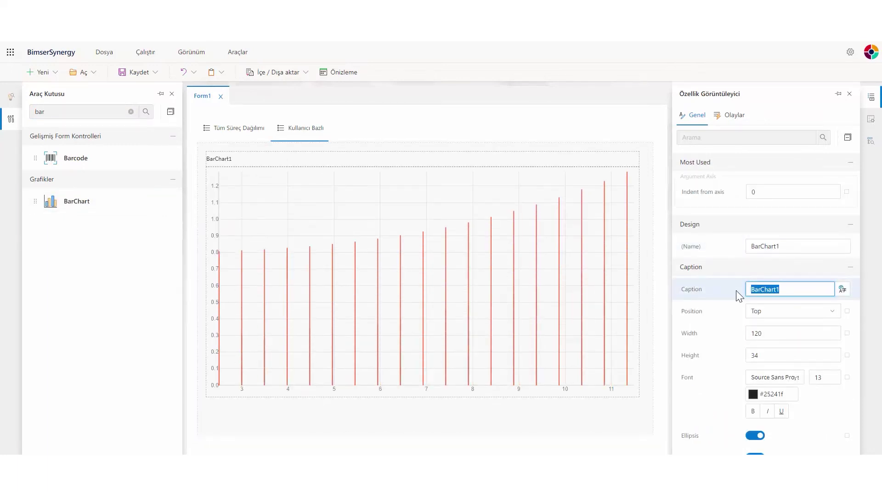
pyautogui.write('Kullanıcı Bazlı B')
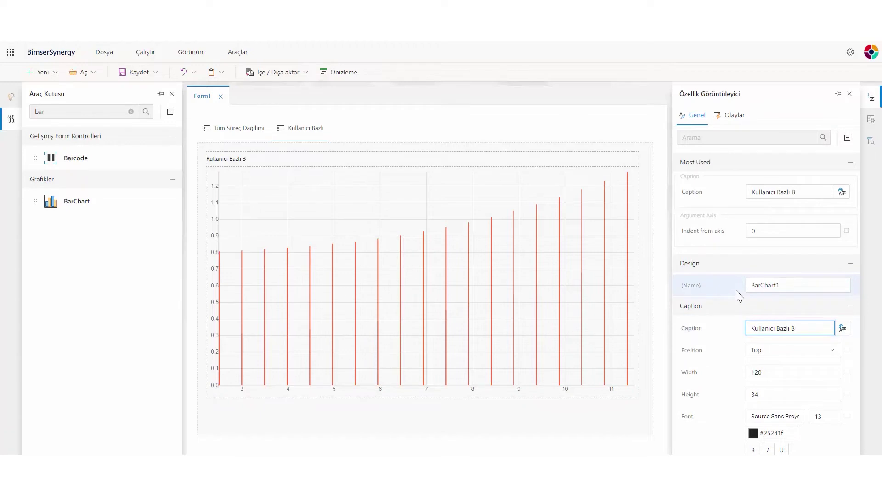
pyautogui.write('aşlatılan Süreçler')
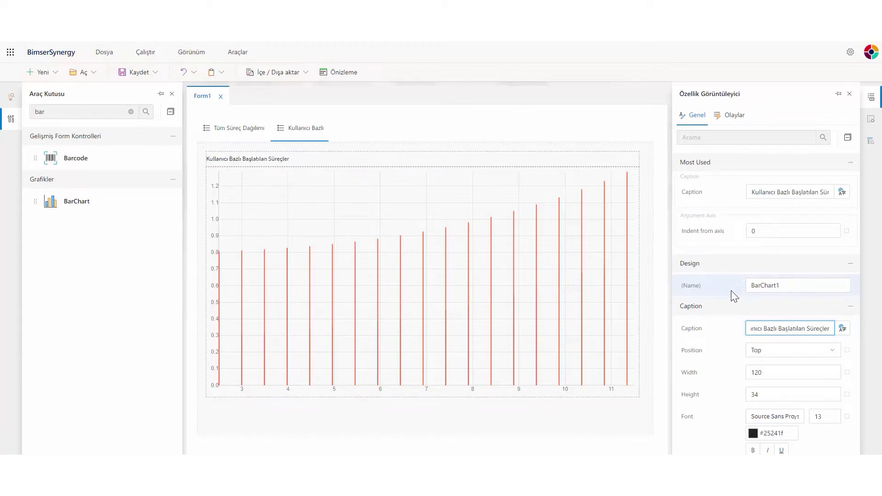
# Format the bar chart's caption in red, bold, at font size 16.
pyautogui.click(753, 434)
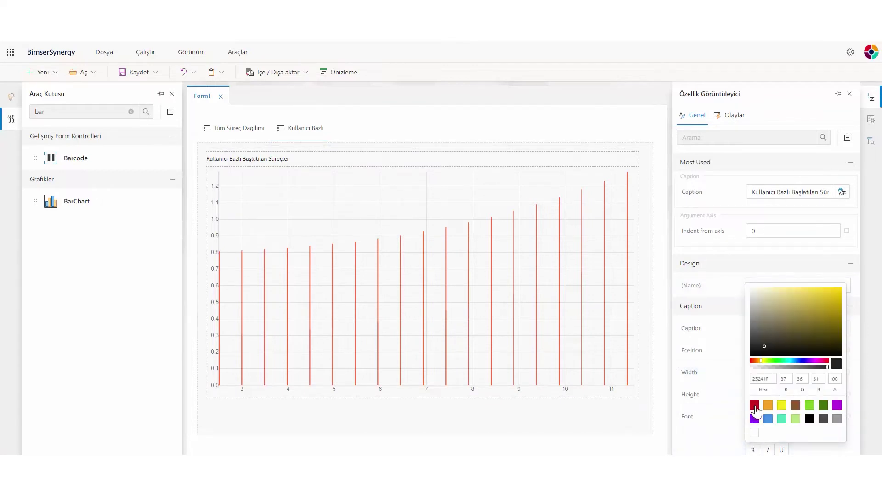
pyautogui.click(754, 406)
pyautogui.click(753, 450)
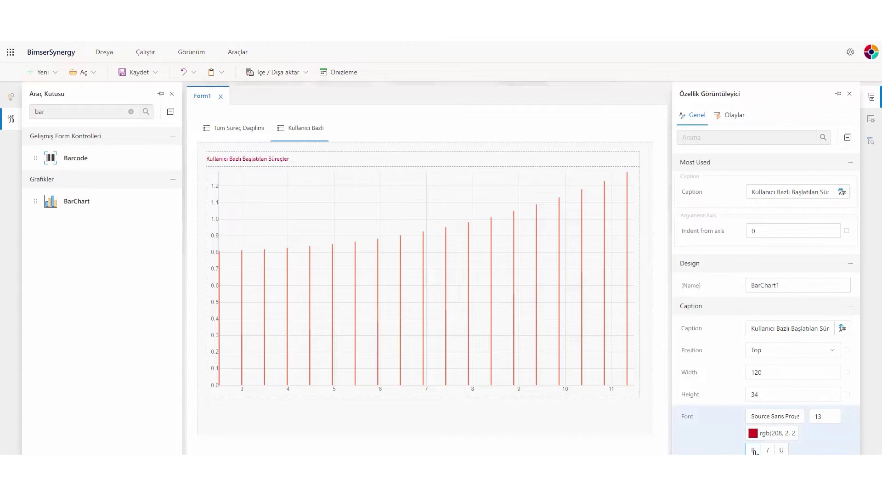
pyautogui.click(836, 419)
pyautogui.click(836, 420)
pyautogui.click(836, 419)
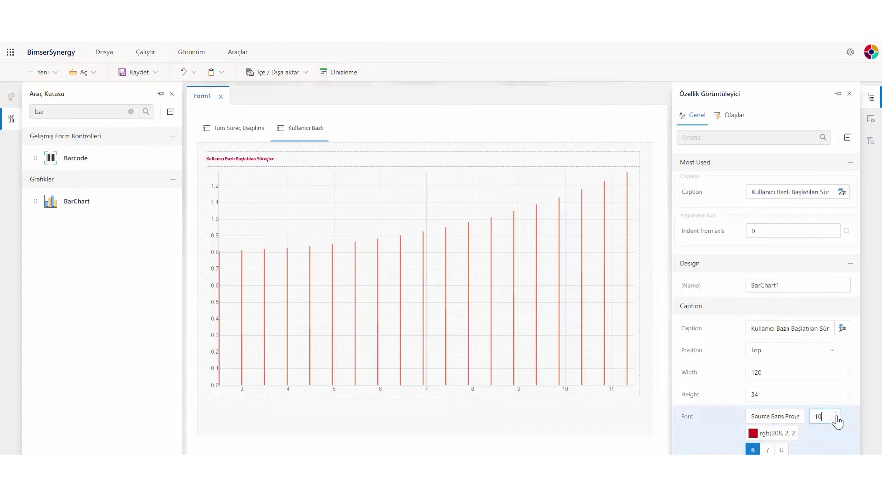
pyautogui.click(836, 414)
pyautogui.click(836, 413)
pyautogui.click(836, 414)
pyautogui.click(836, 413)
pyautogui.click(836, 414)
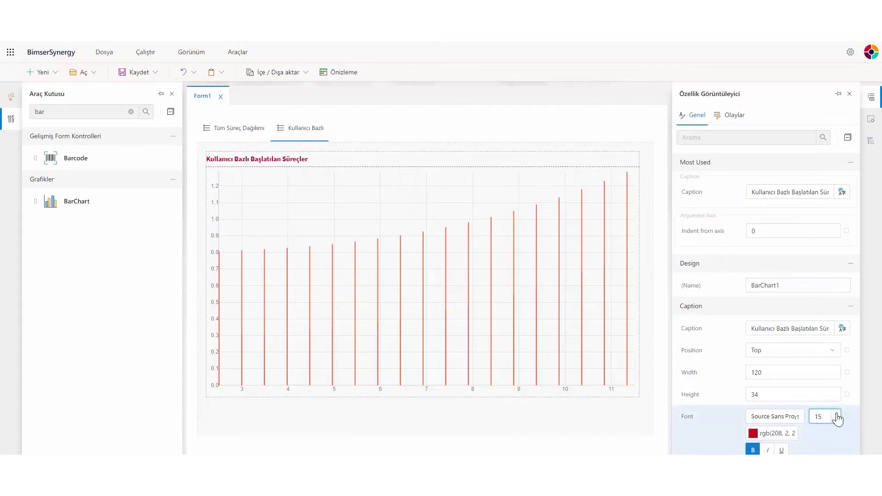
pyautogui.click(837, 413)
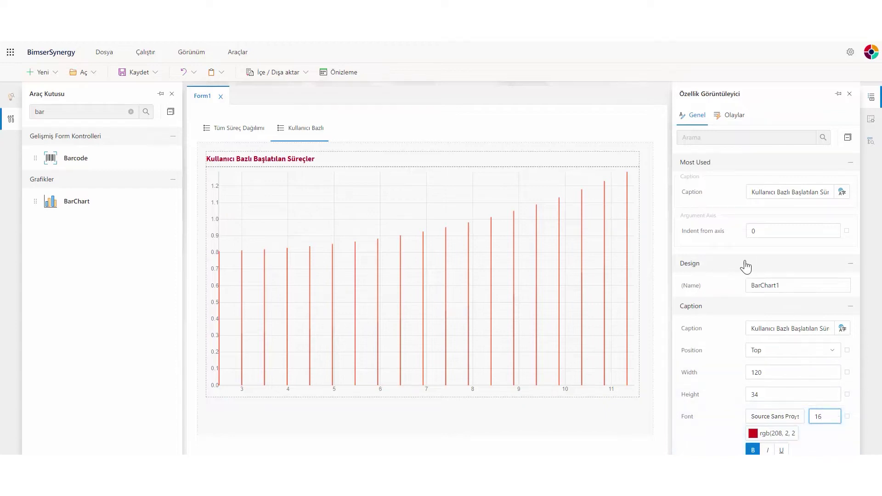
# Assign the getProcessByUser query as the bar chart's data source.
pyautogui.scroll(-4, 735, 313)
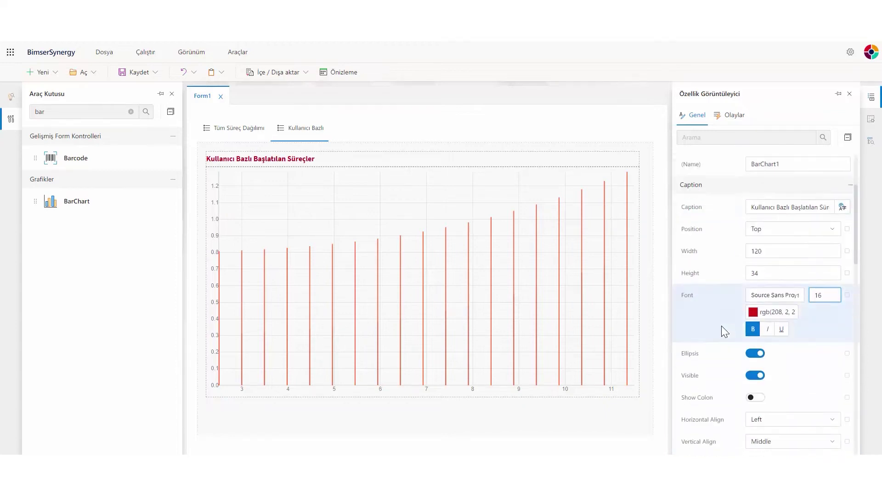
pyautogui.scroll(-4, 718, 311)
pyautogui.scroll(1, 719, 305)
pyautogui.scroll(-5, 719, 305)
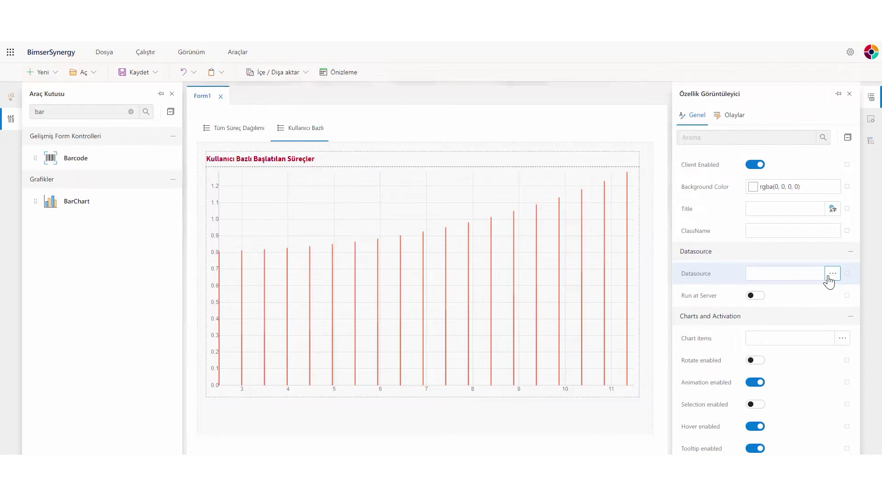
pyautogui.click(829, 278)
pyautogui.click(388, 184)
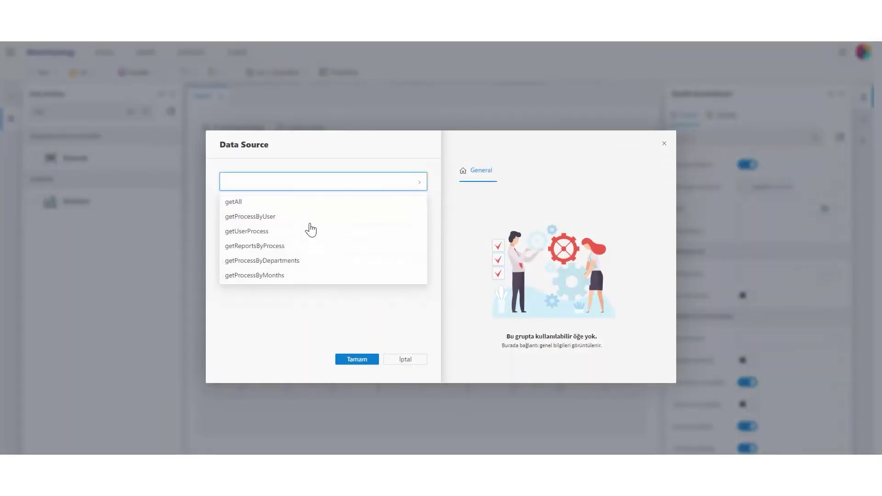
pyautogui.click(309, 219)
pyautogui.click(357, 358)
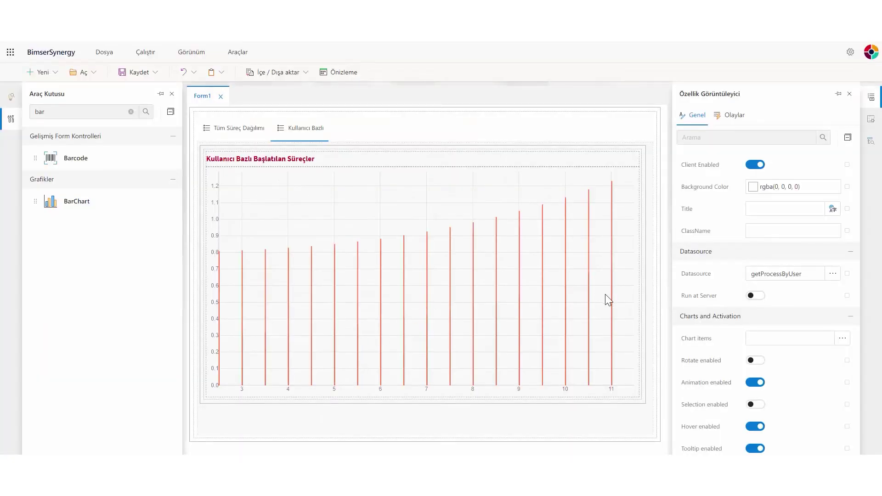
# Add a Bar item named "Kullanıcılar" to the bar chart's chart items.
pyautogui.click(770, 338)
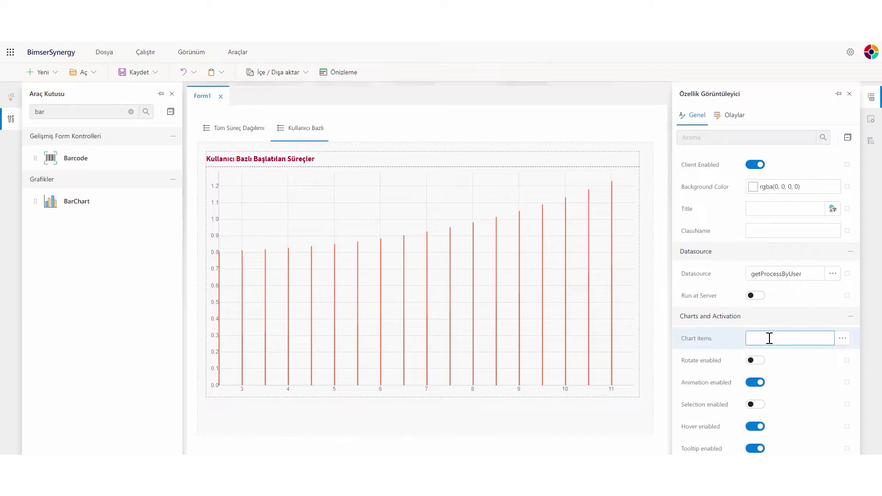
pyautogui.click(842, 340)
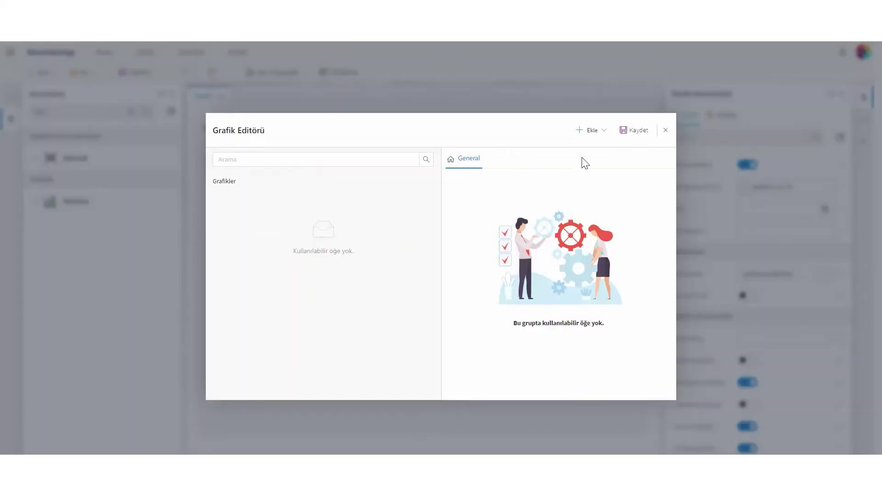
pyautogui.click(602, 134)
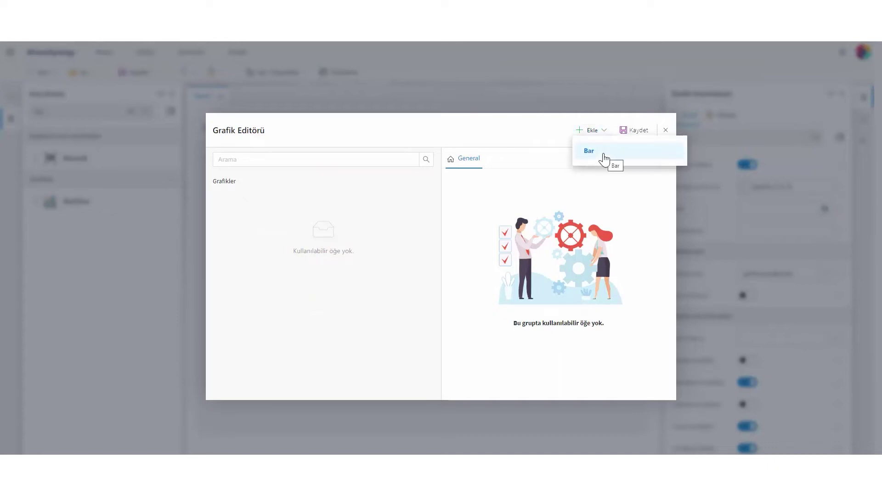
pyautogui.click(604, 158)
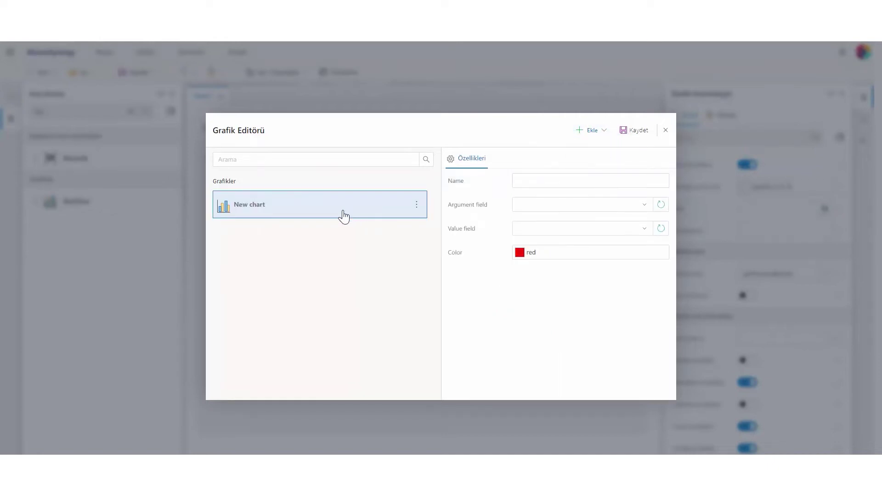
pyautogui.click(573, 181)
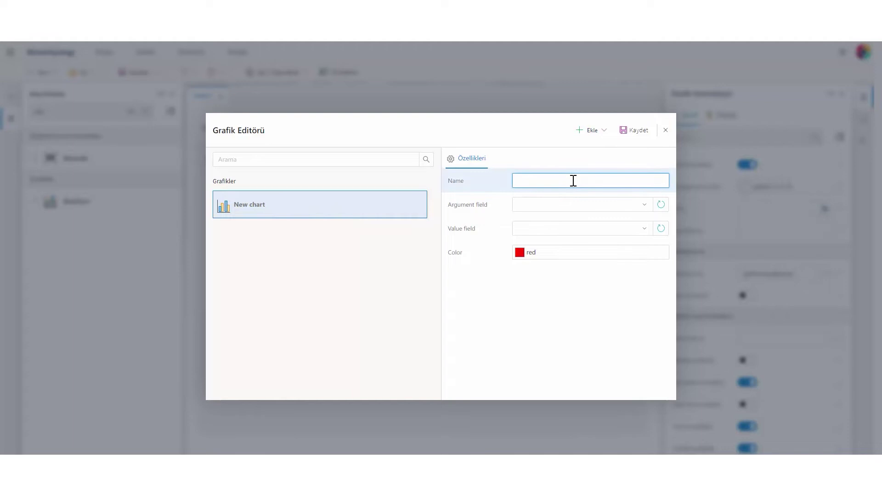
pyautogui.write('Kullanıcılar')
# Map the Kullanıcılar item's argument field to AD SOYAD and value field to SÜREÇ SAYISI, and save the chart items.
pyautogui.click(574, 202)
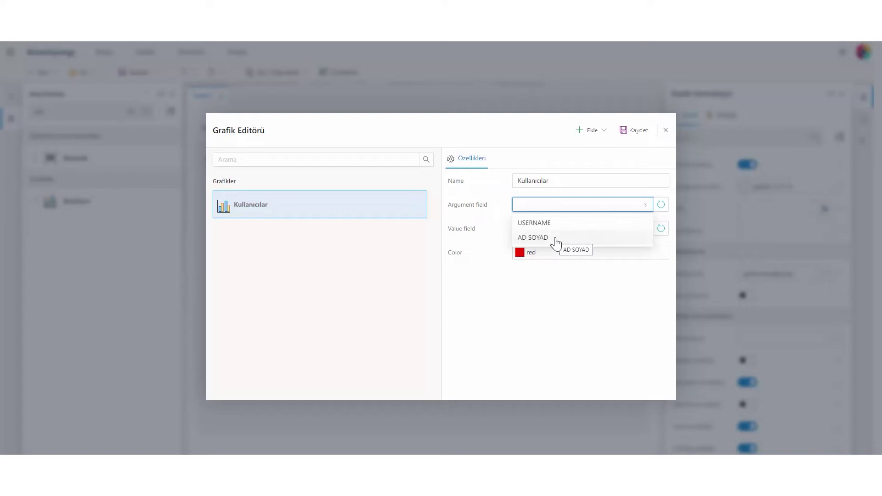
pyautogui.click(556, 242)
pyautogui.click(555, 232)
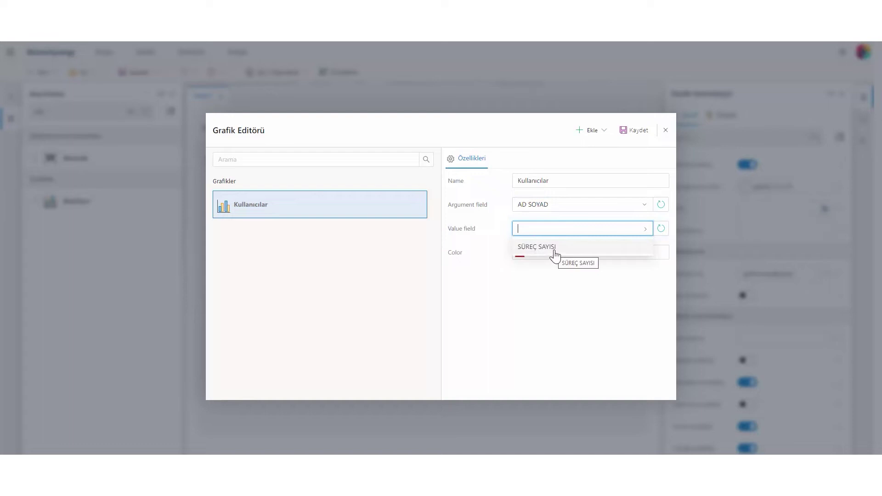
pyautogui.click(554, 251)
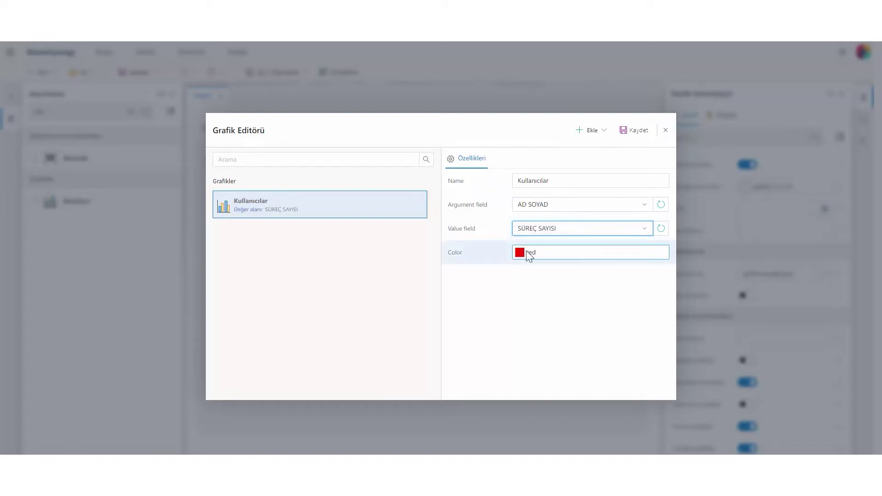
pyautogui.click(632, 132)
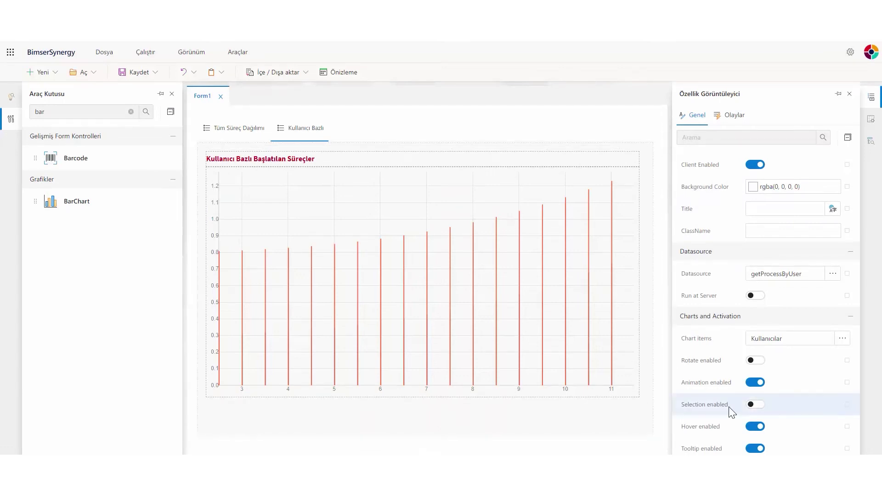
# Enable selection and the legend for the bar chart.
pyautogui.click(761, 406)
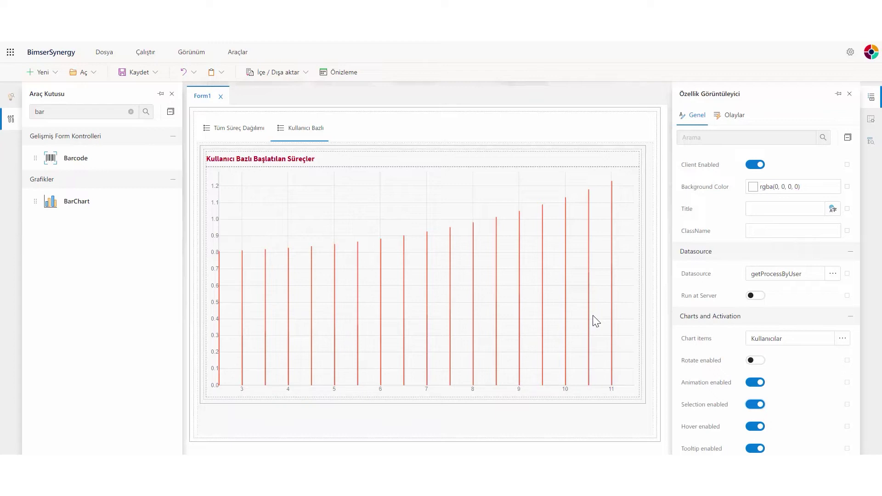
pyautogui.scroll(-4, 701, 327)
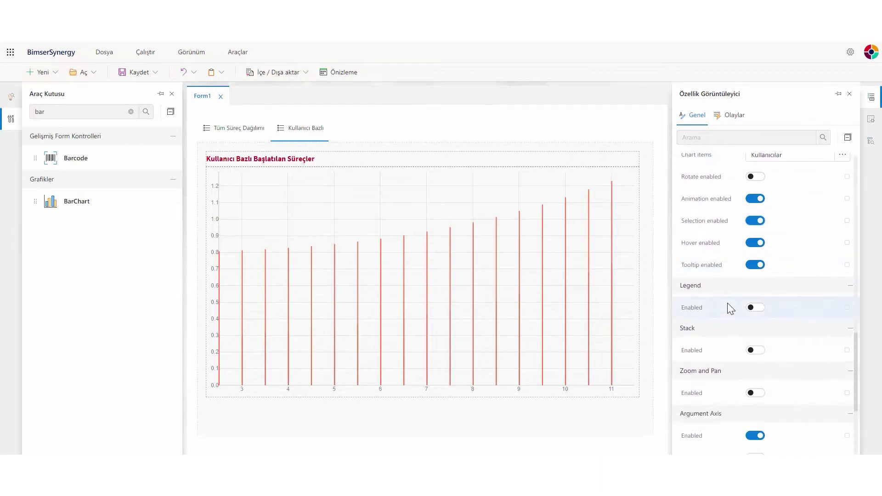
pyautogui.scroll(-1, 736, 345)
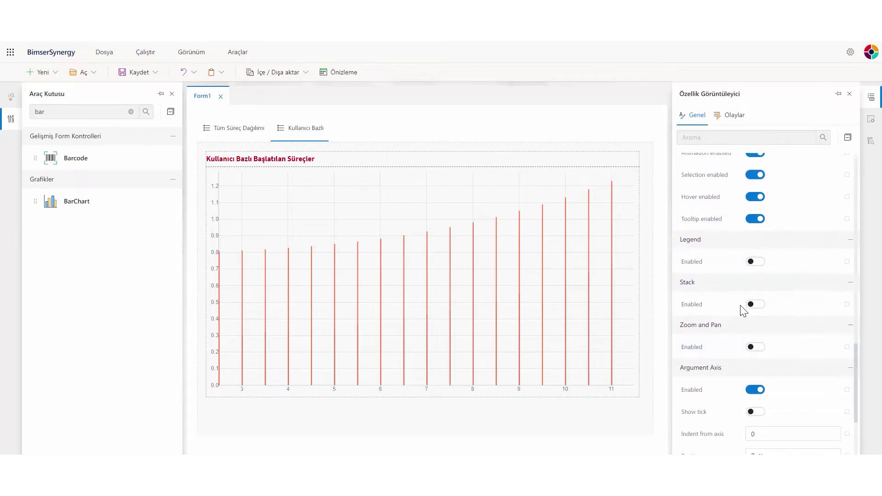
pyautogui.click(748, 262)
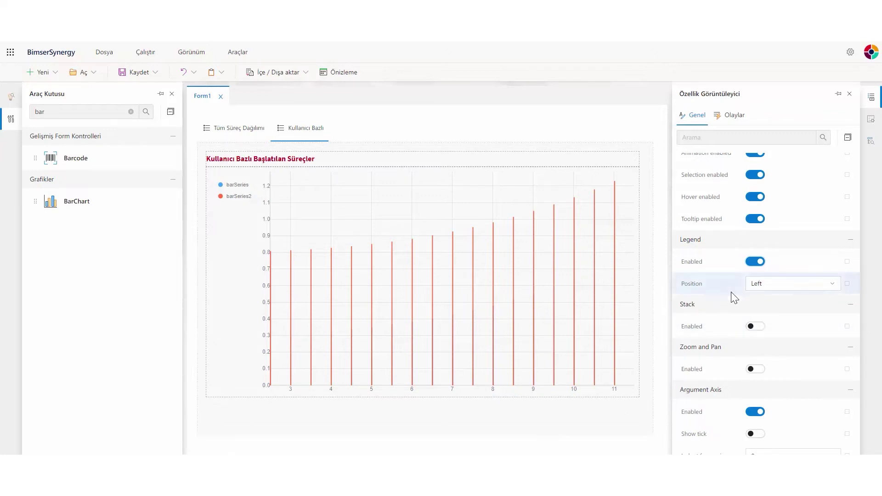
# Enable zoom and pan on the bar chart with argument and value interaction set to Both and Ctrl as the zoom region key.
pyautogui.scroll(-1, 693, 326)
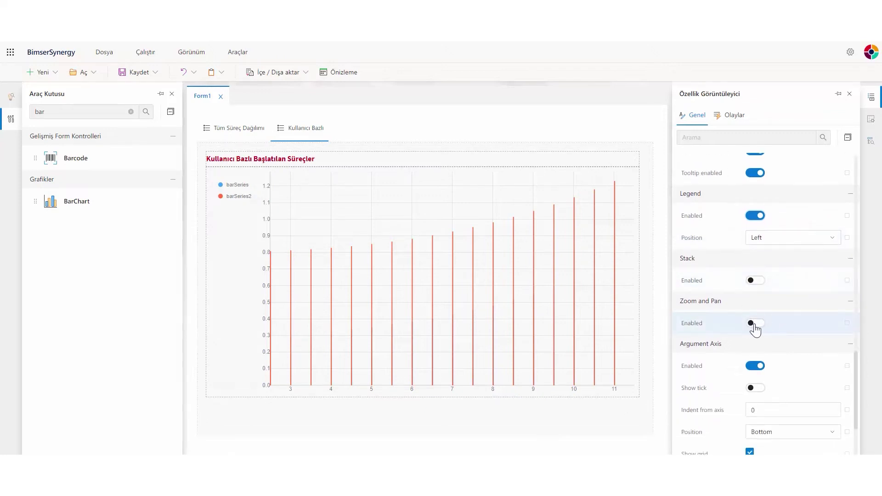
pyautogui.click(754, 324)
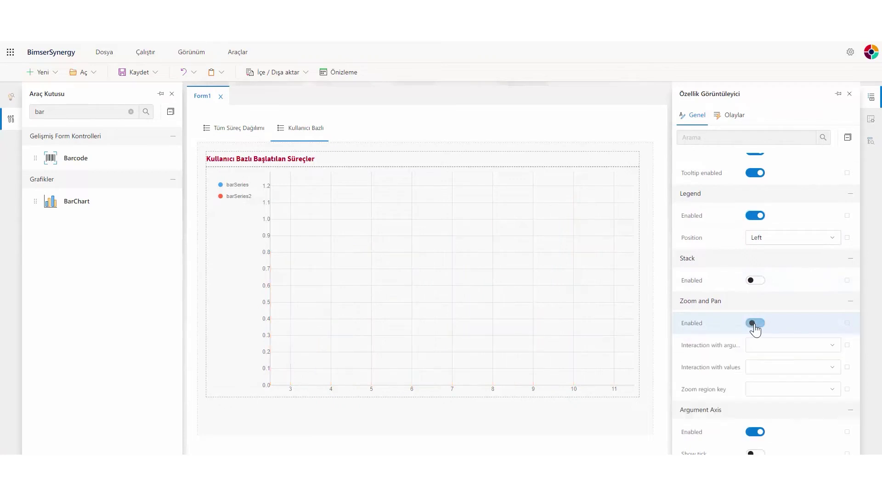
pyautogui.click(755, 346)
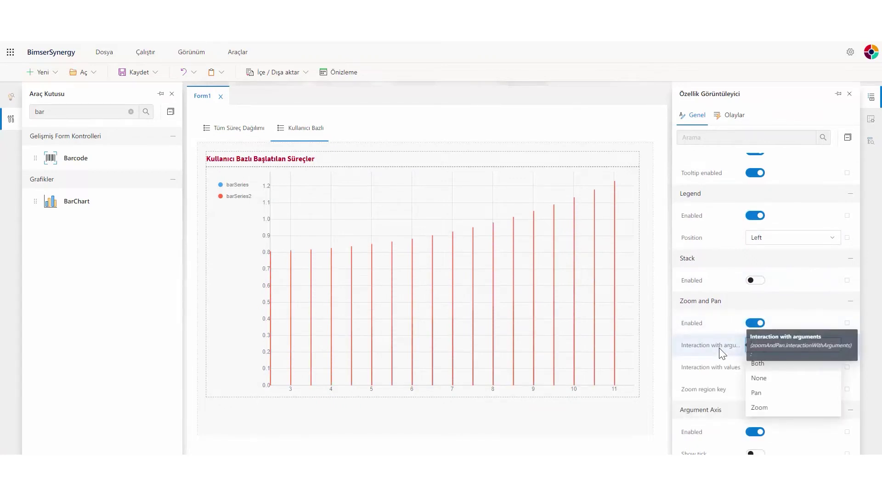
pyautogui.click(773, 366)
pyautogui.click(758, 369)
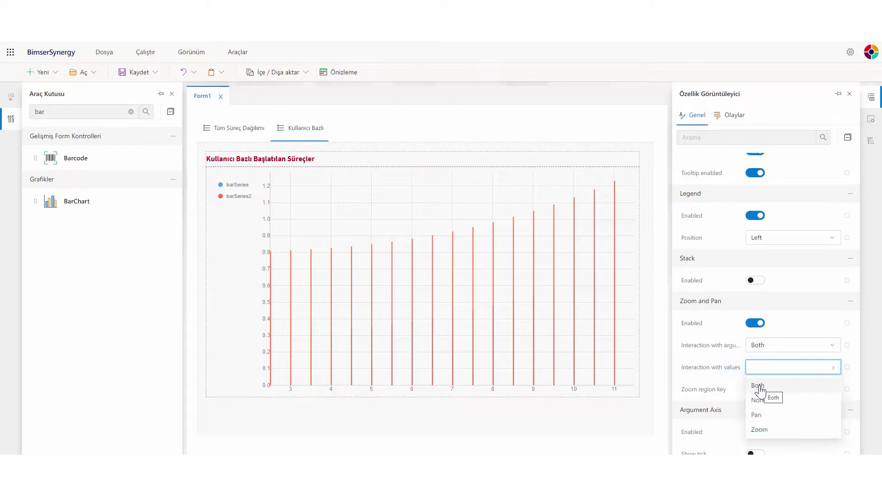
pyautogui.click(758, 387)
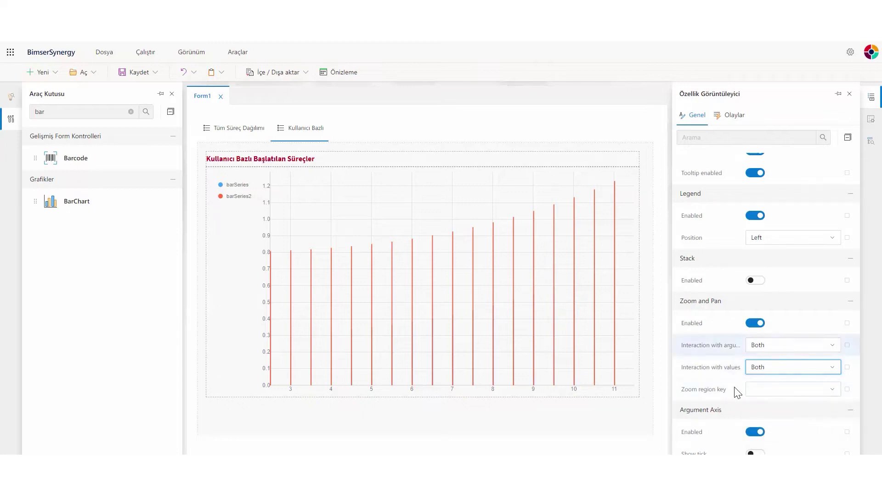
pyautogui.click(788, 391)
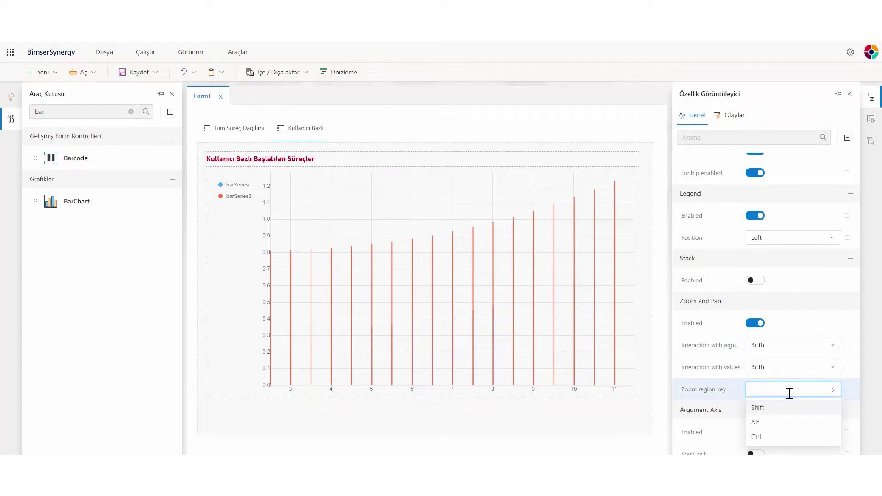
pyautogui.click(769, 438)
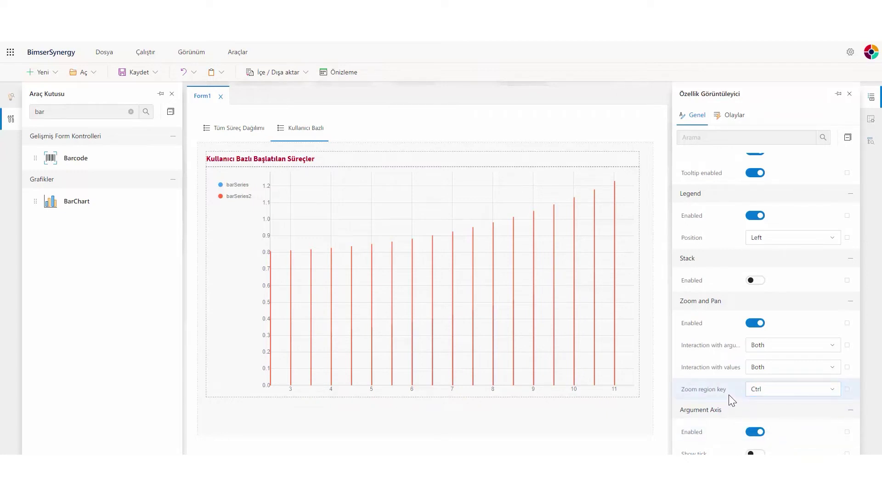
# Set the argument axis indent to 10 and show its ticks at size 7.
pyautogui.scroll(-3, 729, 395)
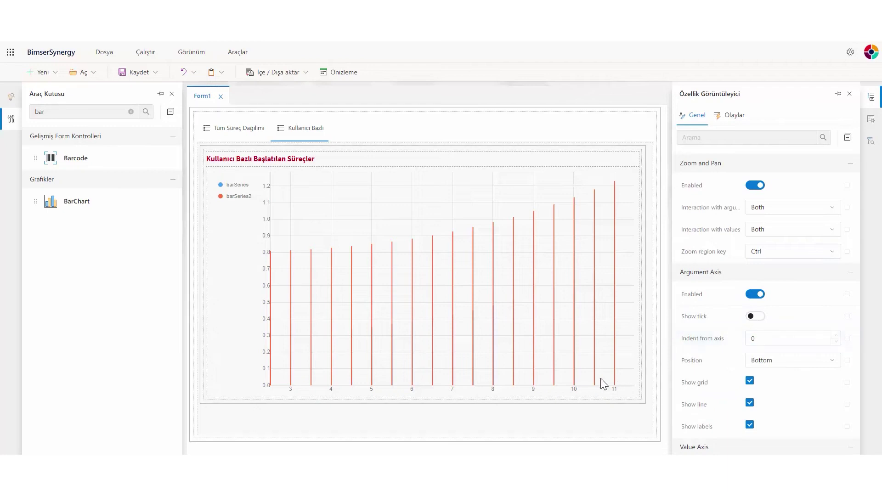
pyautogui.click(766, 337)
pyautogui.moveTo(764, 338); pyautogui.dragTo(750, 339)
pyautogui.write('10')
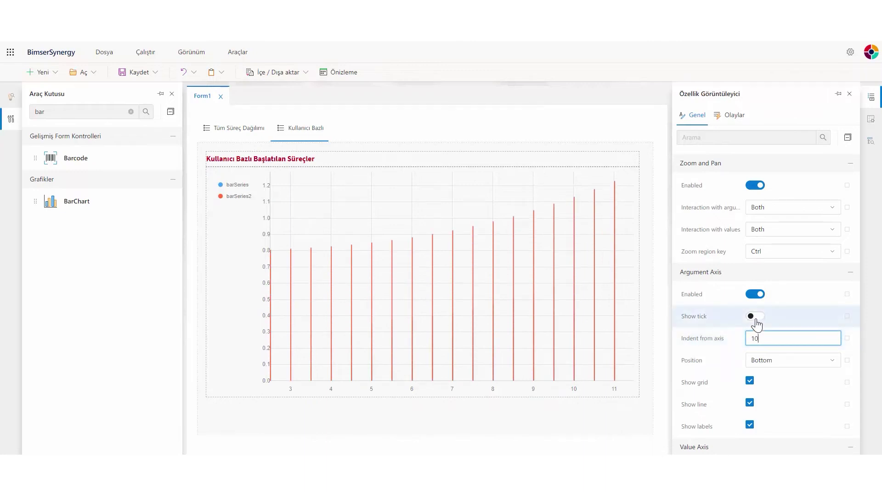
pyautogui.click(756, 317)
pyautogui.moveTo(764, 338); pyautogui.dragTo(745, 338)
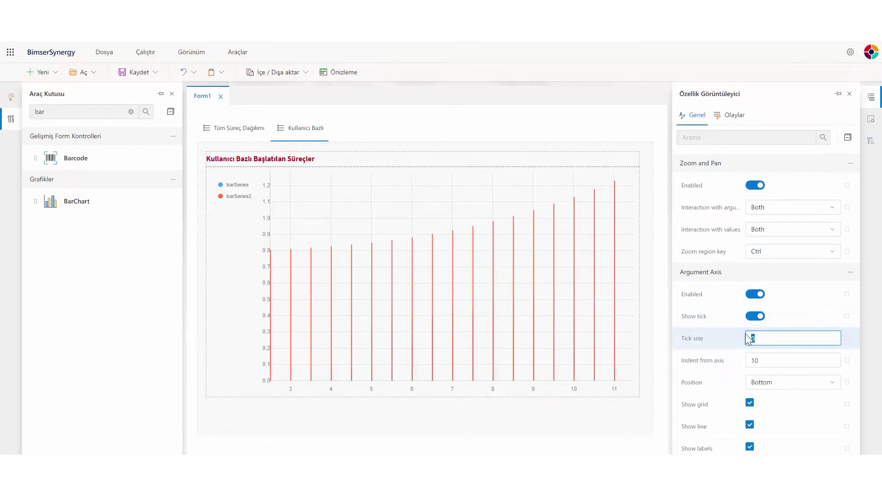
pyautogui.write('7')
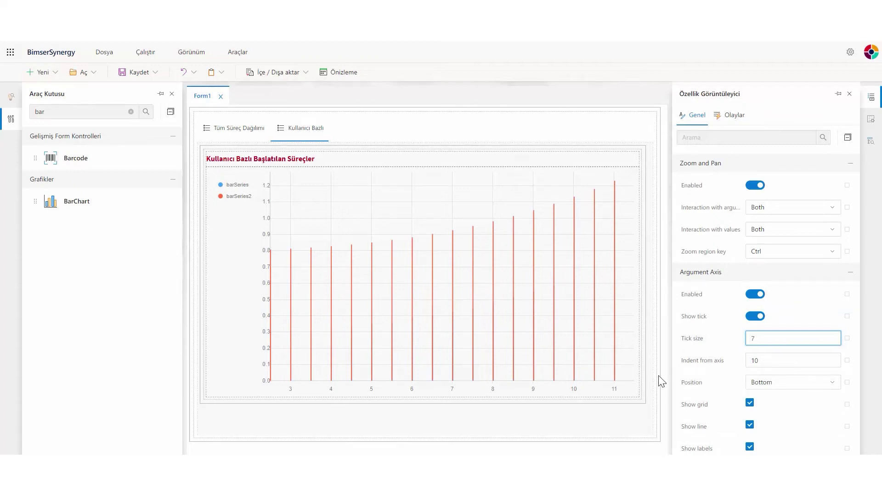
# Set the value axis indent to 10 and show its ticks at size 7.
pyautogui.scroll(-2, 731, 373)
pyautogui.scroll(-2, 743, 383)
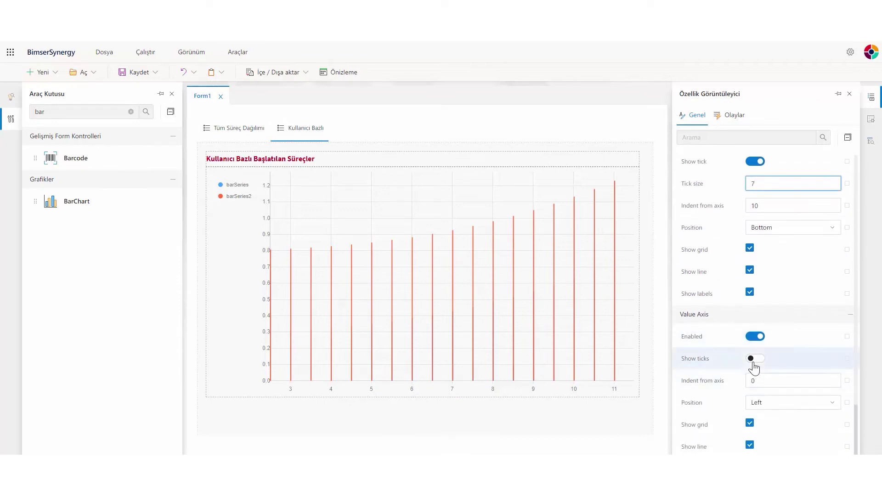
pyautogui.moveTo(764, 384); pyautogui.dragTo(736, 385)
pyautogui.write('10')
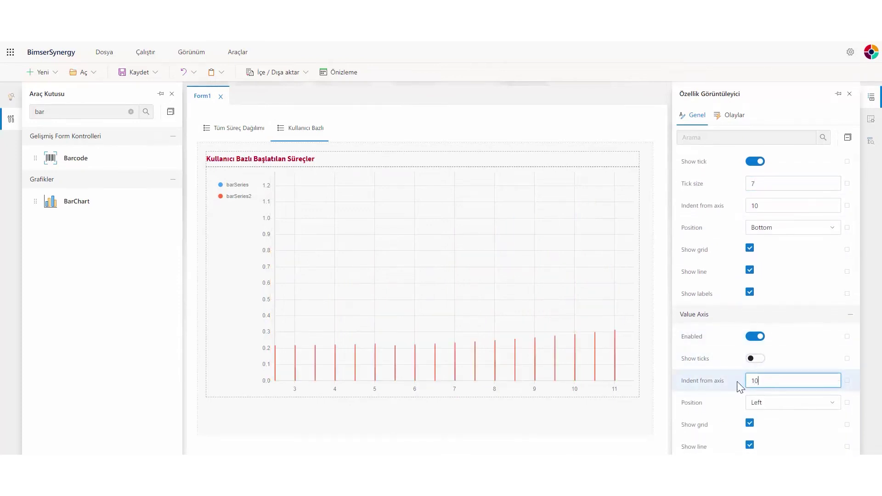
pyautogui.click(755, 359)
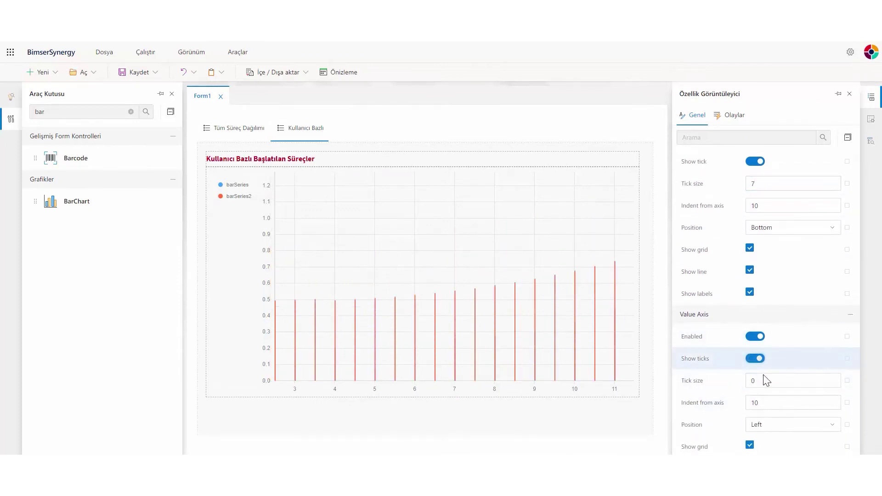
pyautogui.moveTo(757, 380); pyautogui.dragTo(749, 380)
pyautogui.write('7')
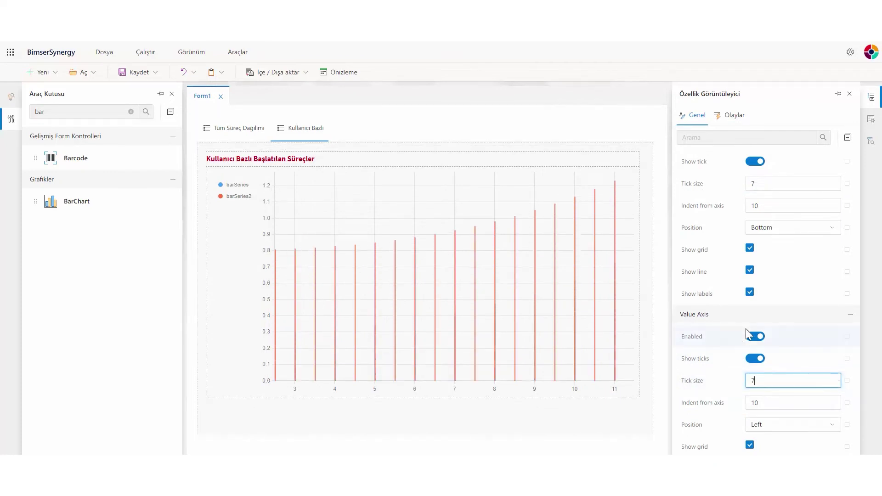
# Place a second BarChart beside the first in the Kullanıcı Bazlı tab and caption it "Kullanıcı Özelinde Süreçler".
pyautogui.moveTo(95, 200); pyautogui.dragTo(507, 248)
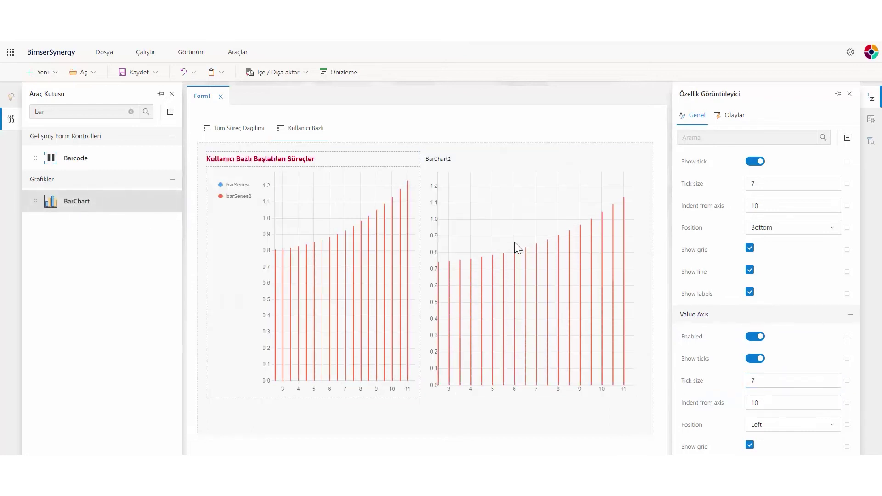
pyautogui.click(576, 247)
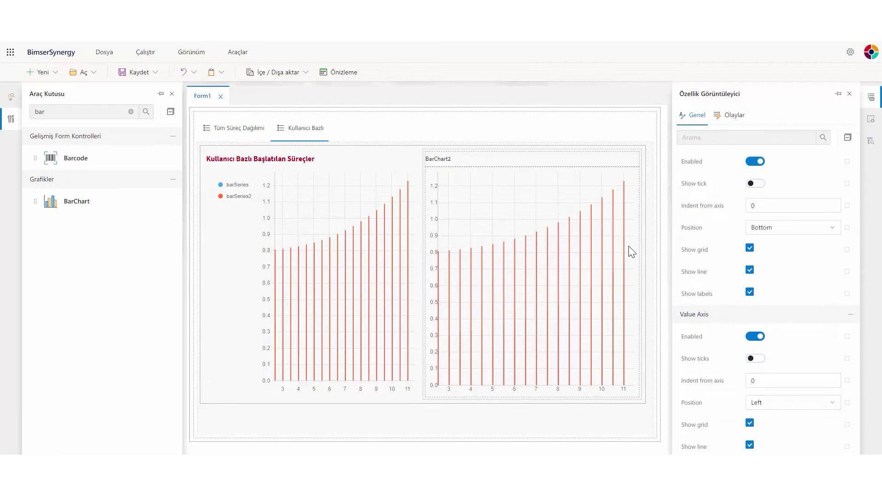
pyautogui.scroll(10, 716, 262)
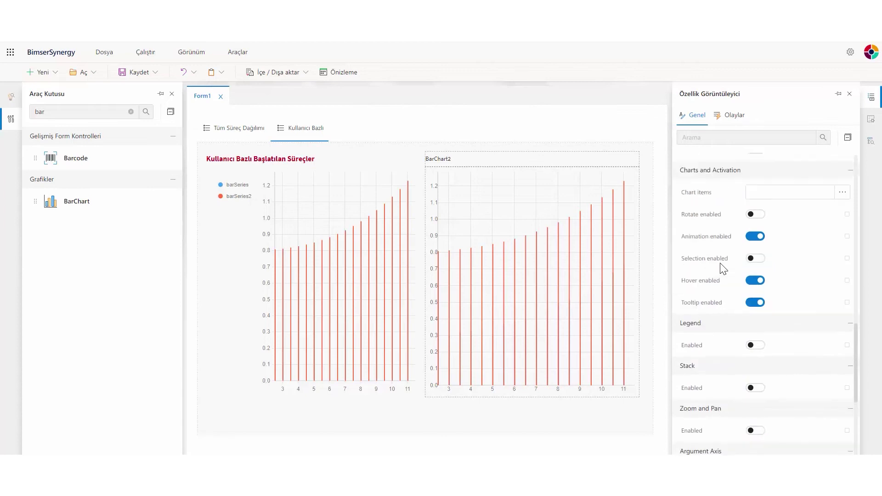
pyautogui.scroll(5, 723, 267)
pyautogui.moveTo(797, 328); pyautogui.dragTo(747, 328)
pyautogui.write('Kulla')
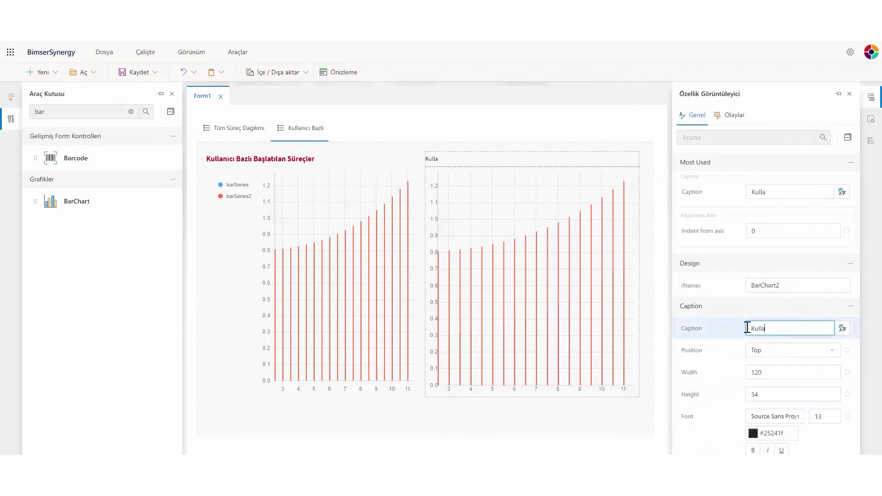
pyautogui.write('nıcı Özelinde Süreçler')
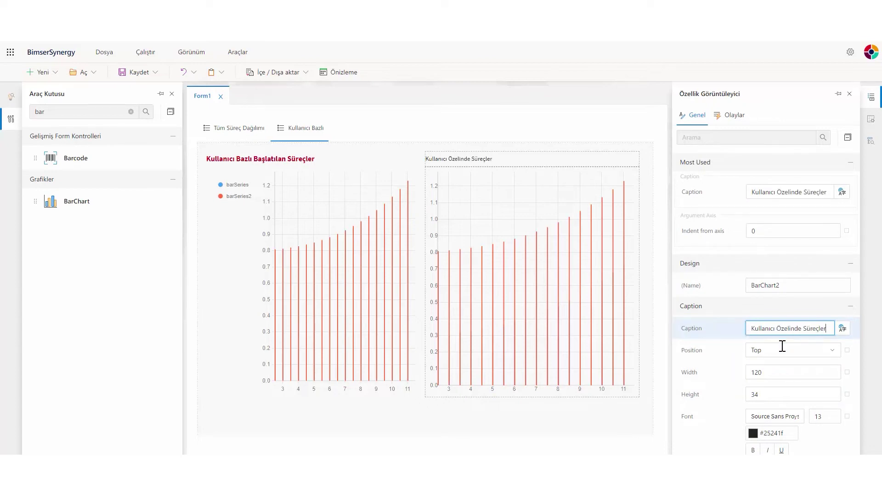
# Set the second bar chart's caption mark text to "(Lütfen Kullanıcı Seçin)" with its mark position at atLast.
pyautogui.scroll(-3, 781, 347)
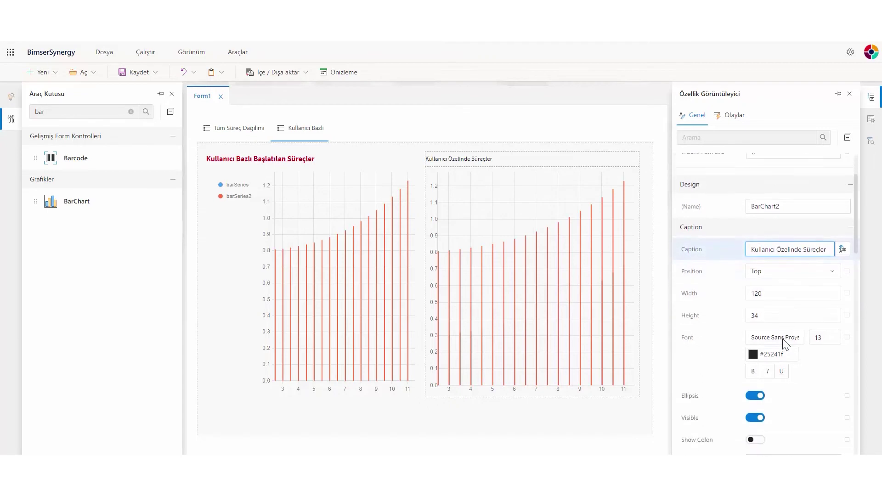
pyautogui.click(799, 446)
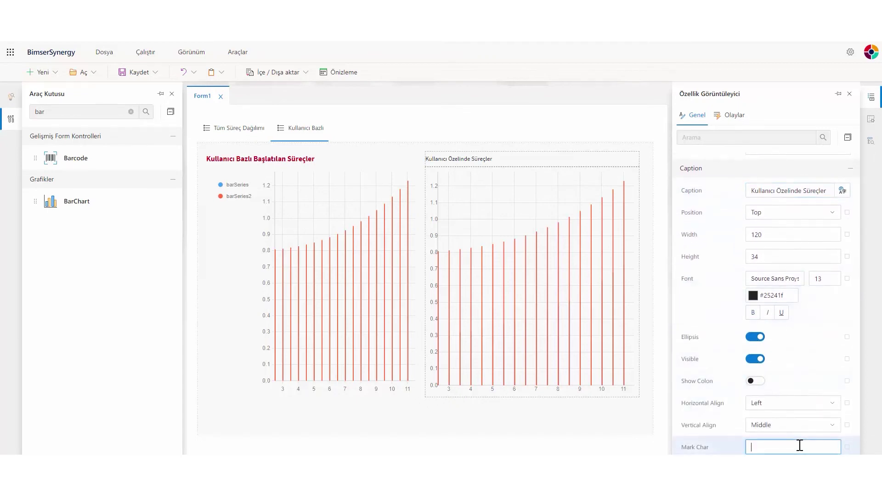
pyautogui.write('(Lü')
pyautogui.press('BackSpace')
pyautogui.write('ütfen')
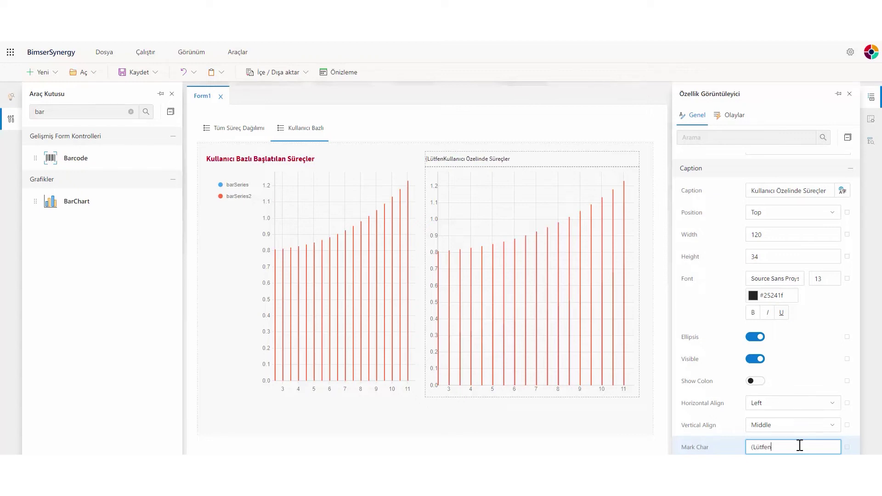
pyautogui.write(' Kullanıc')
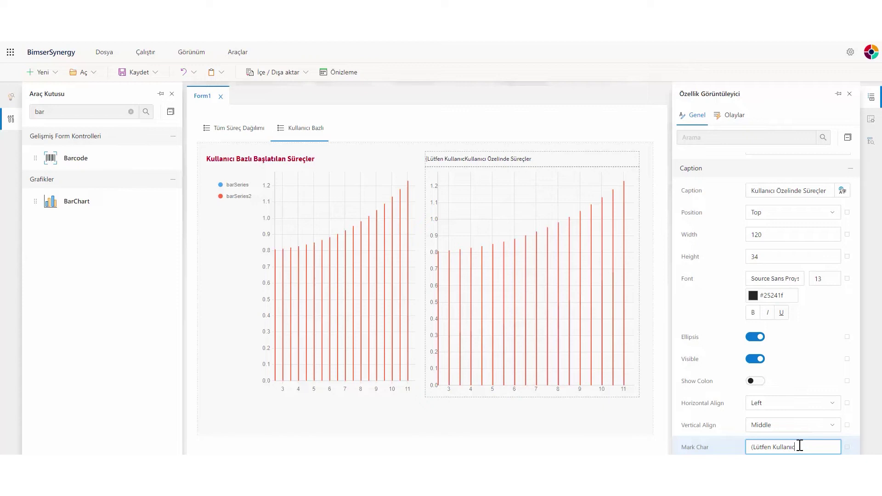
pyautogui.write('ı Seçin)')
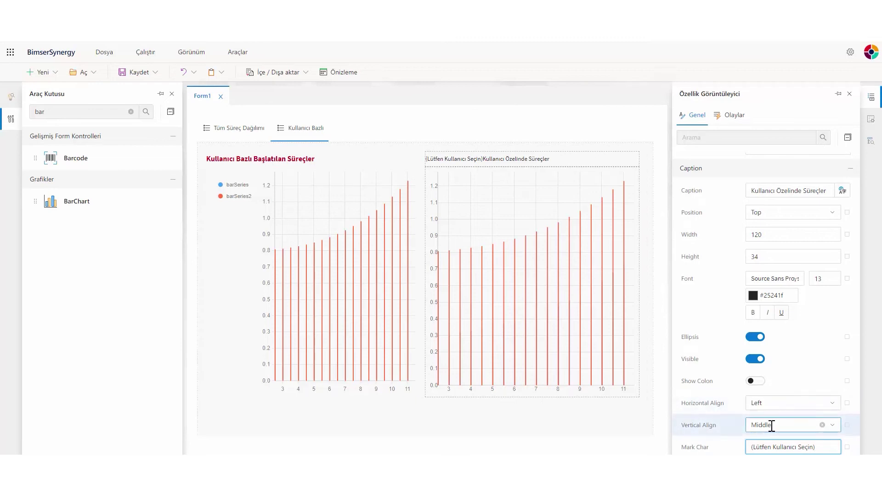
pyautogui.click(765, 468)
pyautogui.click(766, 452)
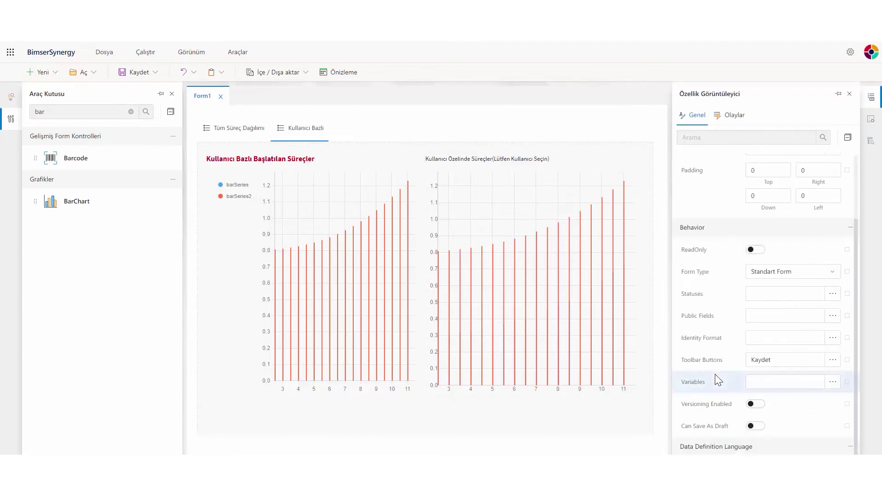
# Choose getUserProcess as the data source of the second bar chart.
pyautogui.scroll(-9, 753, 317)
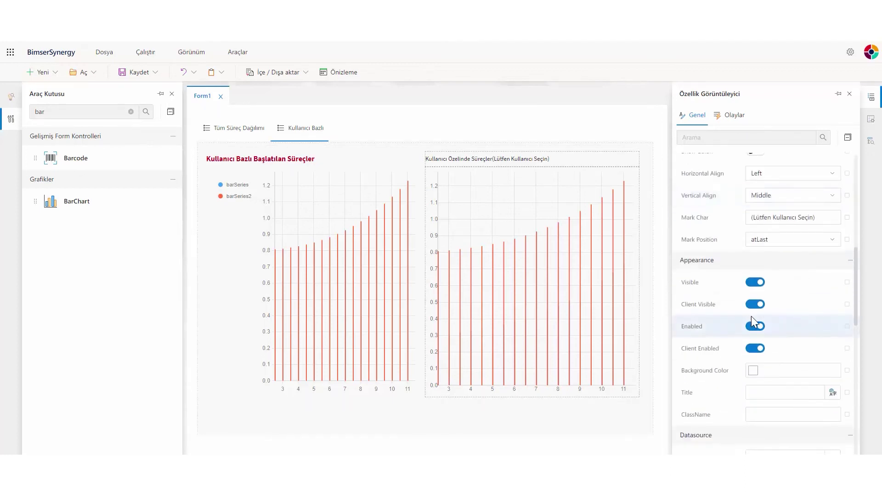
pyautogui.click(832, 274)
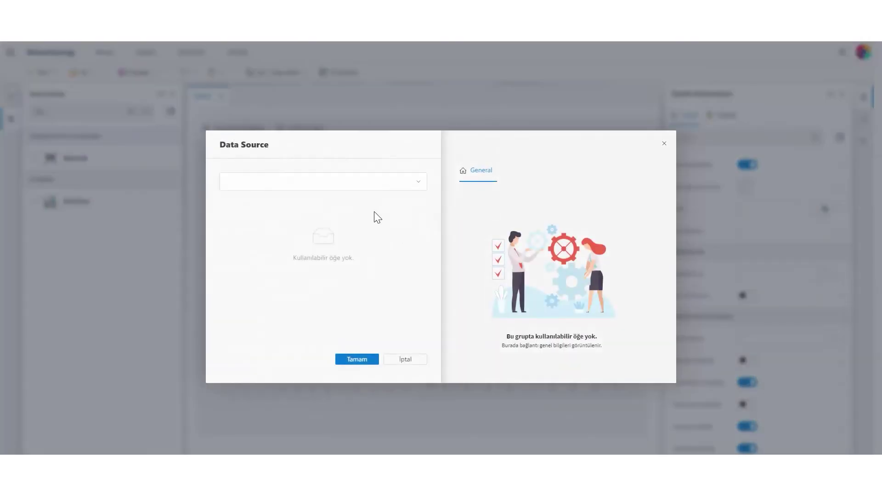
pyautogui.click(383, 188)
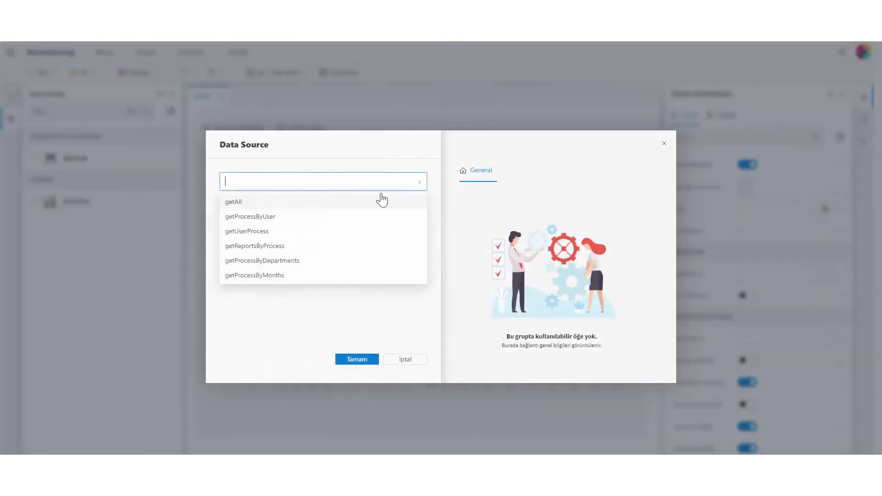
pyautogui.click(363, 234)
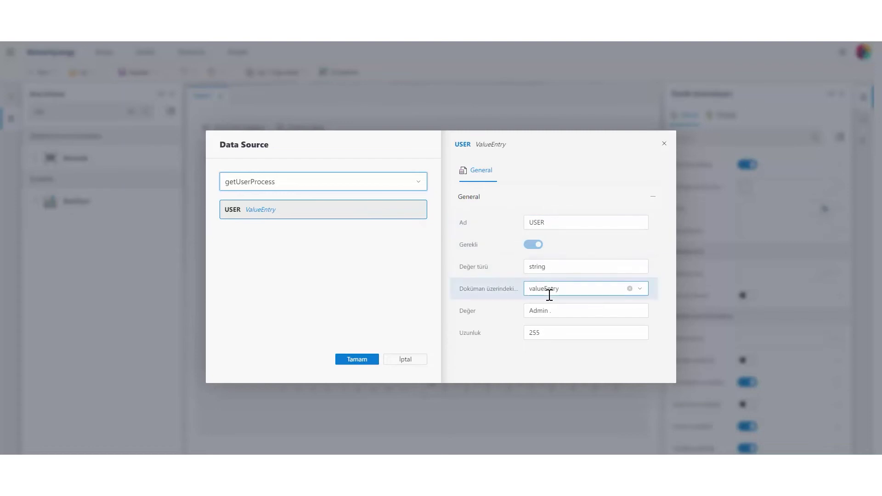
# Bind the USER parameter by fieldSelection to BarChart1.selection.selectedArgument and confirm the data source.
pyautogui.click(564, 290)
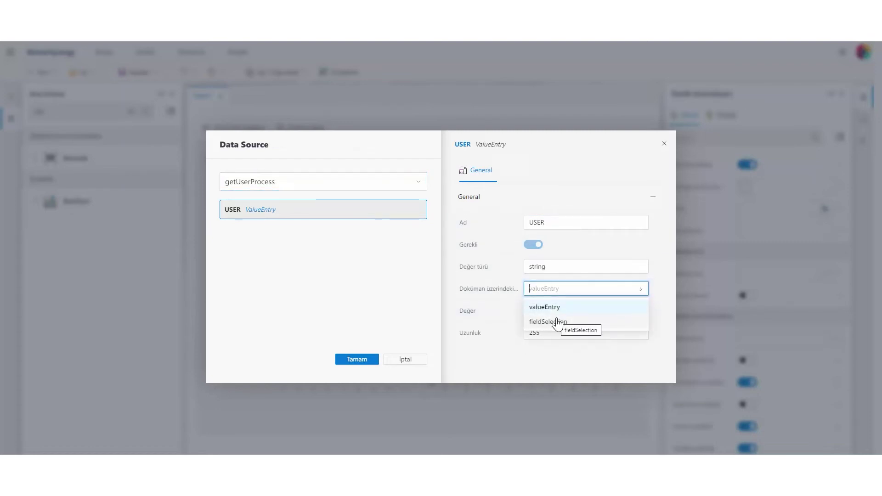
pyautogui.click(557, 322)
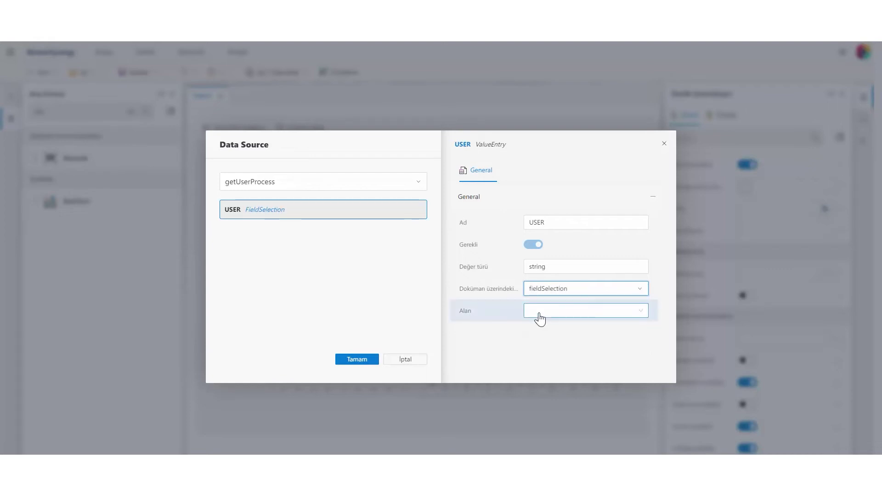
pyautogui.click(539, 316)
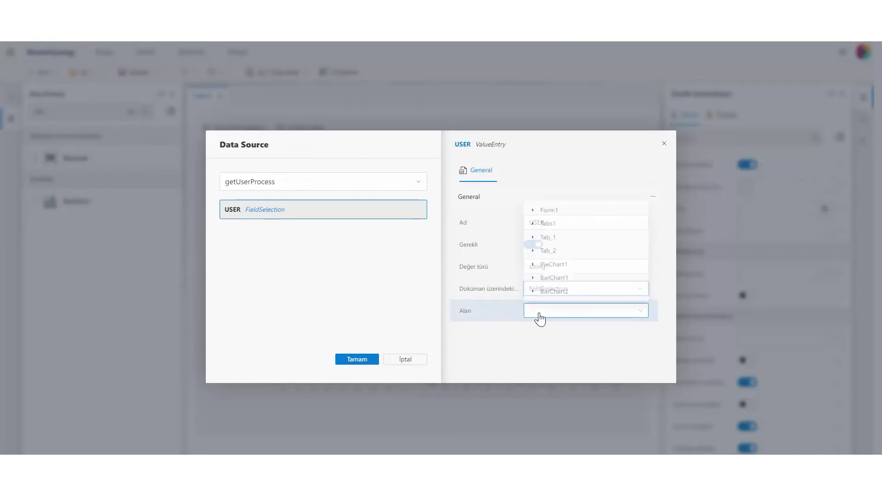
pyautogui.click(534, 276)
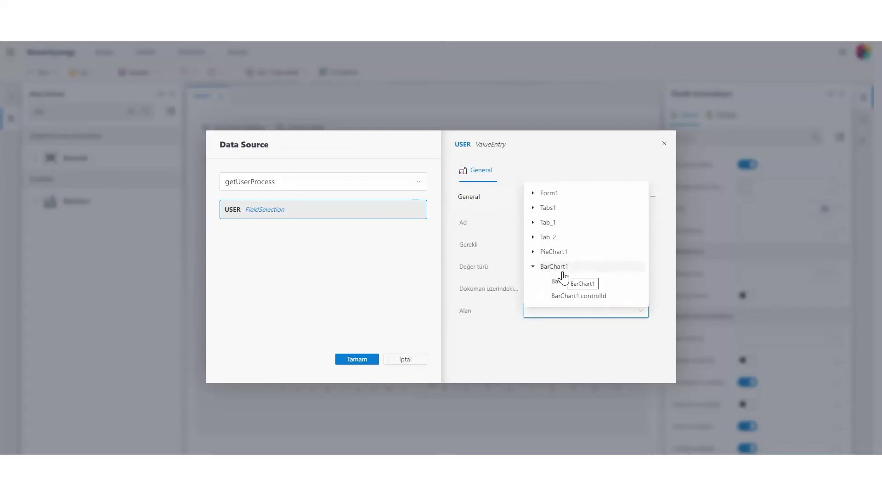
pyautogui.scroll(-1, 570, 260)
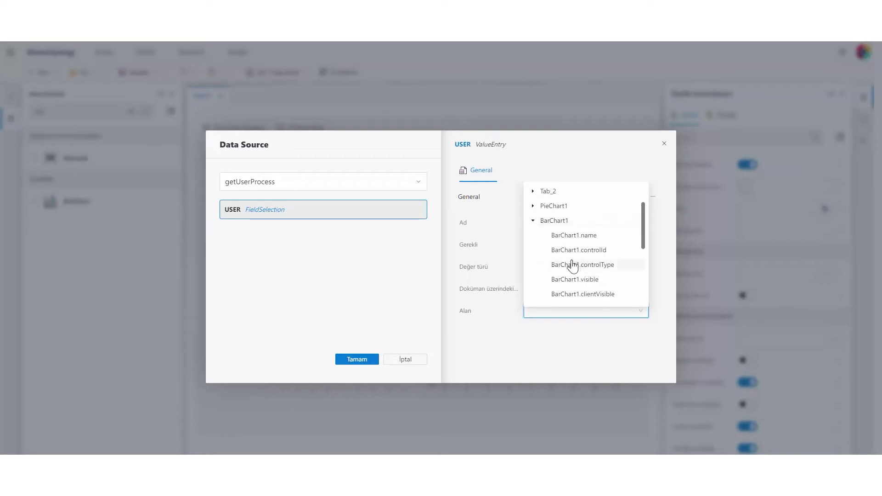
pyautogui.scroll(-2, 574, 243)
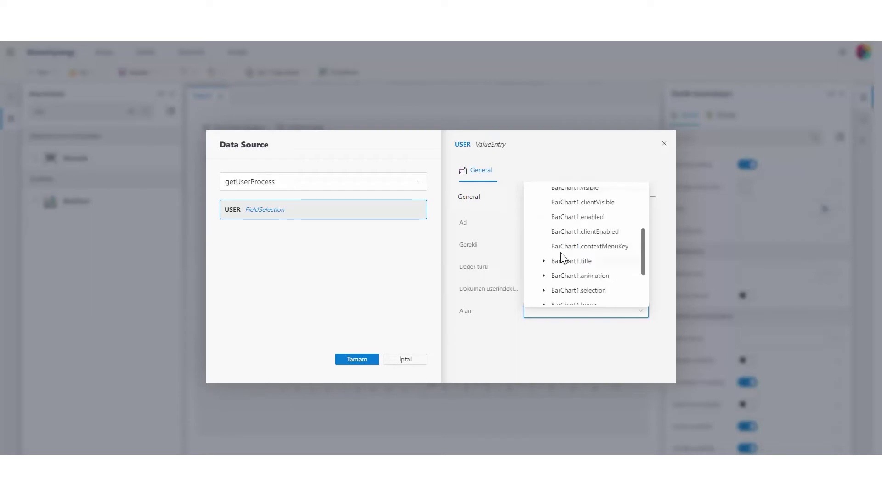
pyautogui.click(607, 291)
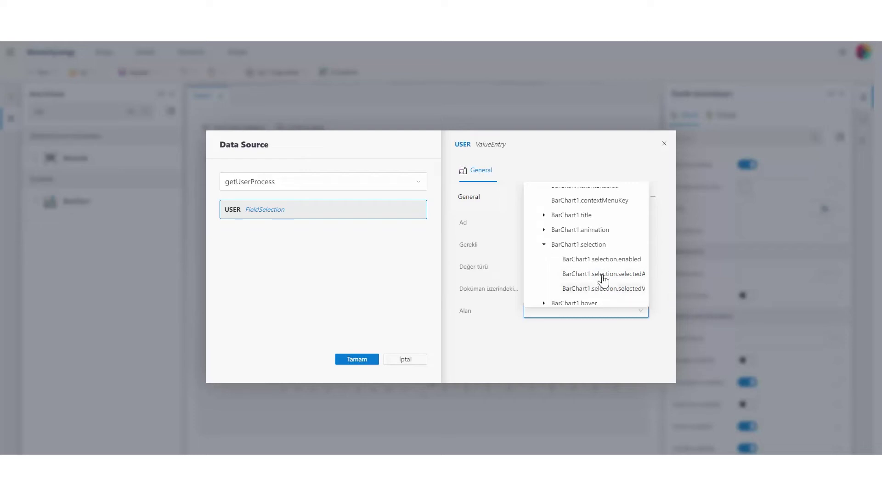
pyautogui.click(603, 276)
pyautogui.click(553, 338)
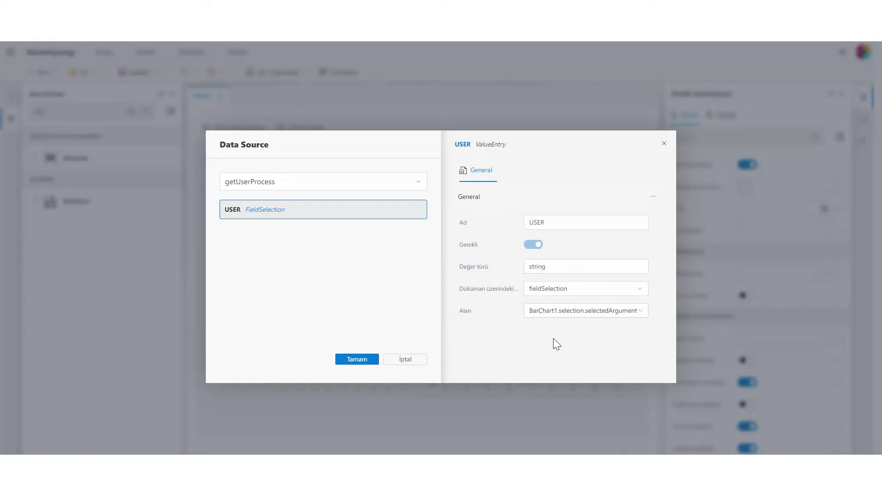
pyautogui.click(367, 360)
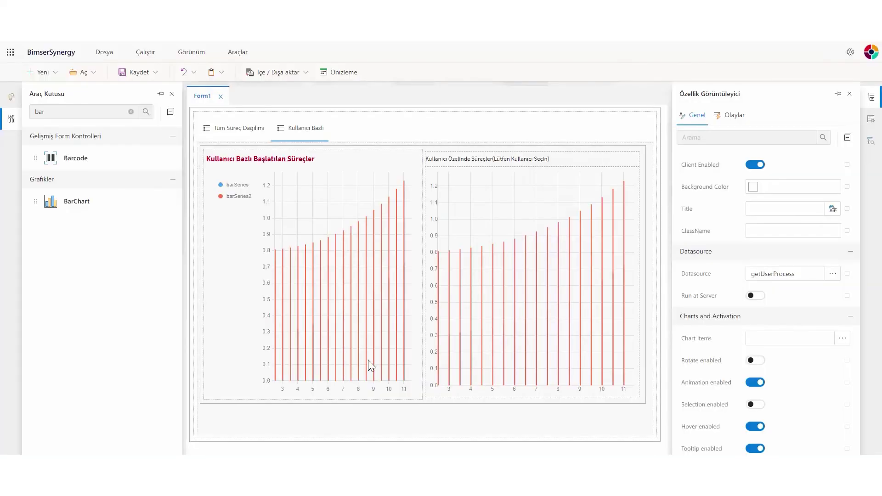
# Add a bar chart item named "Süreçler" with argument field PROJE ADI and value field SÜREÇ SAYISI, and save it.
pyautogui.click(843, 339)
pyautogui.click(592, 131)
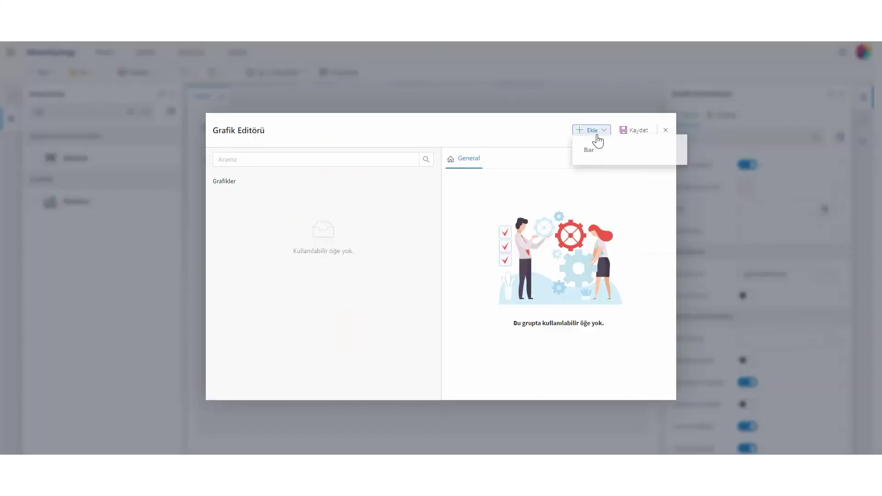
pyautogui.click(597, 157)
pyautogui.click(537, 179)
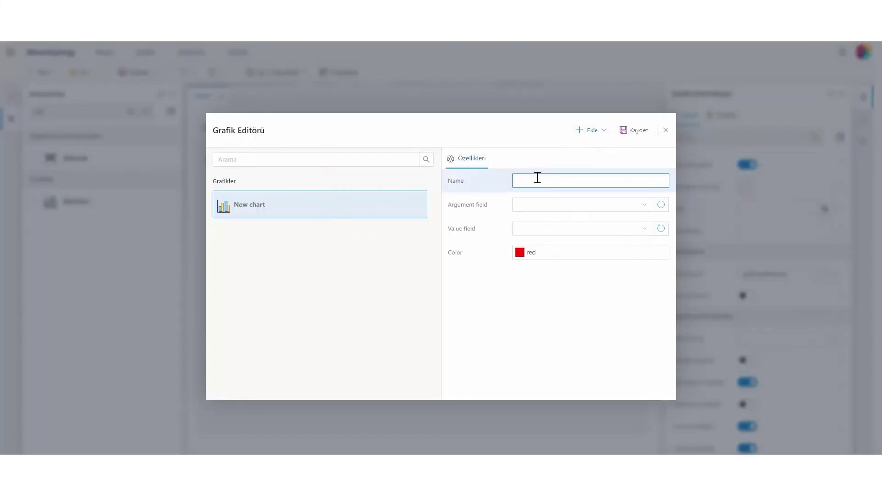
pyautogui.write('Süreçler')
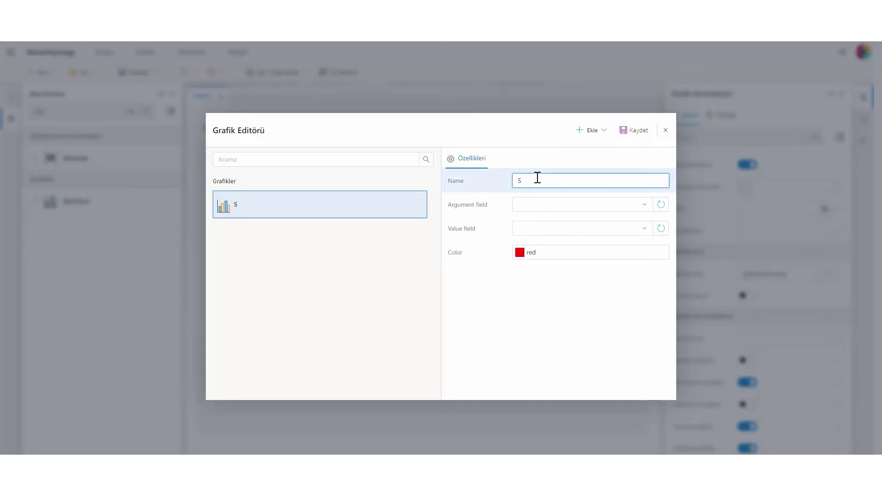
pyautogui.click(532, 203)
pyautogui.click(534, 225)
pyautogui.click(535, 229)
pyautogui.click(536, 243)
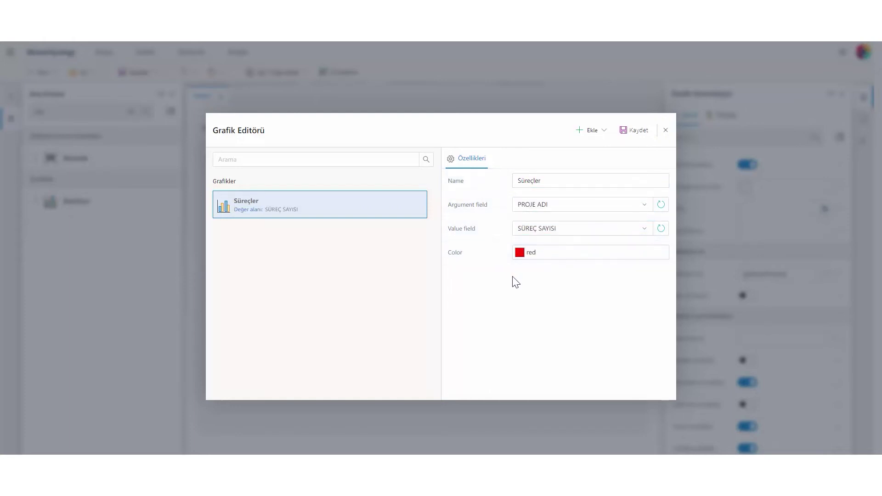
pyautogui.click(636, 133)
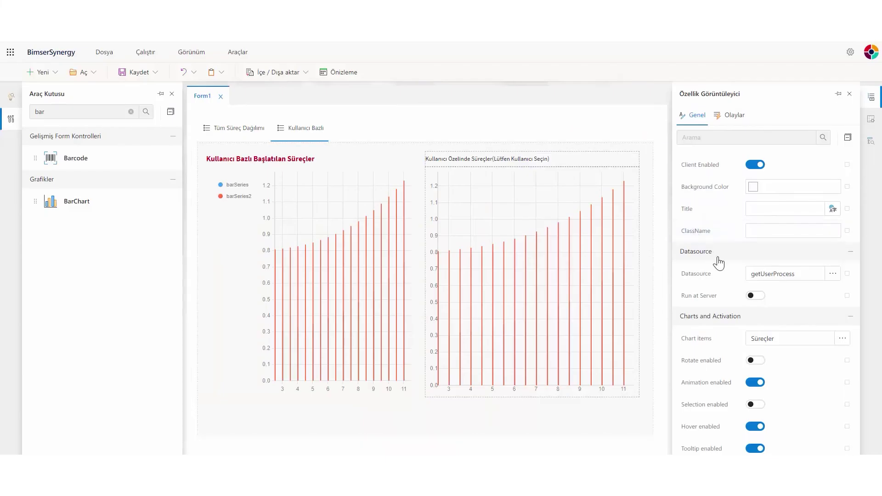
# Enable the legend on the second bar chart.
pyautogui.scroll(-2, 719, 265)
pyautogui.scroll(-3, 718, 266)
pyautogui.click(750, 262)
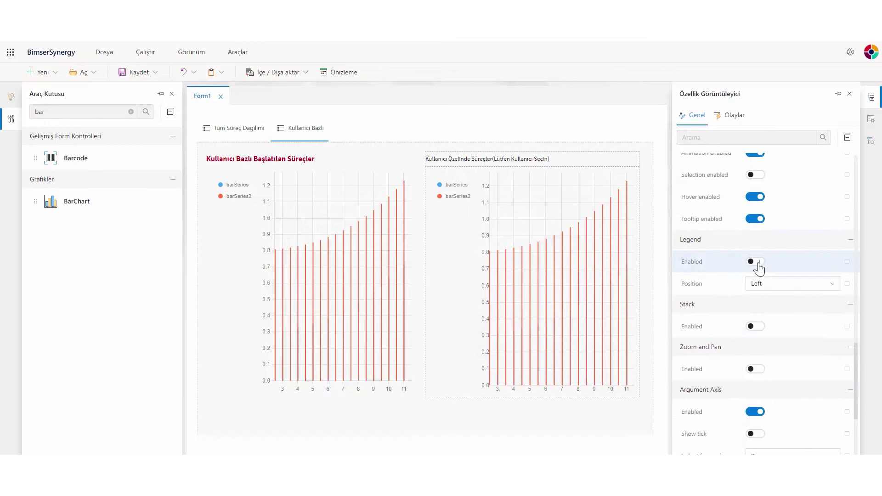
# Set the second bar chart's argument axis indent to 10 and show its ticks at size 7.
pyautogui.scroll(-3, 728, 290)
pyautogui.click(756, 318)
pyautogui.write('10')
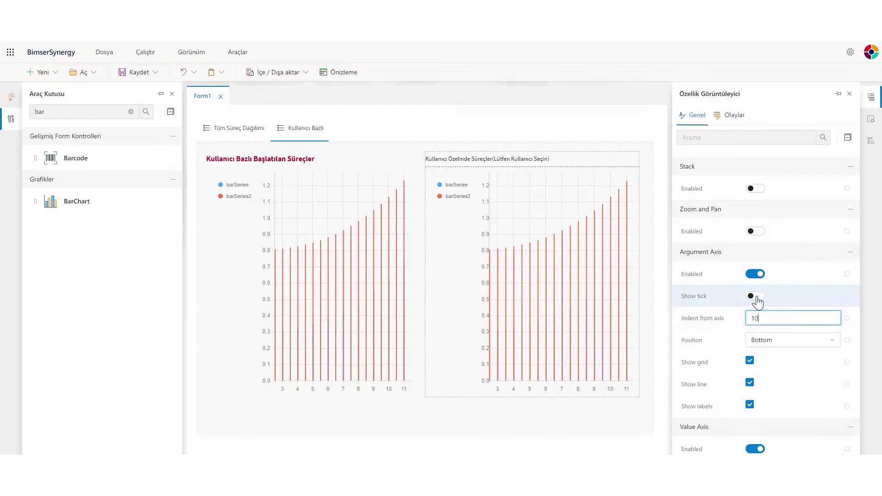
pyautogui.click(757, 299)
pyautogui.click(747, 316)
pyautogui.write('7')
# Show the second bar chart's value axis ticks at size 7 and set its indent from the axis to 10.
pyautogui.scroll(-3, 751, 376)
pyautogui.click(756, 358)
pyautogui.click(747, 380)
pyautogui.write('7')
pyautogui.click(750, 404)
pyautogui.write('10')
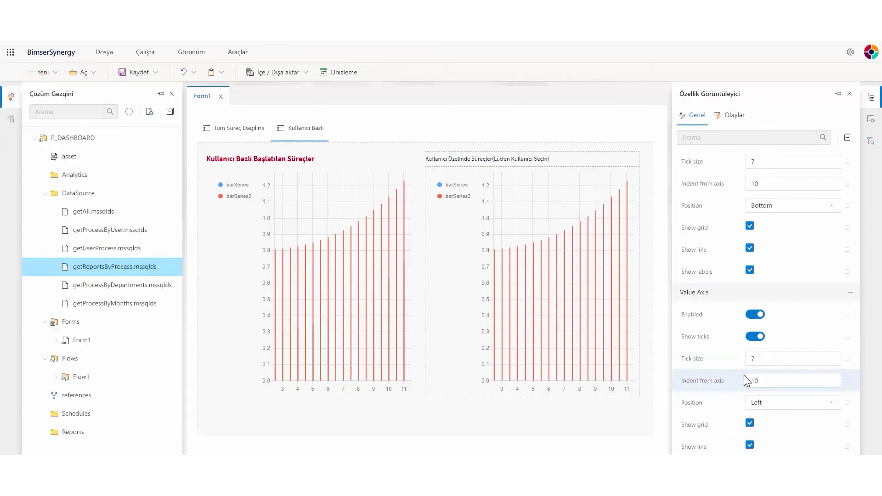
# Add two items to the form's tabs and give the third the key Tab_3 and title "En Çok Kullanılan Süreçler".
pyautogui.click(599, 139)
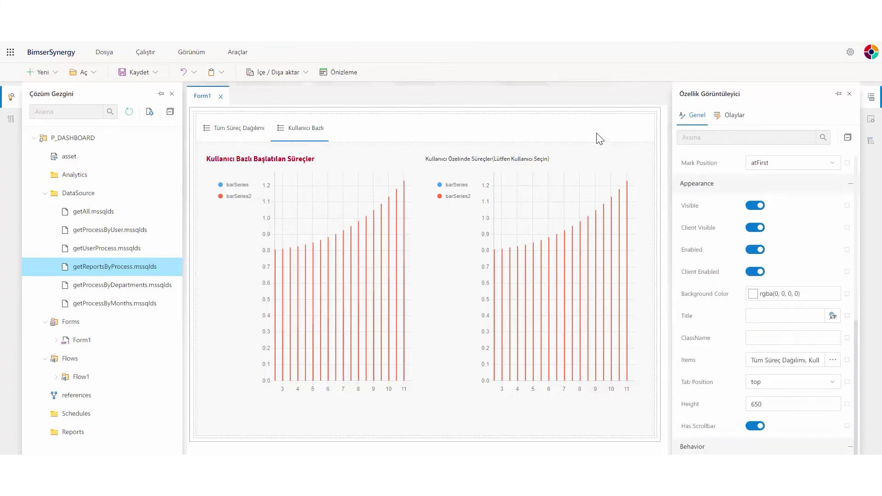
pyautogui.click(832, 362)
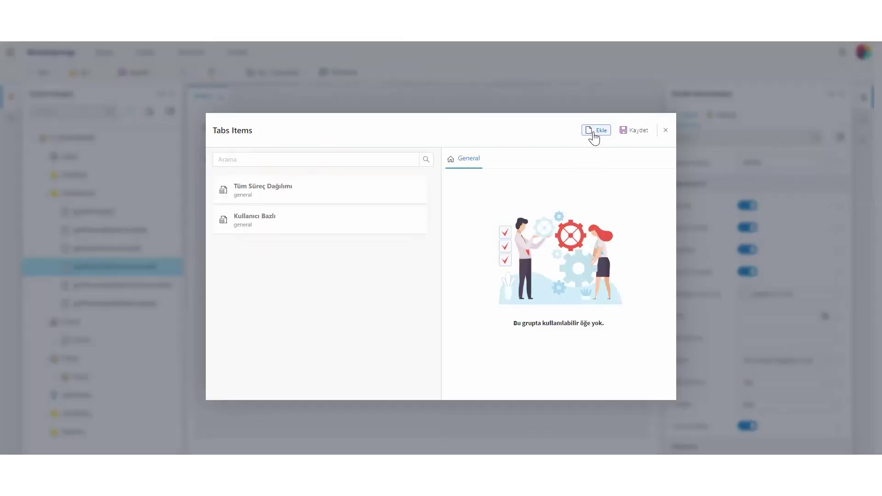
pyautogui.click(595, 132)
pyautogui.click(594, 132)
pyautogui.click(331, 252)
pyautogui.click(542, 185)
pyautogui.write('Tab_')
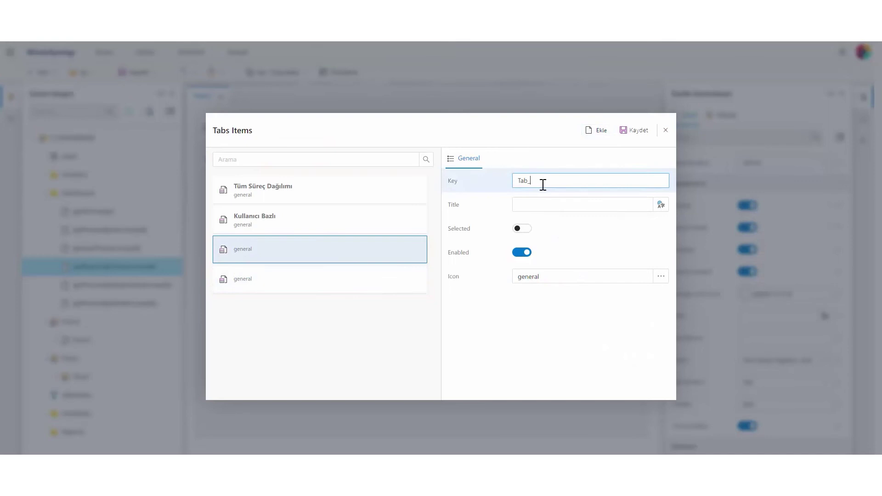
pyautogui.write('3')
pyautogui.click(541, 204)
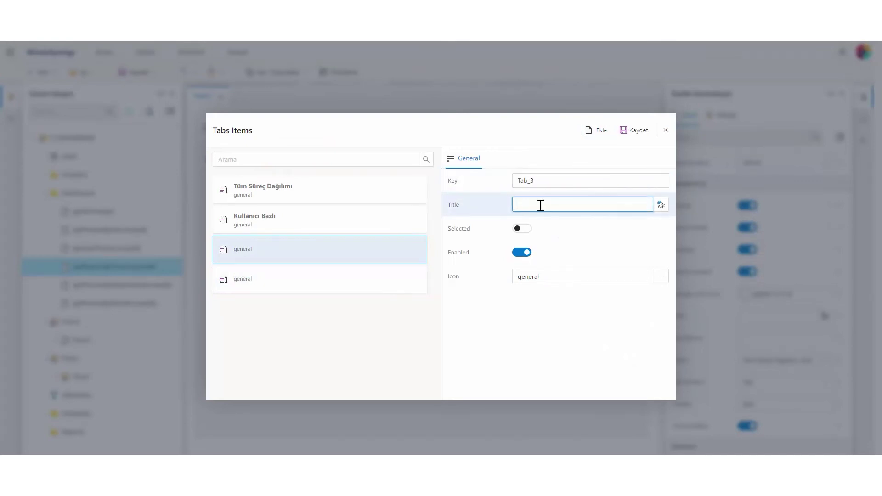
pyautogui.write('En Çok Kullanılan Süreçler')
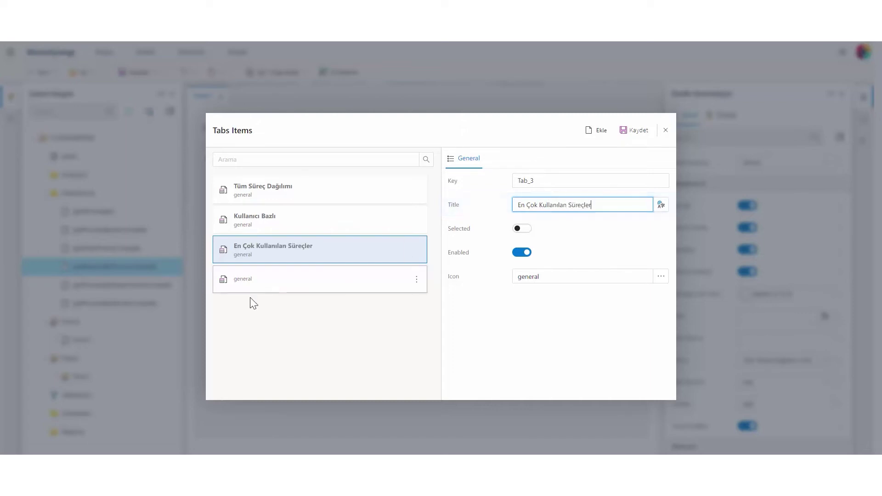
# Give the fourth tab the key Tab_4 and title "Departman ve Aylar Dağılımı", save the tabs, and open the En Çok Kullanılan Süreçler tab.
pyautogui.click(272, 285)
pyautogui.click(581, 179)
pyautogui.write('4')
pyautogui.click(568, 202)
pyautogui.write('Departman ve Aylar Dağılımı')
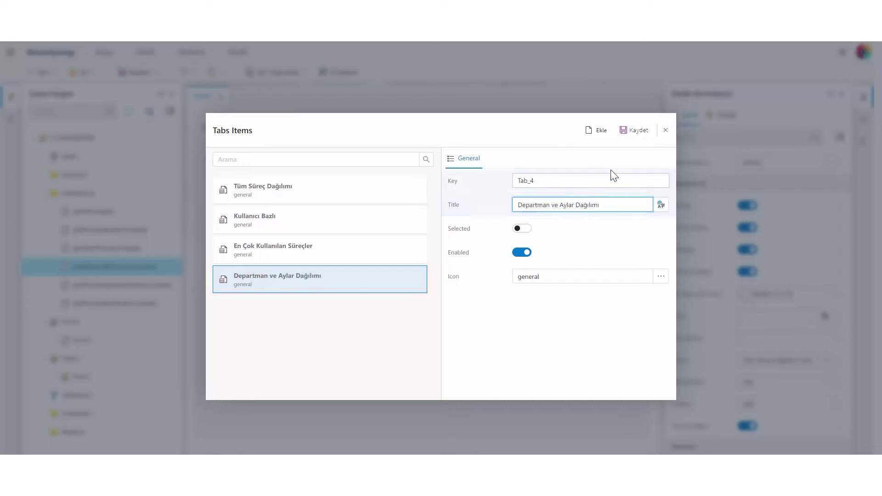
pyautogui.click(634, 135)
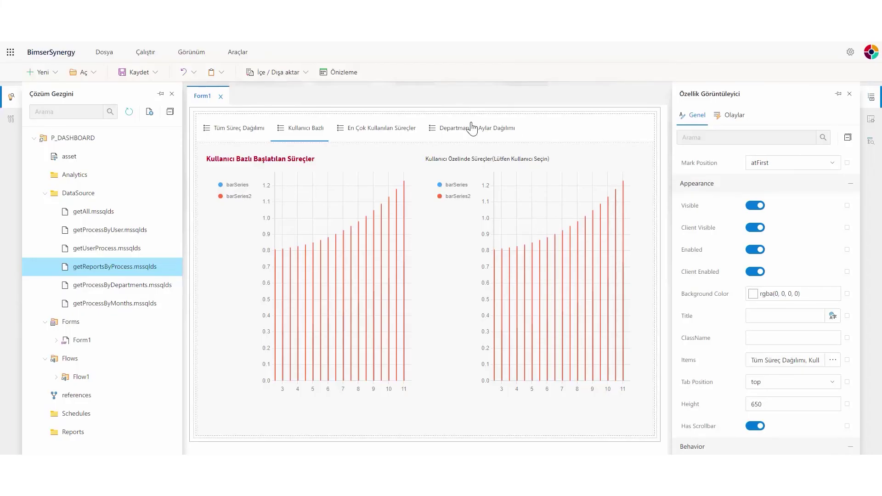
pyautogui.click(376, 133)
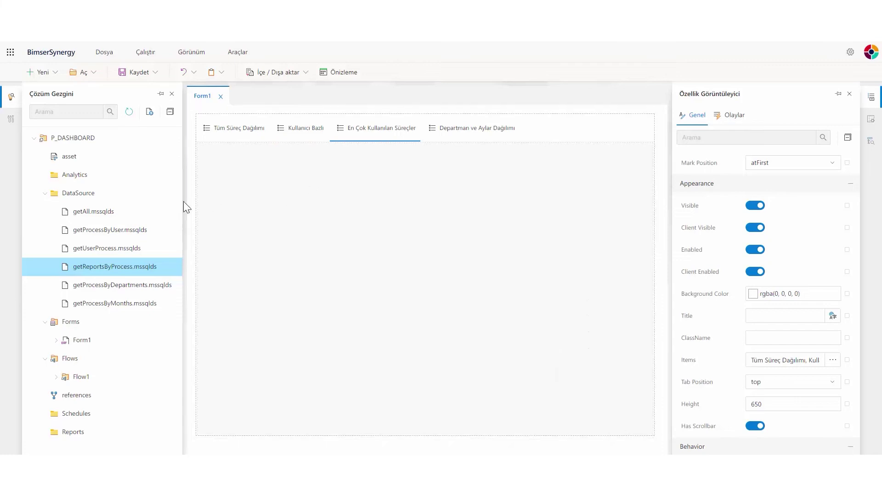
# Add a BarChart control to the En Çok Kullanılan Süreçler tab.
pyautogui.click(11, 120)
pyautogui.click(73, 112)
pyautogui.write('bar')
pyautogui.moveTo(69, 202); pyautogui.dragTo(347, 195)
pyautogui.click(364, 189)
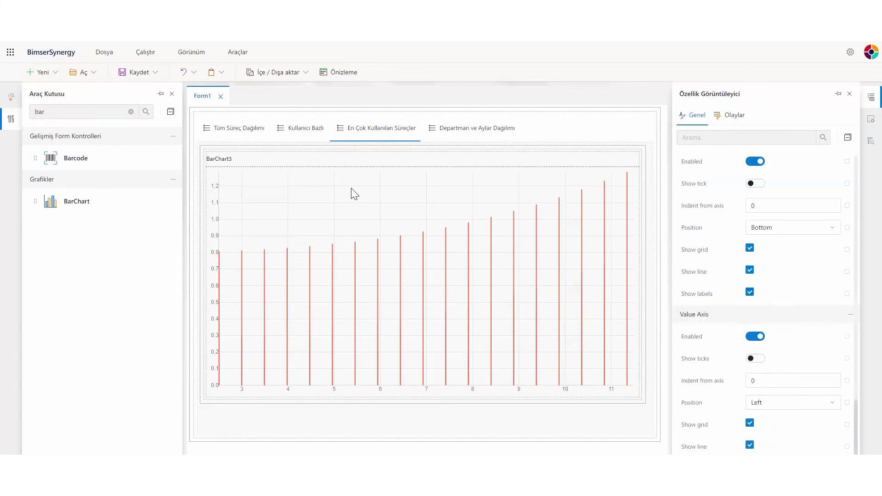
pyautogui.click(11, 96)
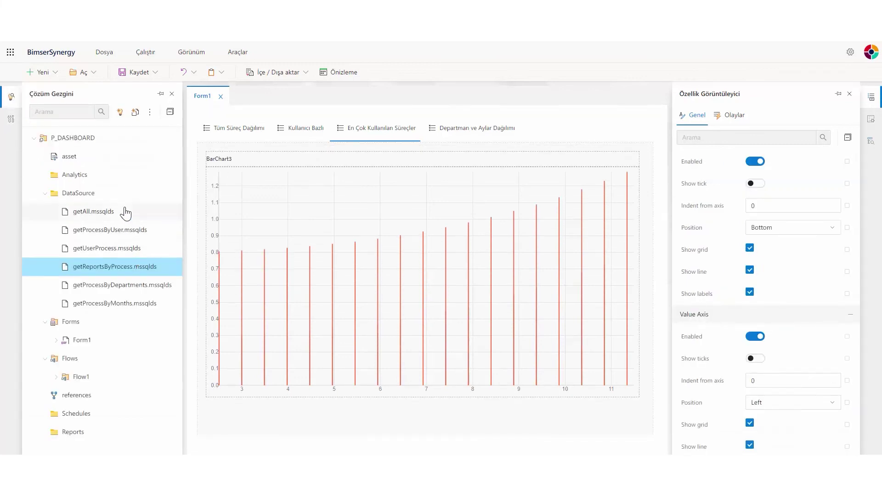
pyautogui.moveTo(147, 271); pyautogui.dragTo(305, 269)
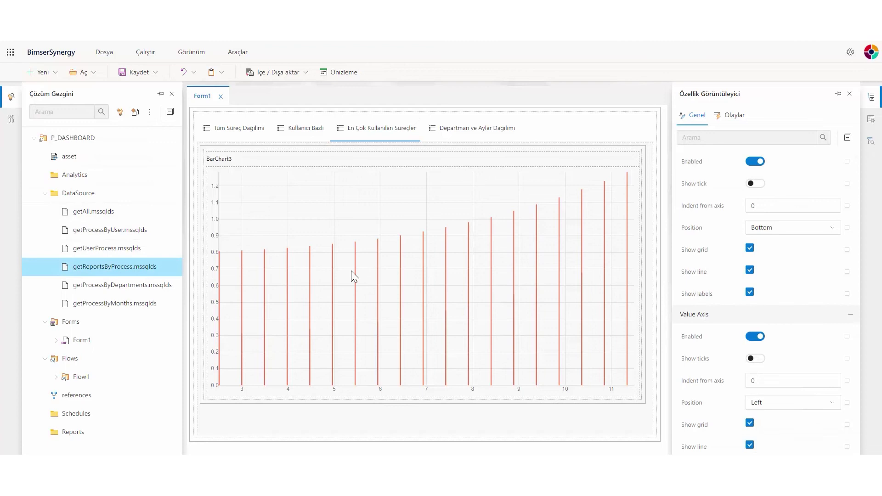
pyautogui.moveTo(417, 269); pyautogui.dragTo(417, 268)
# Hide the caption of the bar chart on the En Çok Kullanılan Süreçler tab.
pyautogui.scroll(10, 710, 295)
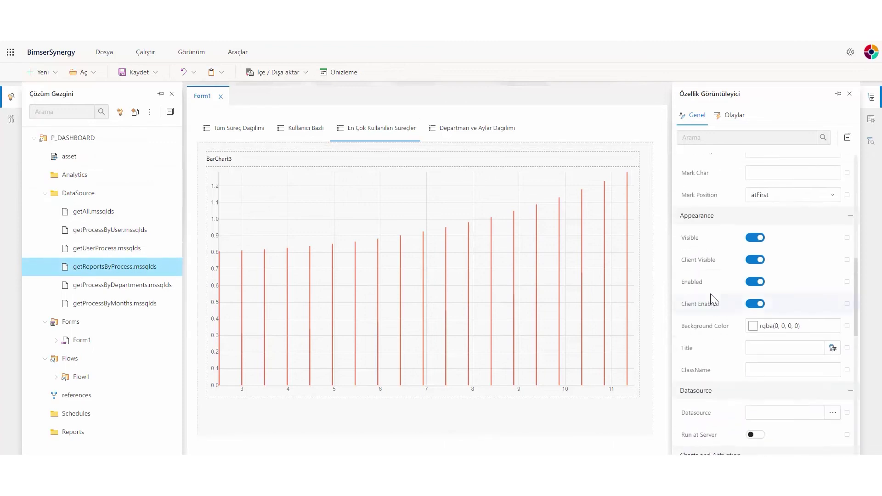
pyautogui.scroll(1, 754, 294)
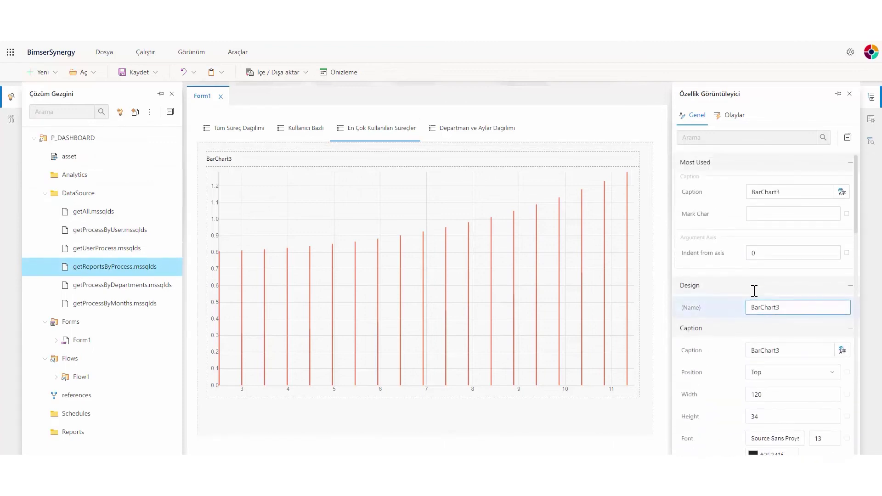
pyautogui.scroll(-3, 755, 299)
pyautogui.click(752, 382)
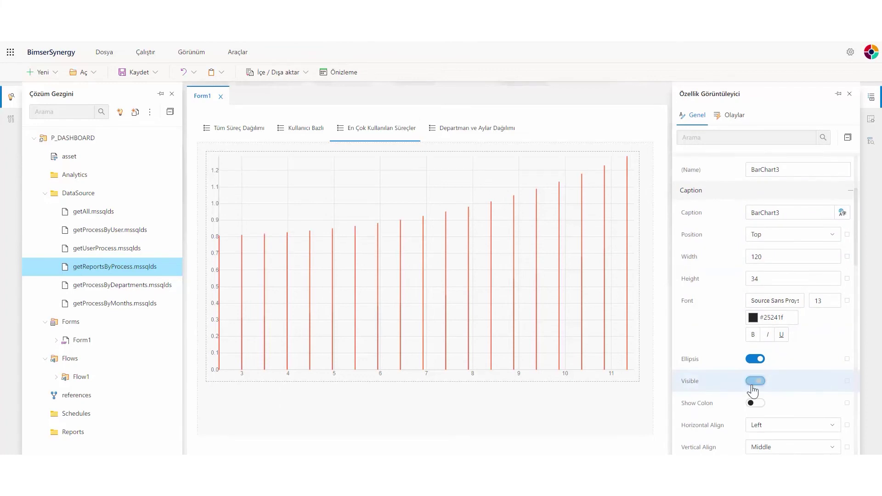
# Bind the third bar chart to the getReportsByProcess data source.
pyautogui.scroll(-8, 792, 322)
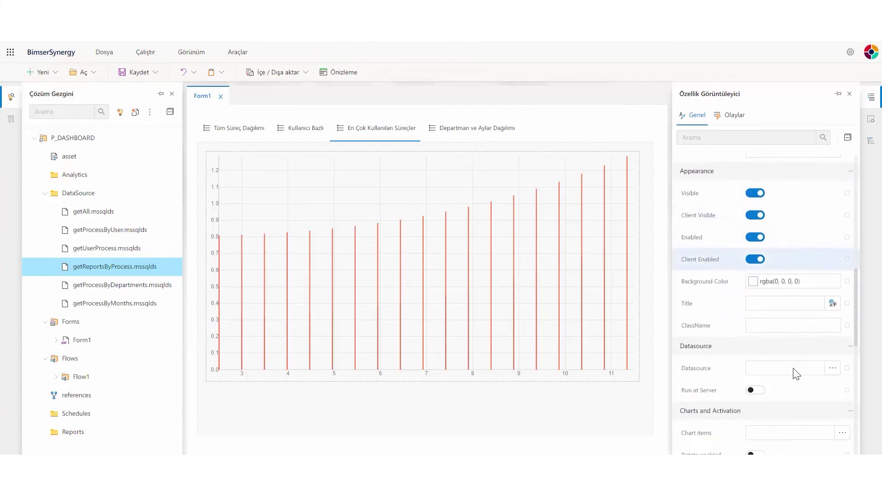
pyautogui.click(832, 296)
pyautogui.click(370, 187)
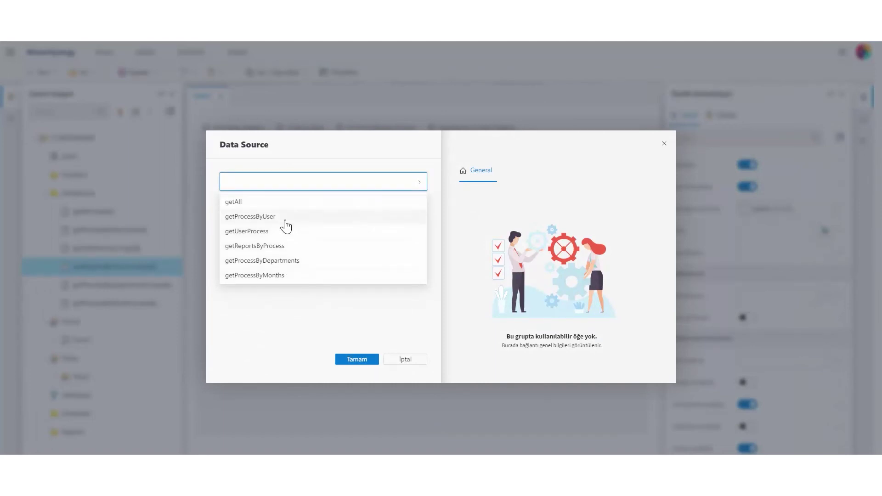
pyautogui.click(283, 248)
pyautogui.click(350, 361)
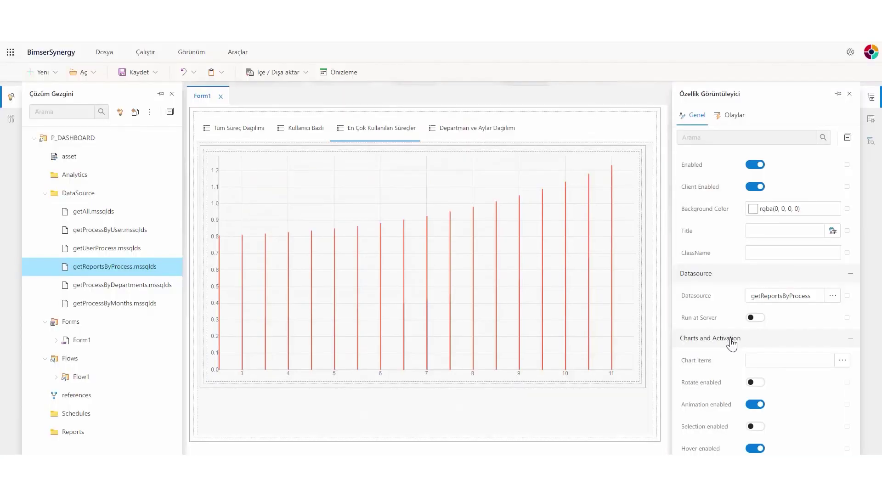
# Add a chart item named Süreçler to the third bar chart, with argument field PROJE ADI and value field SÜREÇ SAYISI.
pyautogui.click(842, 361)
pyautogui.click(588, 132)
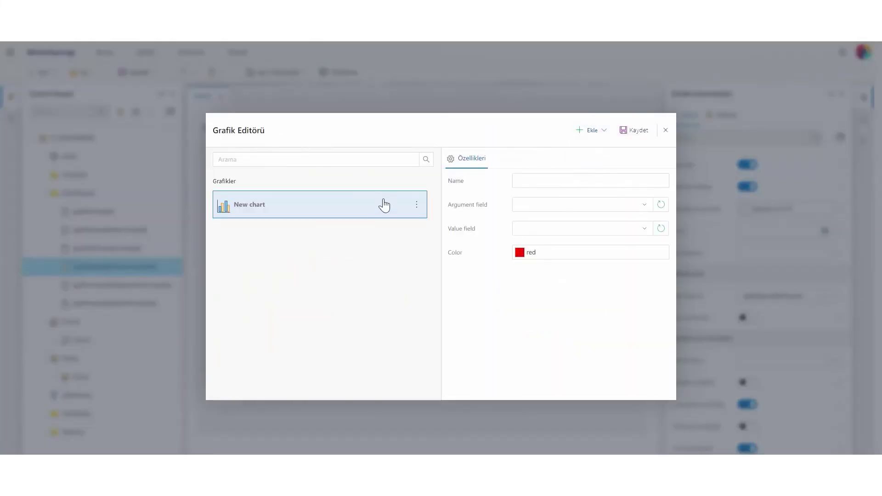
pyautogui.click(542, 184)
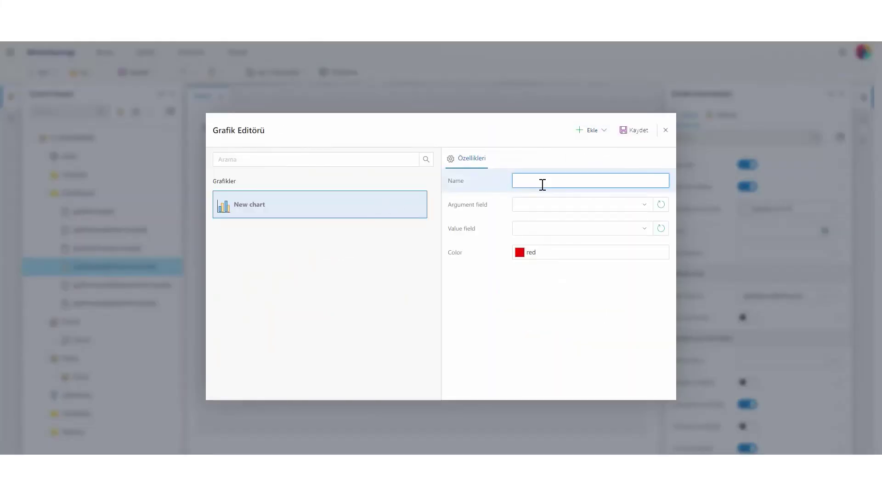
pyautogui.write('Süreçler')
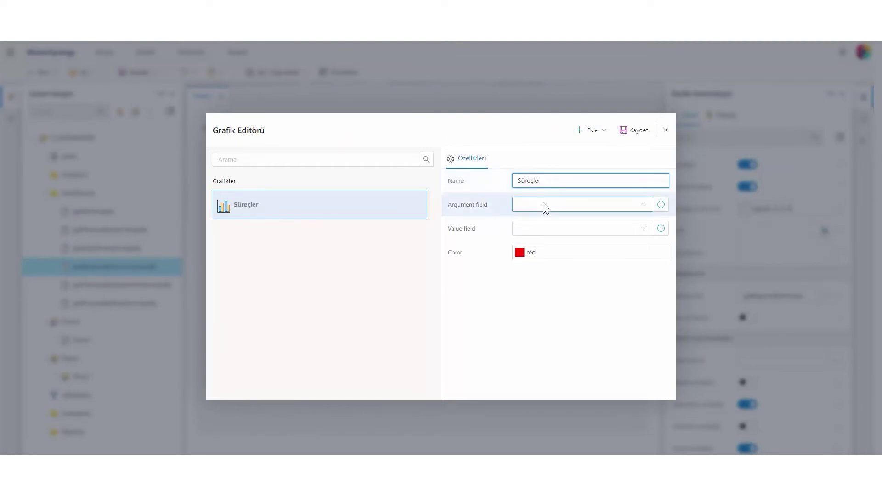
pyautogui.click(546, 206)
pyautogui.click(536, 223)
pyautogui.click(536, 228)
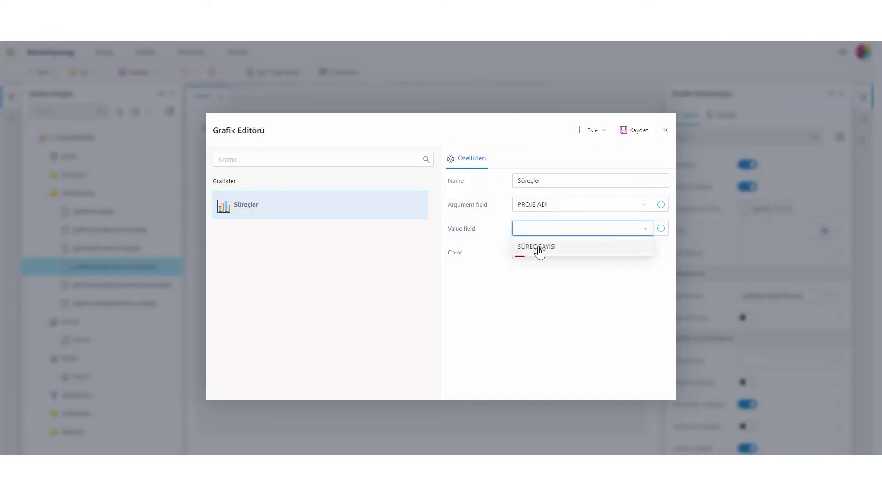
pyautogui.click(538, 248)
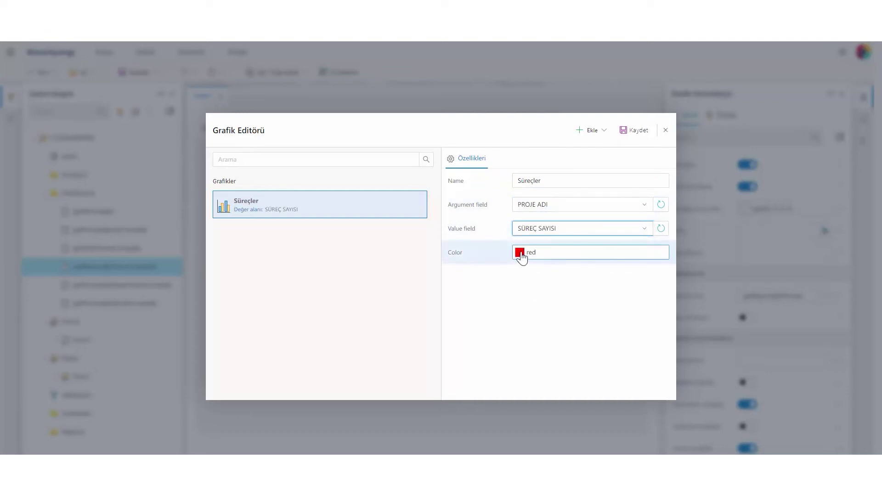
# Set the Süreçler chart item's color to orange, rgb(245, 166, 35), and save the chart items.
pyautogui.click(520, 254)
pyautogui.click(530, 383)
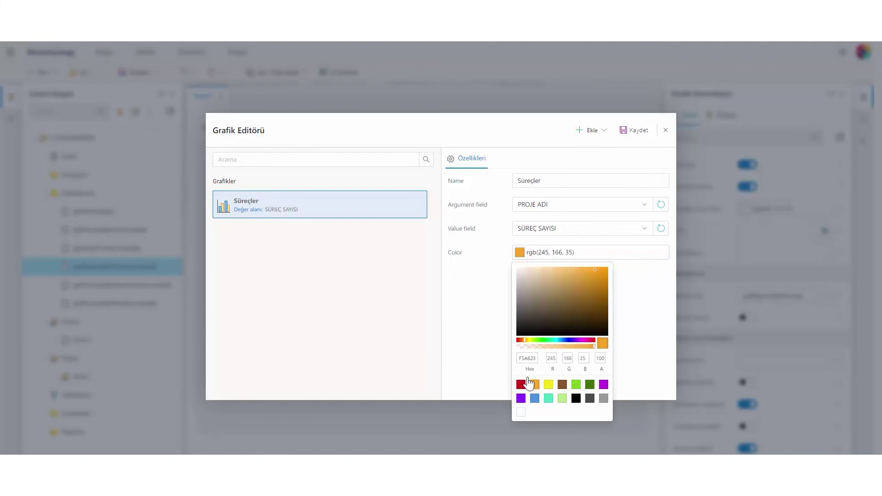
pyautogui.click(493, 316)
pyautogui.click(645, 132)
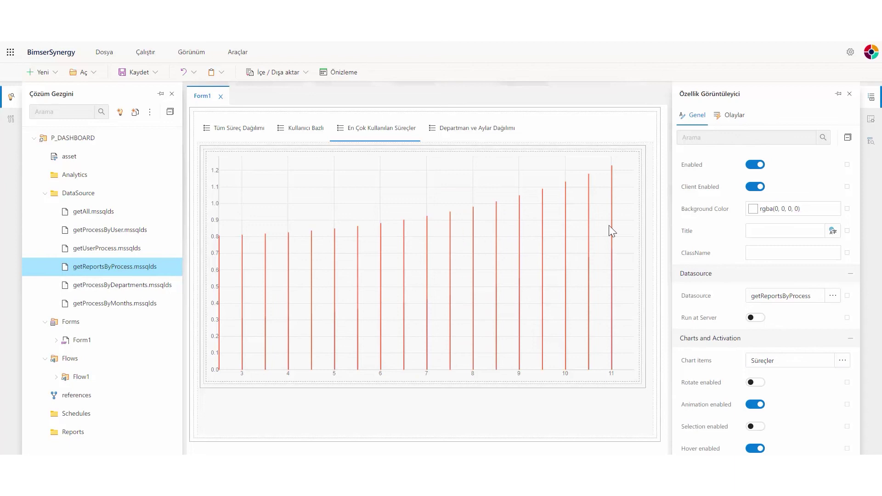
# Rotate the third bar chart so its bars run horizontally and enable its legend with position Left.
pyautogui.click(756, 383)
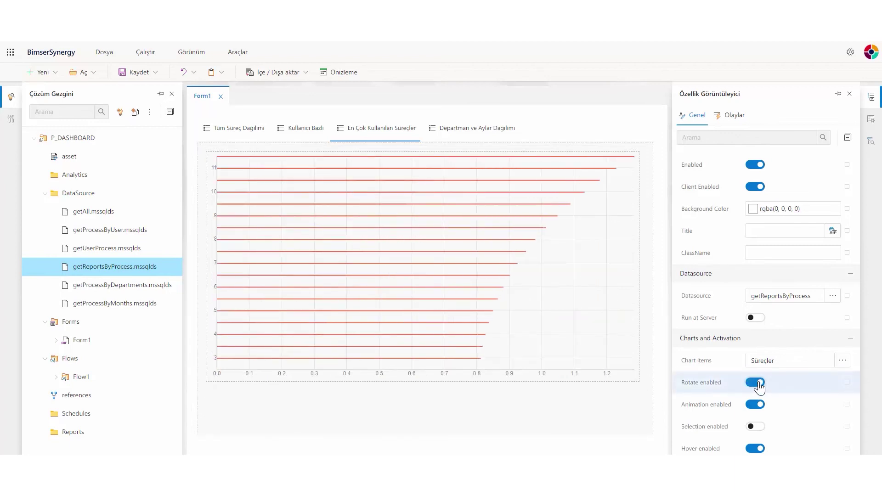
pyautogui.scroll(-2, 756, 427)
pyautogui.click(755, 422)
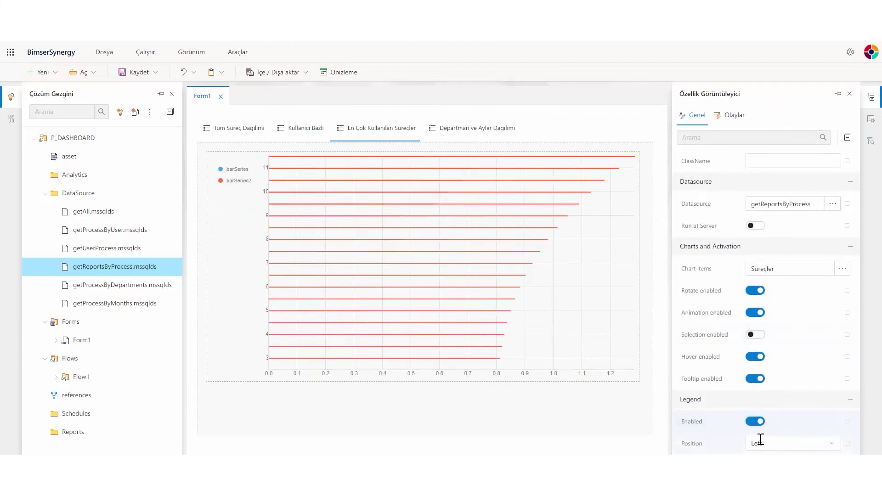
pyautogui.click(761, 442)
pyautogui.click(760, 442)
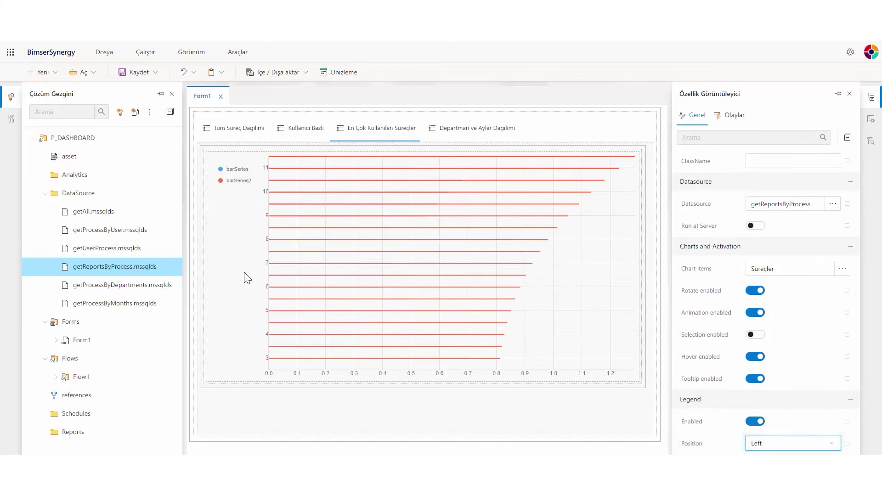
# Set the third bar chart's argument axis indent to 10 and show its ticks at size 8.
pyautogui.scroll(-4, 727, 329)
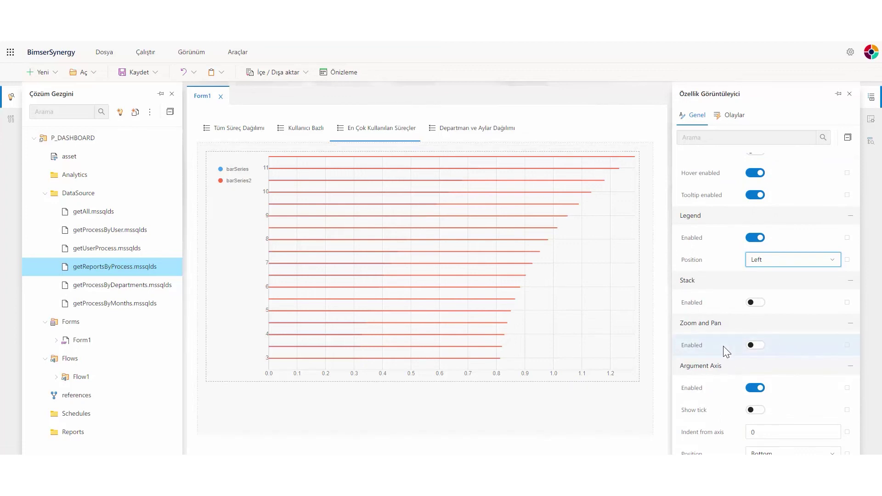
pyautogui.scroll(-2, 727, 337)
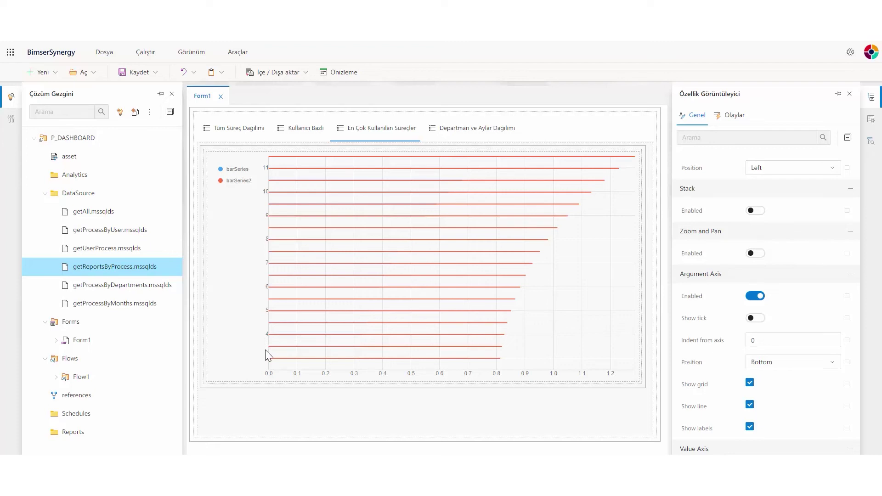
pyautogui.click(758, 340)
pyautogui.write('10')
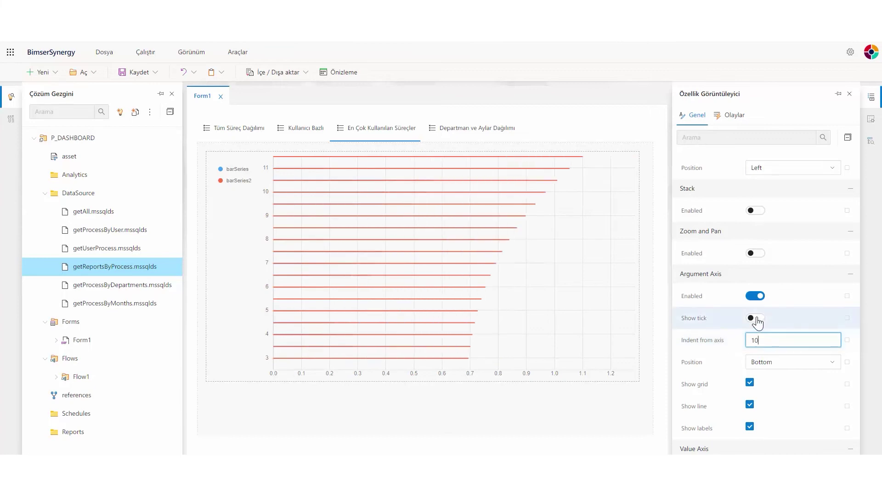
pyautogui.click(755, 318)
pyautogui.click(758, 340)
pyautogui.write('8')
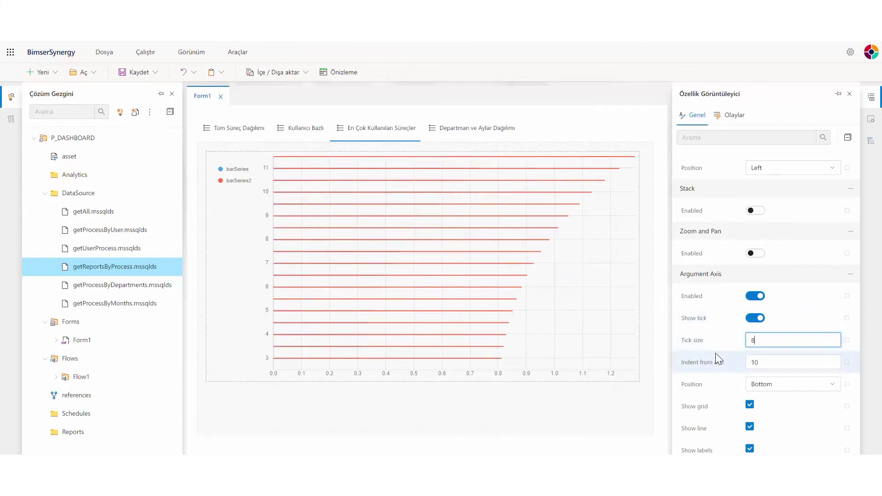
# Set the third bar chart's value axis position to Right and its indent to 10, with ticks shown at size 8.
pyautogui.scroll(-3, 716, 353)
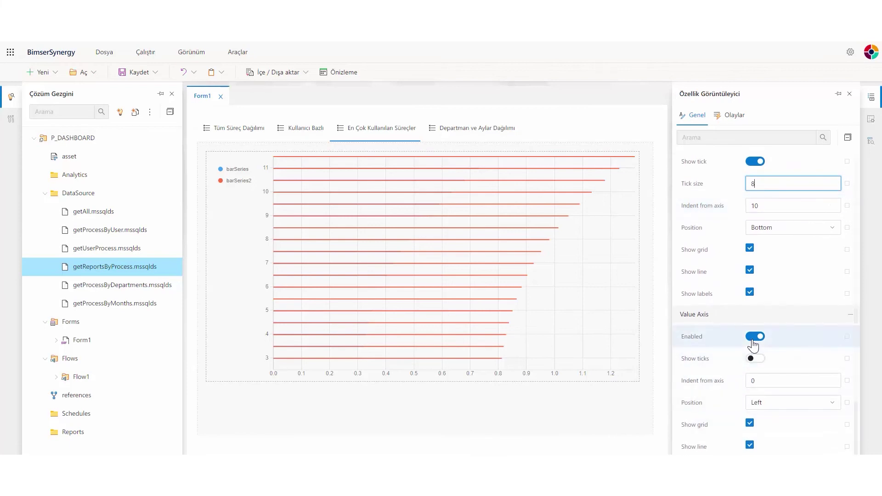
pyautogui.click(758, 401)
pyautogui.click(762, 437)
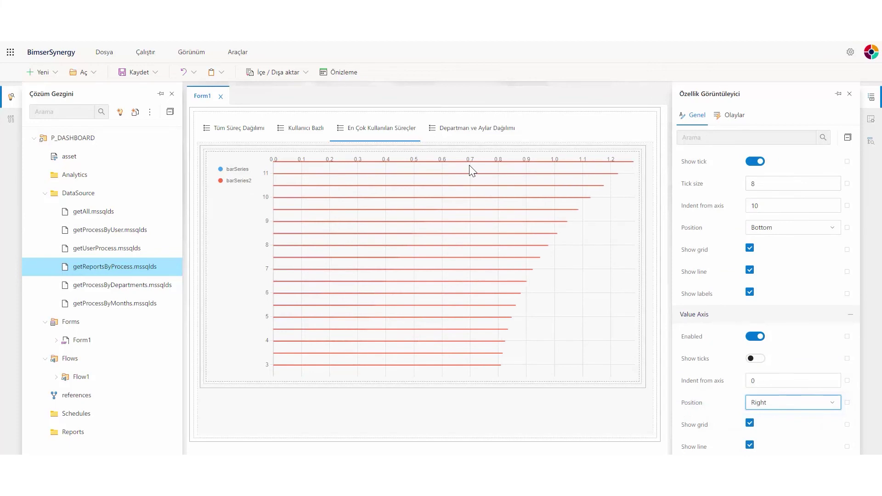
pyautogui.click(779, 382)
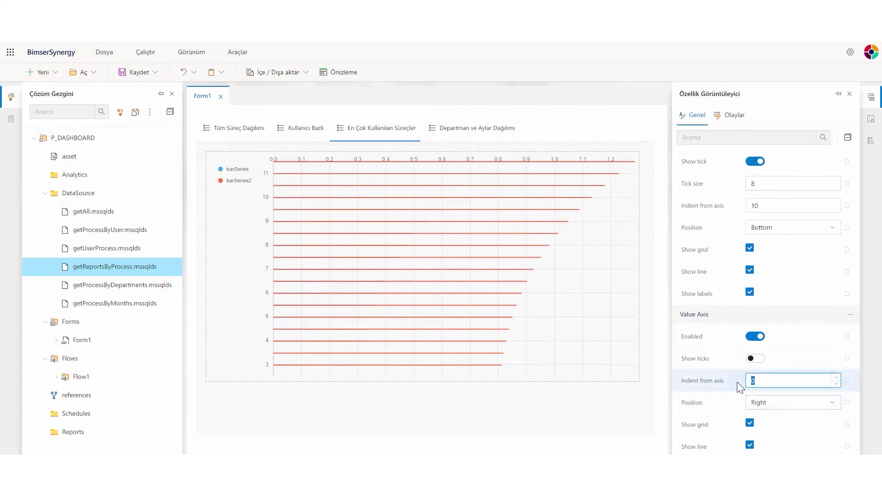
pyautogui.click(757, 359)
pyautogui.write('8')
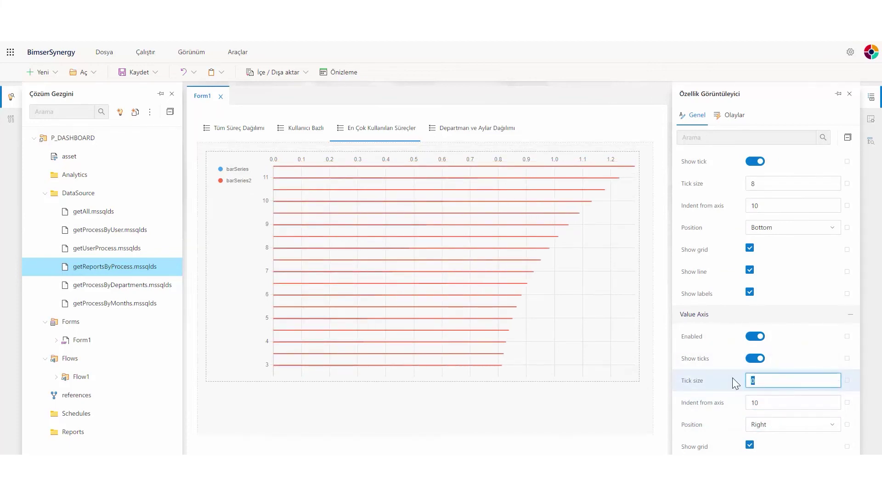
pyautogui.click(529, 283)
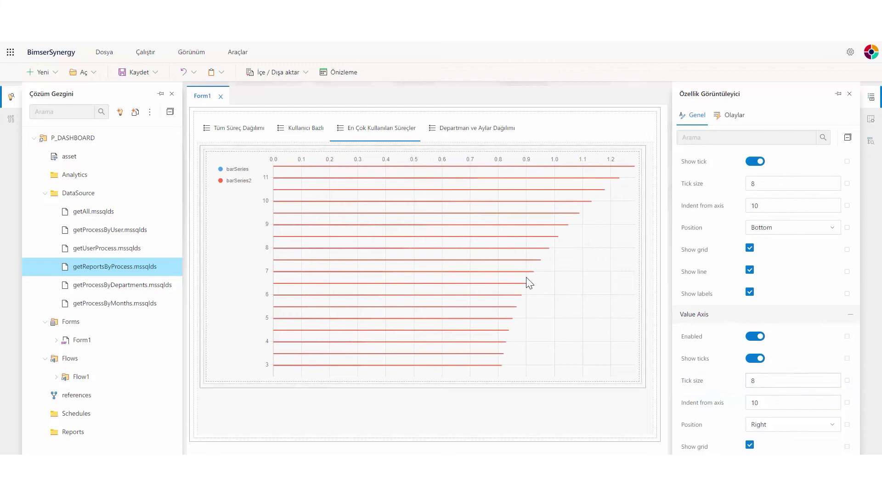
# Open the Departman ve Aylar Dağılımı tab and add a PieChart control to it.
pyautogui.click(485, 133)
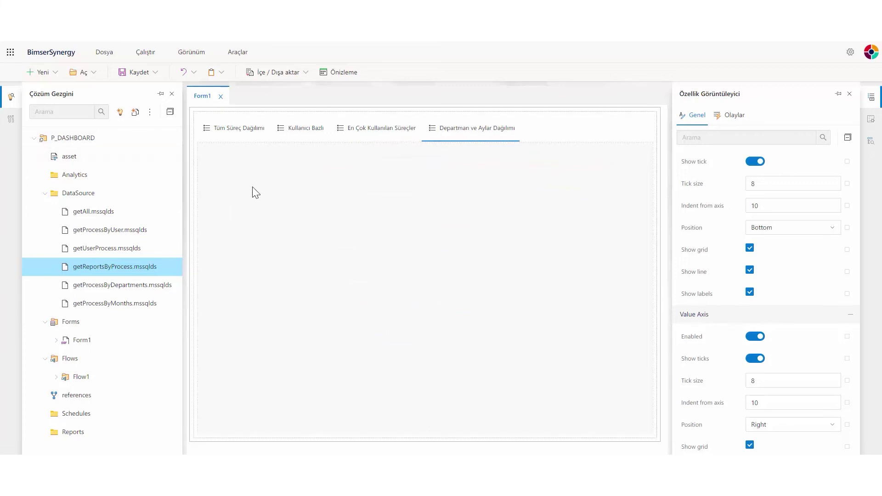
pyautogui.click(13, 122)
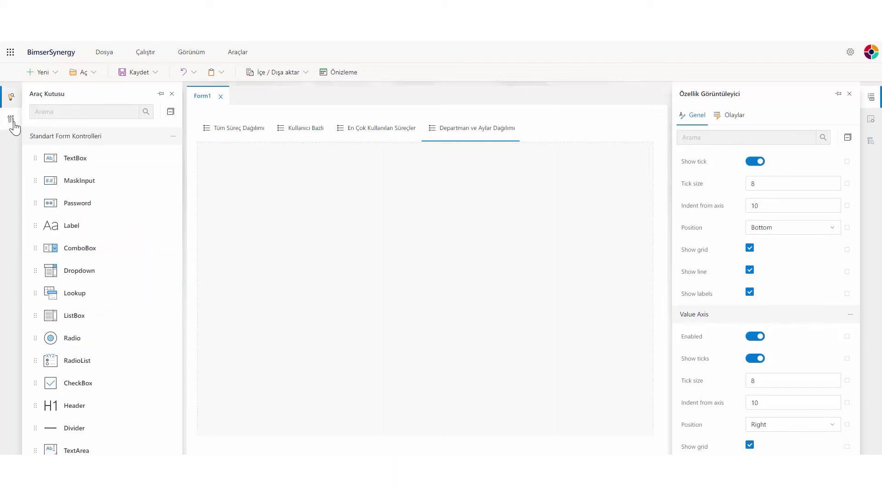
pyautogui.click(105, 113)
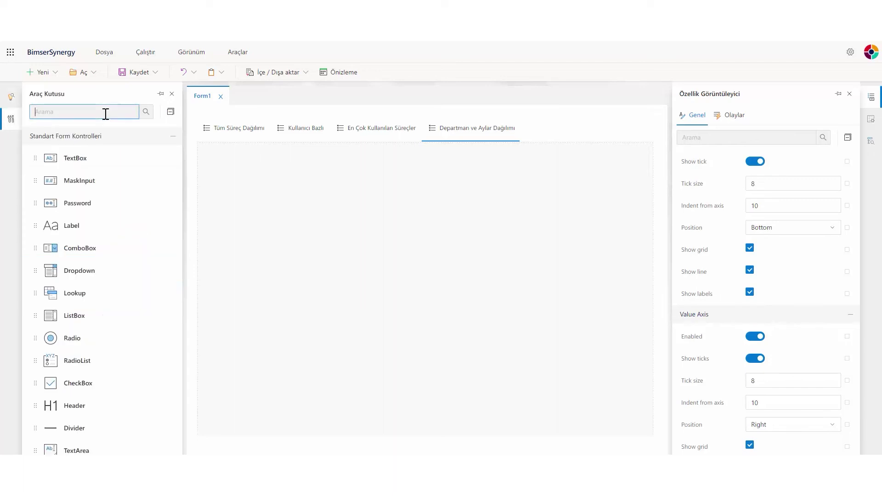
pyautogui.write('cha')
pyautogui.moveTo(102, 295); pyautogui.dragTo(285, 202)
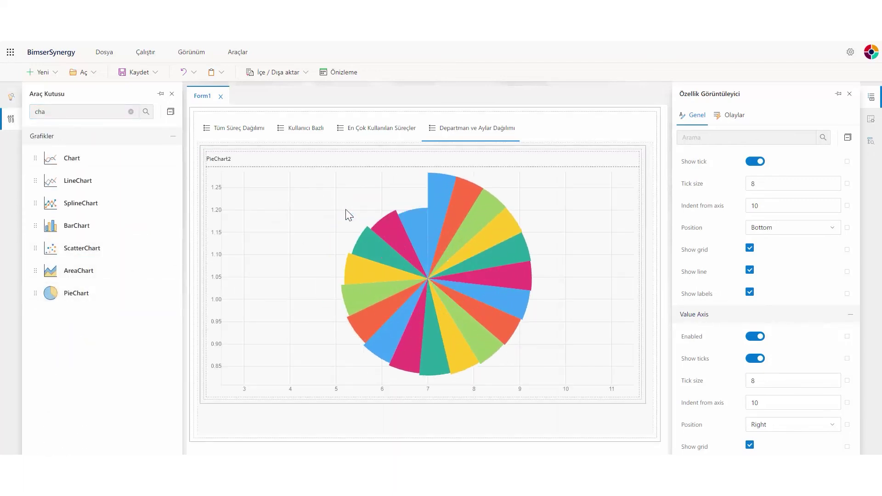
# Set the caption of the new pie chart to "En Çok kullanan departmanlar".
pyautogui.scroll(15, 761, 273)
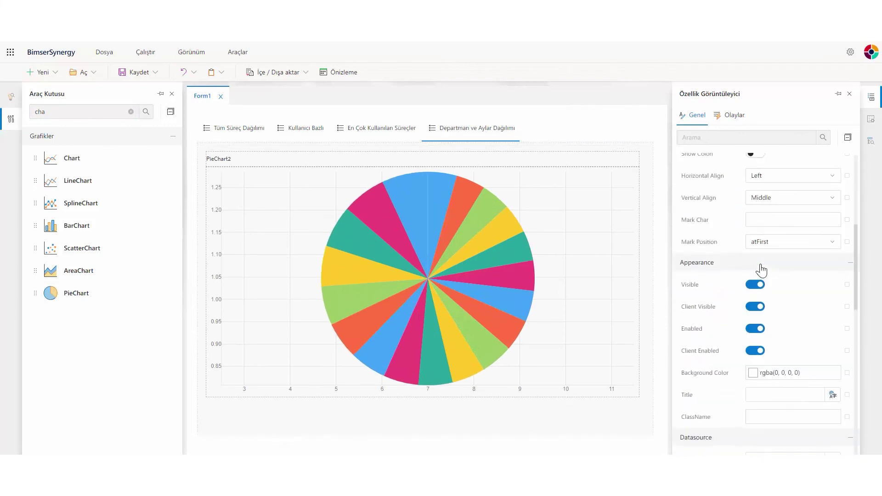
pyautogui.click(755, 396)
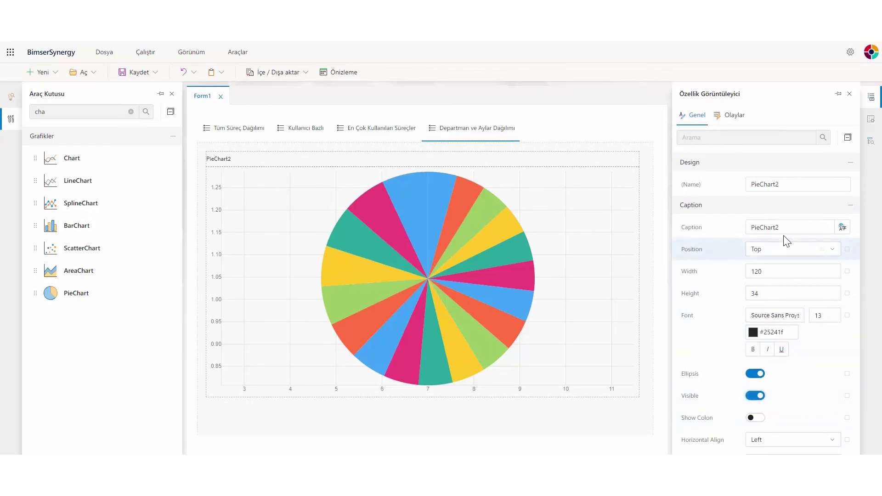
pyautogui.doubleClick(752, 227)
pyautogui.write('En Çok kullanan dep')
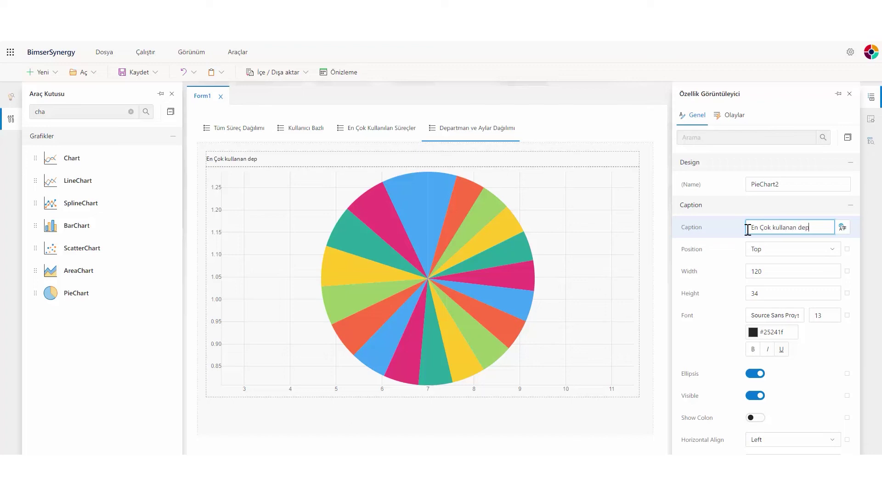
pyautogui.write('artmanlar')
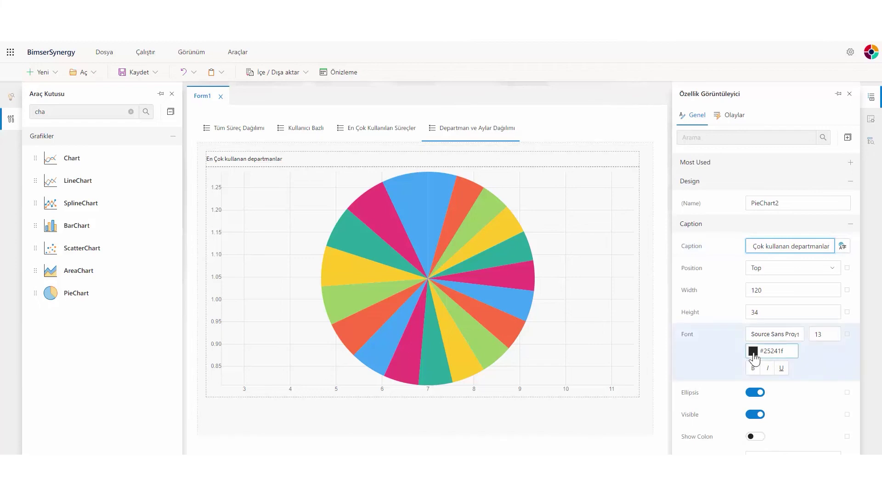
# Make the pie chart's caption bold and colour it orange.
pyautogui.scroll(-1, 743, 432)
pyautogui.scroll(-3, 742, 427)
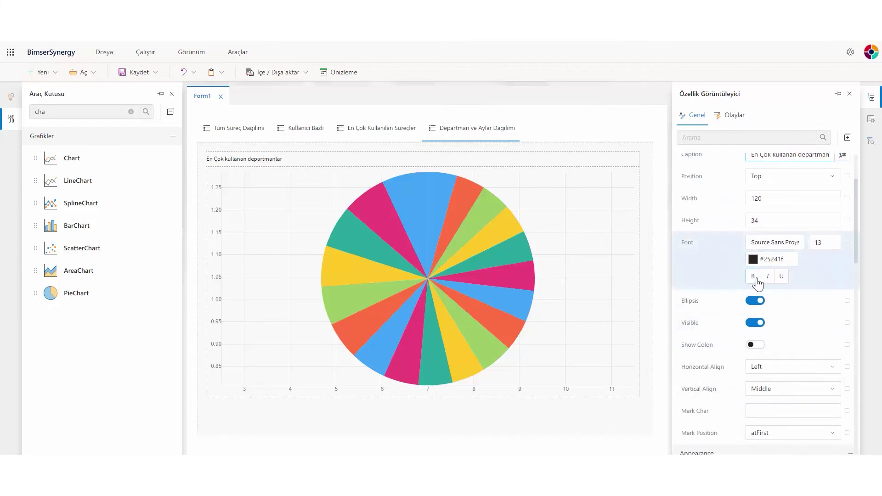
pyautogui.click(753, 276)
pyautogui.click(754, 260)
pyautogui.click(768, 391)
pyautogui.click(730, 323)
# Bind the pie chart to the getProcessByDepartments data source.
pyautogui.scroll(-1, 728, 321)
pyautogui.scroll(-13, 729, 335)
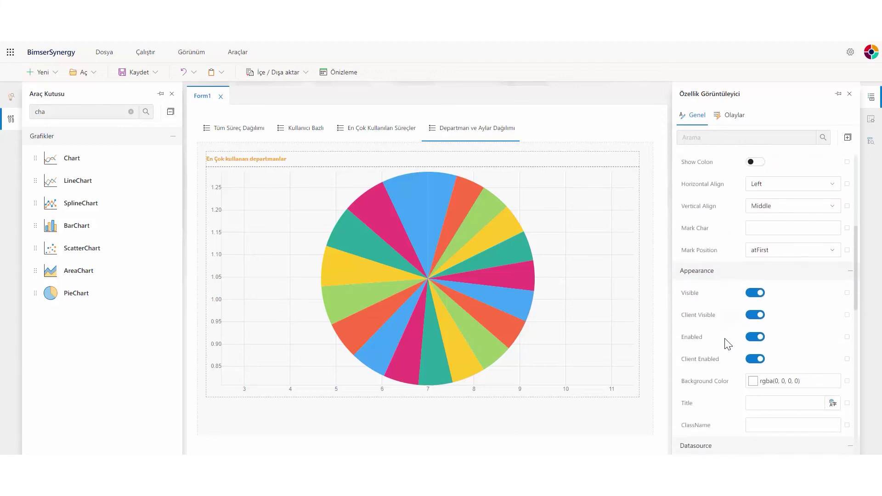
pyautogui.click(832, 328)
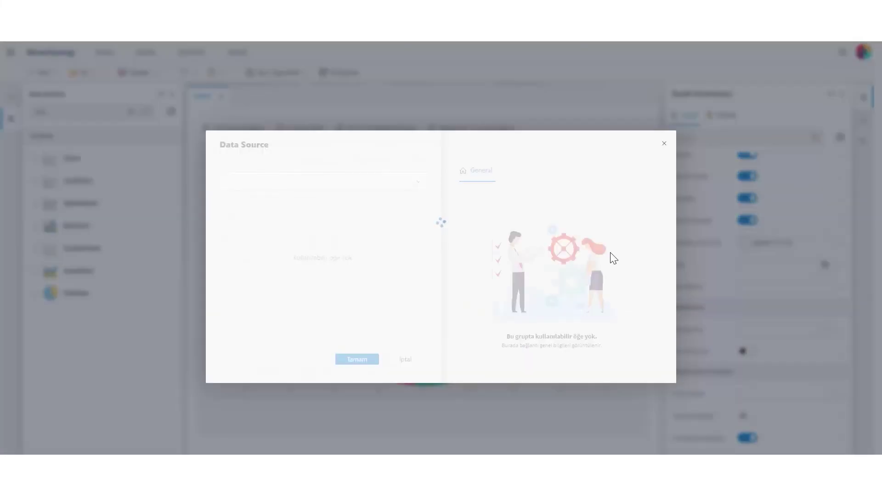
pyautogui.click(382, 187)
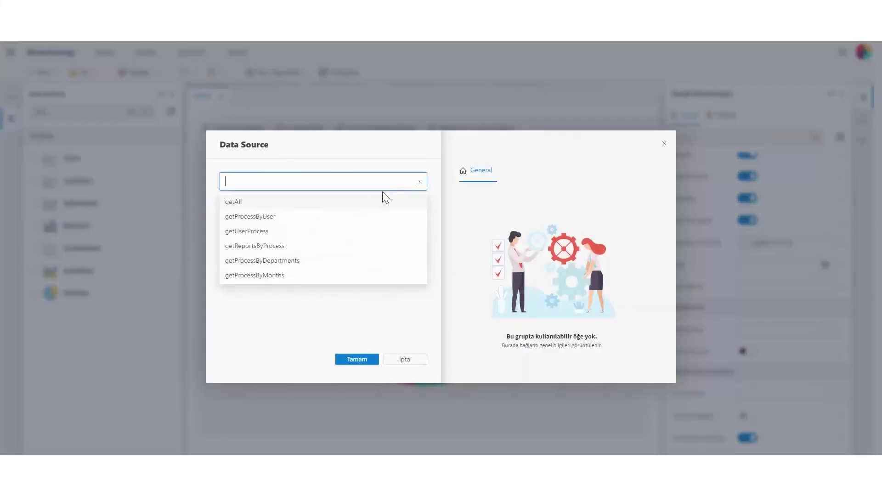
pyautogui.click(333, 269)
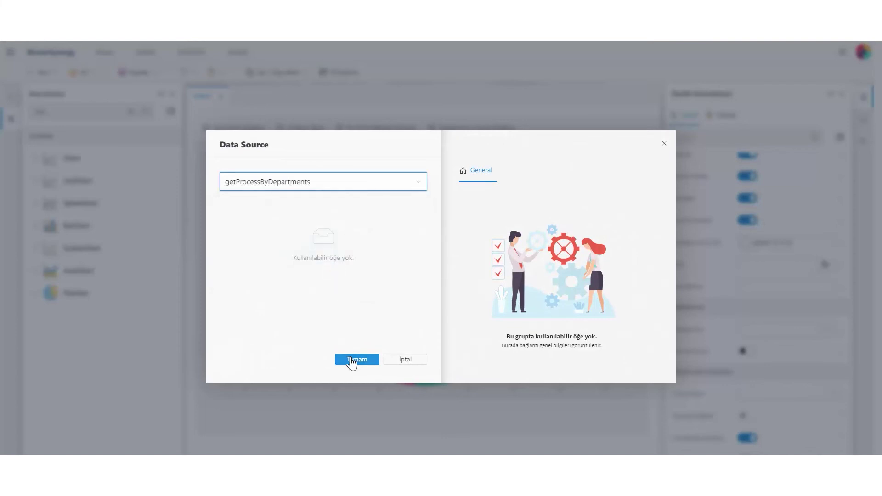
pyautogui.click(354, 360)
# Add a pie chart item named Departmanlar with DEPARTMAN as argument field and SÜREÇ SAYISI as value field, and save it.
pyautogui.scroll(-4, 758, 288)
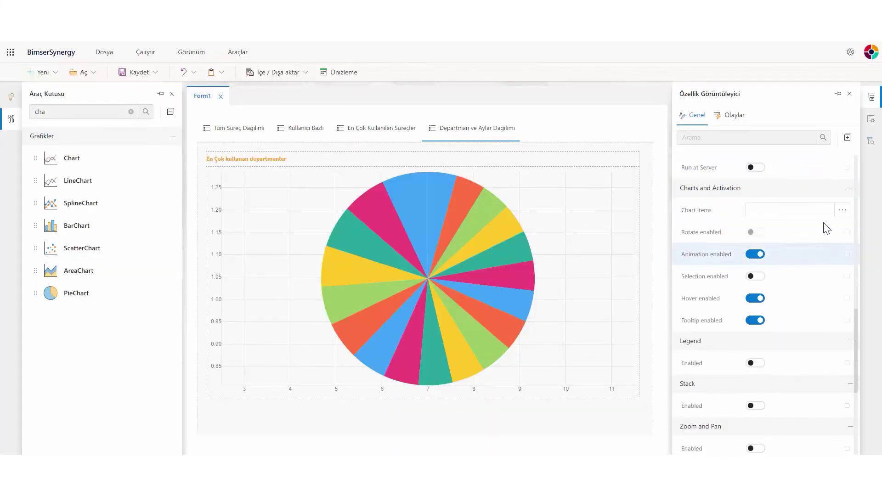
pyautogui.click(840, 210)
pyautogui.click(588, 130)
pyautogui.click(589, 160)
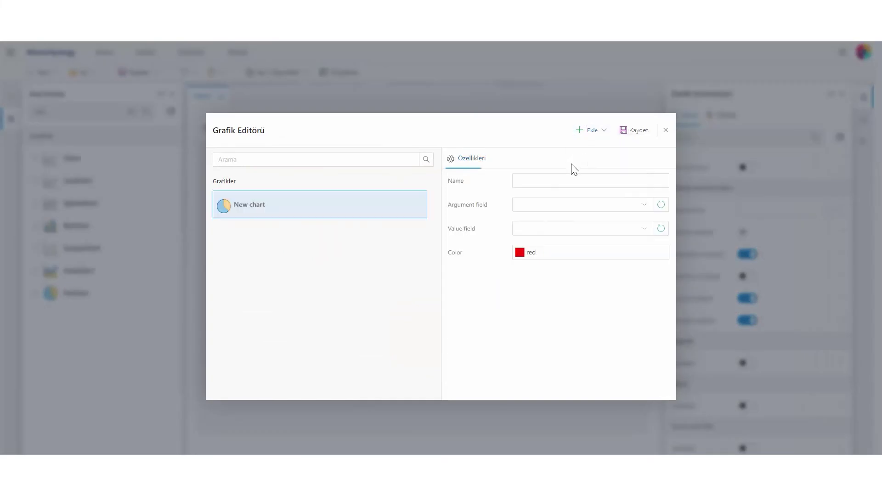
pyautogui.click(550, 182)
pyautogui.write('Departmanlar')
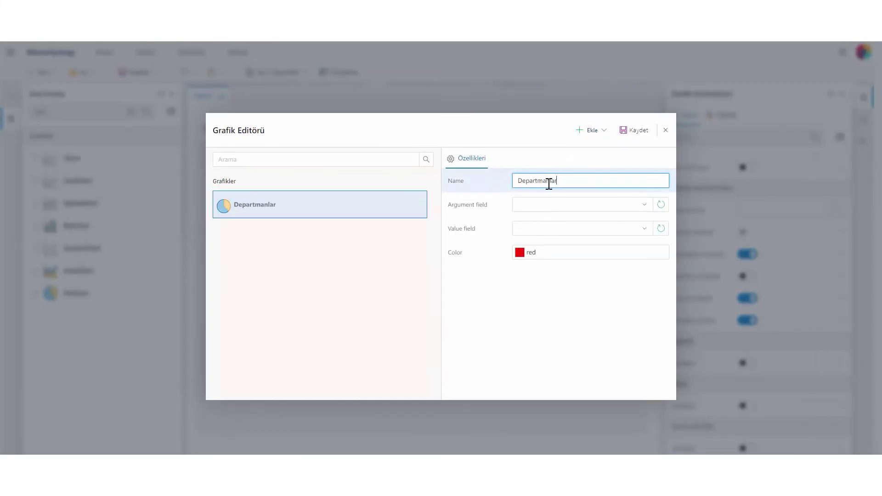
pyautogui.click(546, 205)
pyautogui.click(539, 225)
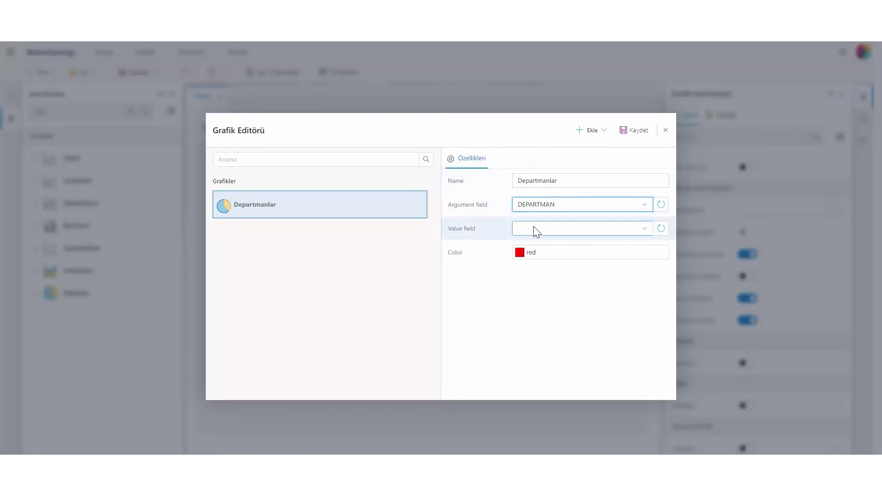
pyautogui.click(536, 234)
pyautogui.click(536, 249)
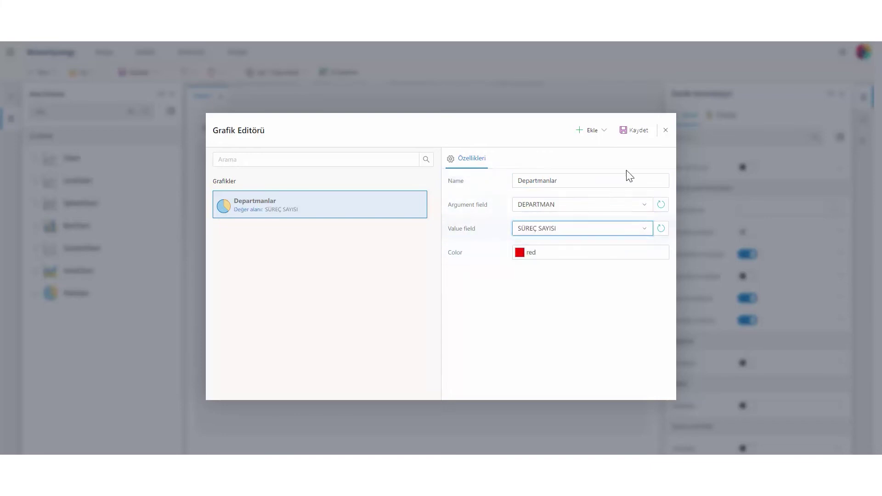
pyautogui.click(640, 138)
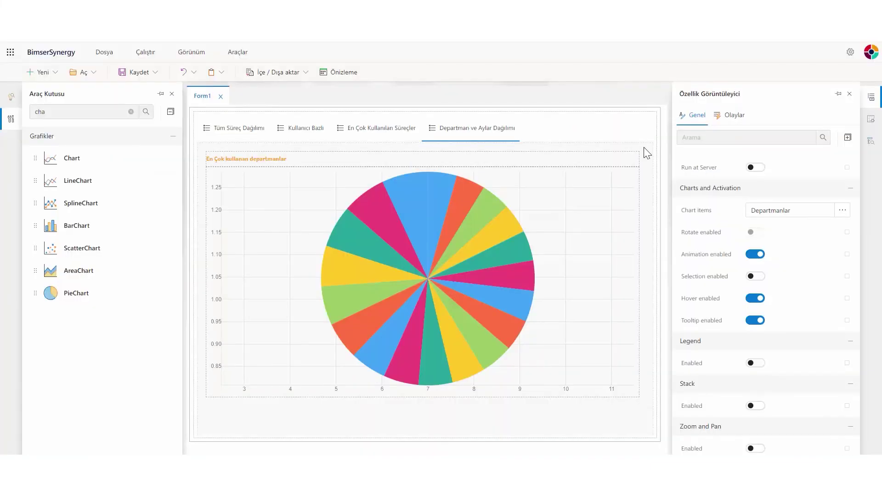
# Enable the pie chart's legend and set its position to Left.
pyautogui.click(753, 363)
pyautogui.click(762, 385)
pyautogui.click(758, 445)
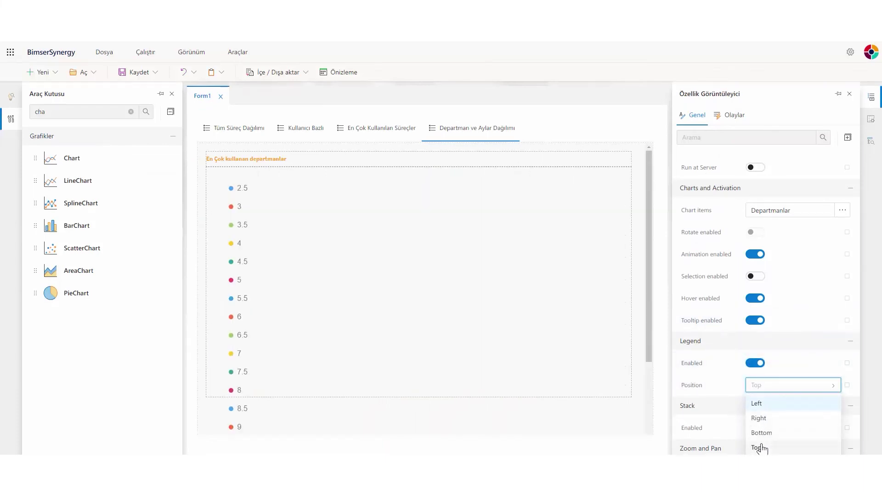
pyautogui.click(774, 386)
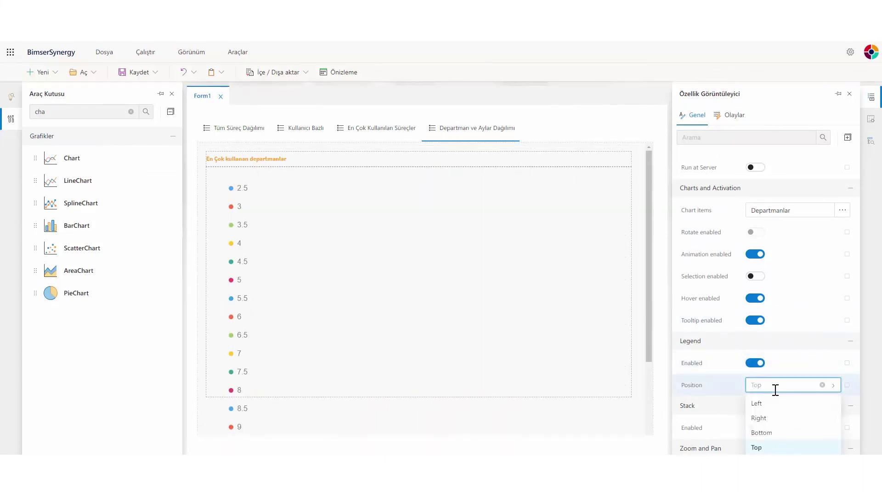
pyautogui.click(773, 404)
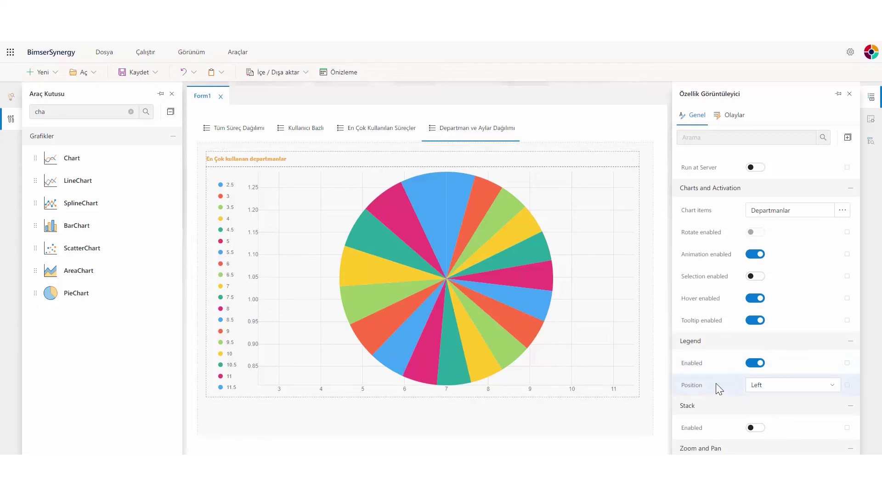
# Place a SplineChart to the right of the pie chart and caption it "Aylık Süreç Sayısı".
pyautogui.scroll(-4, 717, 383)
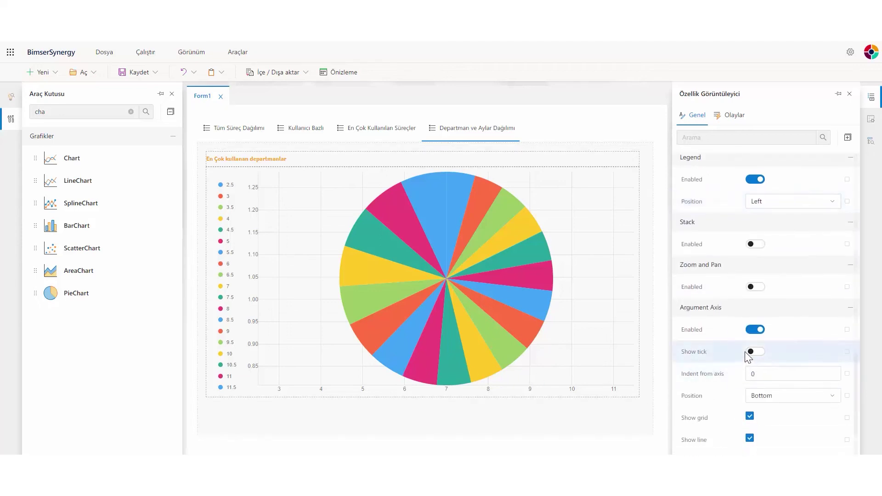
pyautogui.scroll(-4, 742, 389)
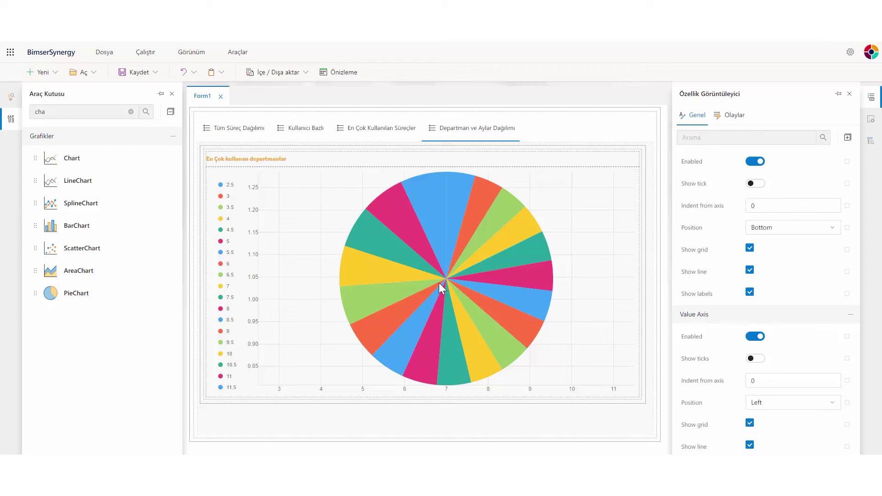
pyautogui.moveTo(127, 207); pyautogui.dragTo(561, 231)
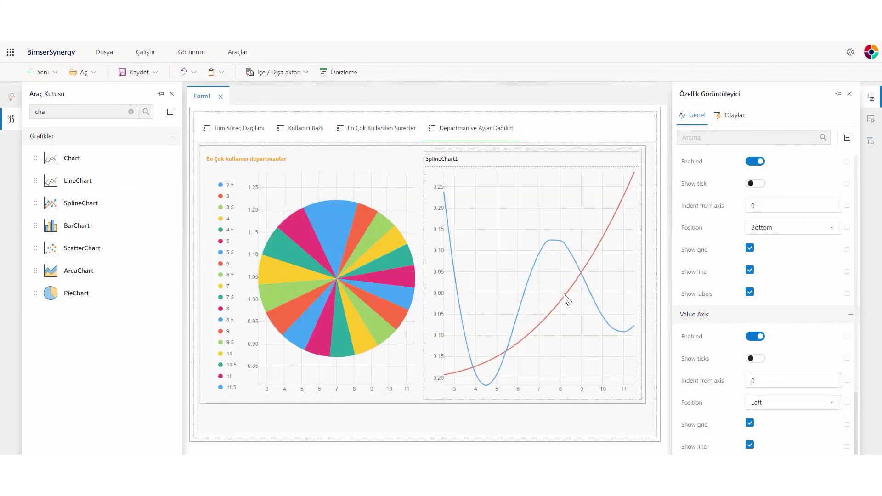
pyautogui.scroll(10, 726, 276)
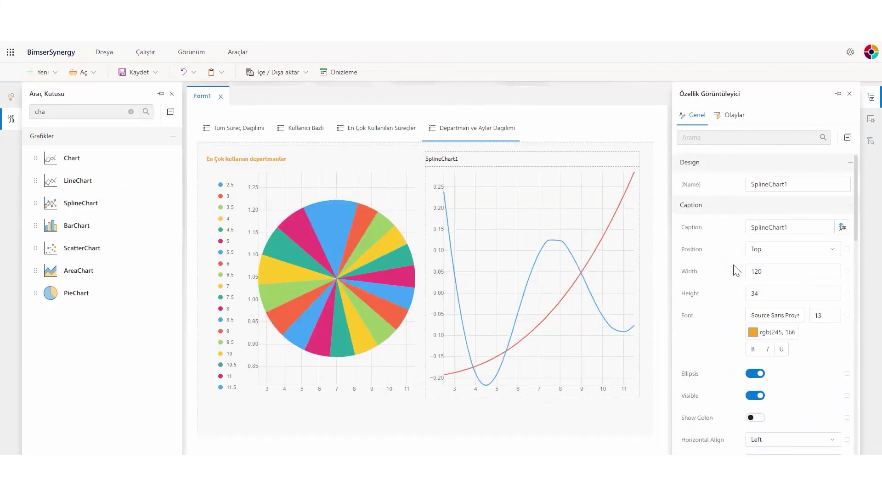
pyautogui.moveTo(795, 232); pyautogui.dragTo(746, 235)
pyautogui.write('Aylık Süre')
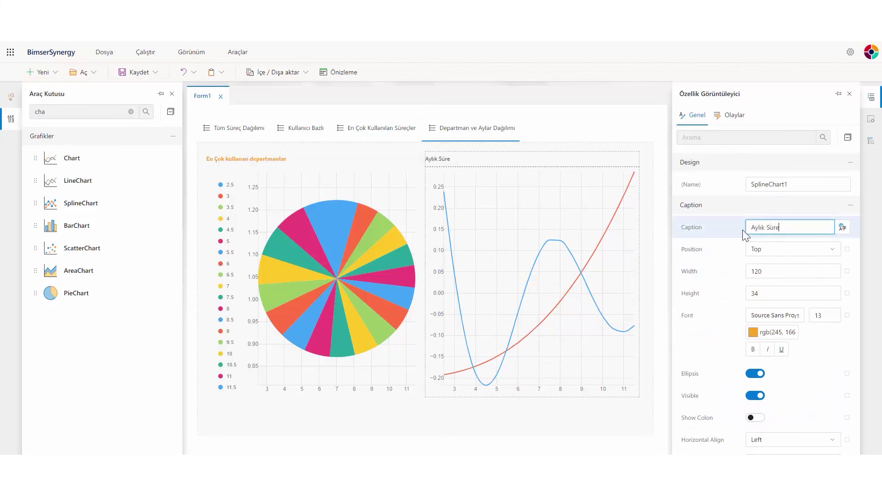
pyautogui.write('ç Sayısı')
# Format the spline chart's caption as bold orange text.
pyautogui.click(752, 349)
pyautogui.click(752, 332)
pyautogui.click(767, 305)
pyautogui.click(744, 344)
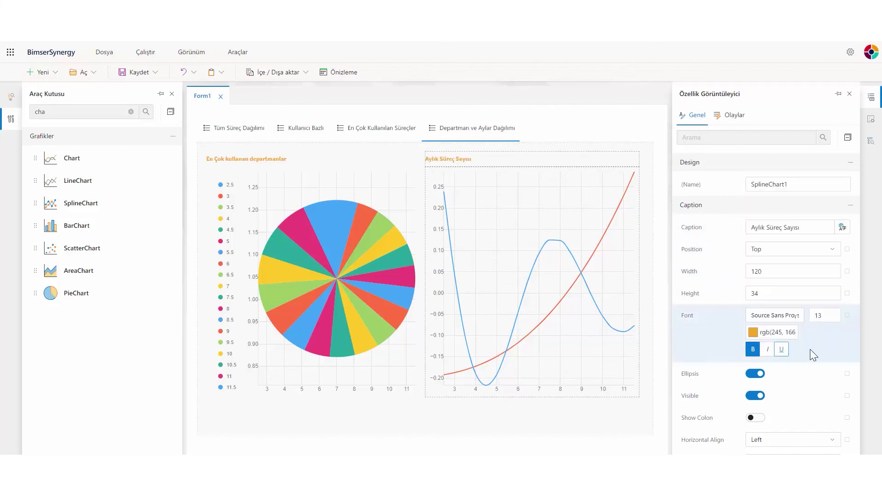
# Bind the spline chart to the getProcessByMonths data source.
pyautogui.scroll(-5, 811, 349)
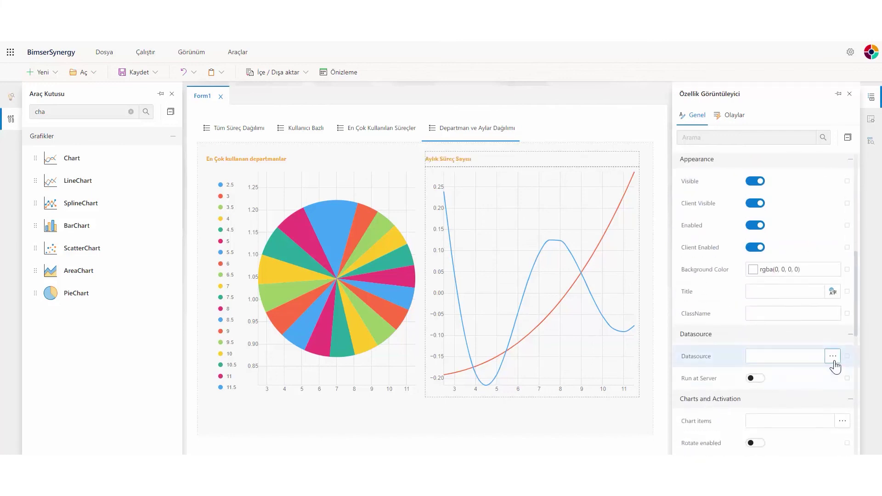
pyautogui.click(832, 356)
pyautogui.click(396, 183)
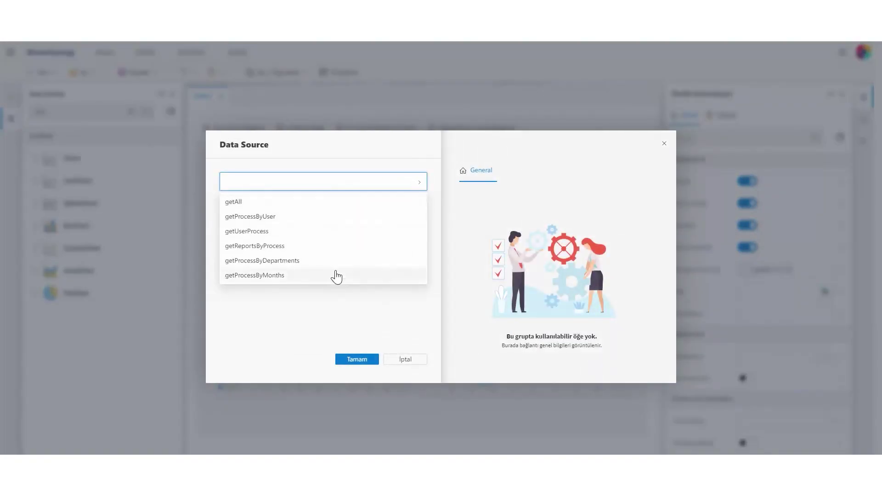
pyautogui.click(336, 275)
pyautogui.click(358, 359)
# Add a spline chart item named Aylık with TARİH as argument field and SÜREÇ SAYISI as value field, and save it.
pyautogui.scroll(-3, 765, 361)
pyautogui.click(843, 329)
pyautogui.click(591, 131)
pyautogui.click(592, 142)
pyautogui.click(554, 179)
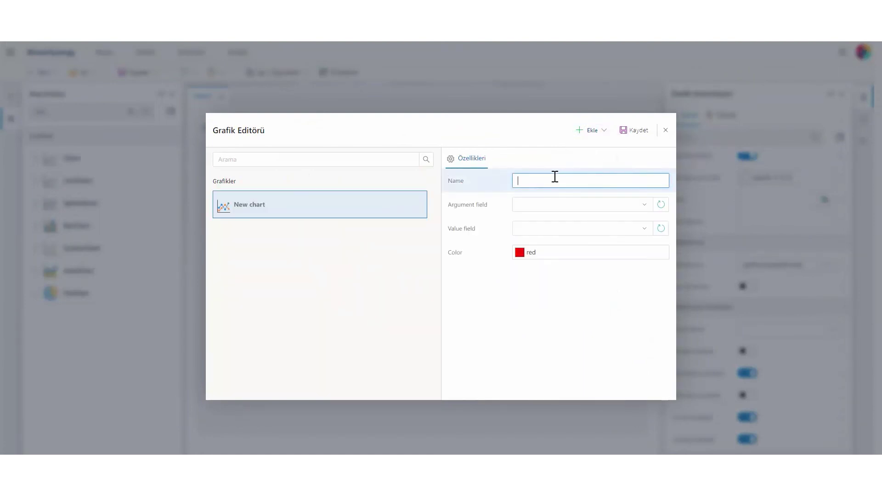
pyautogui.write('Aylık')
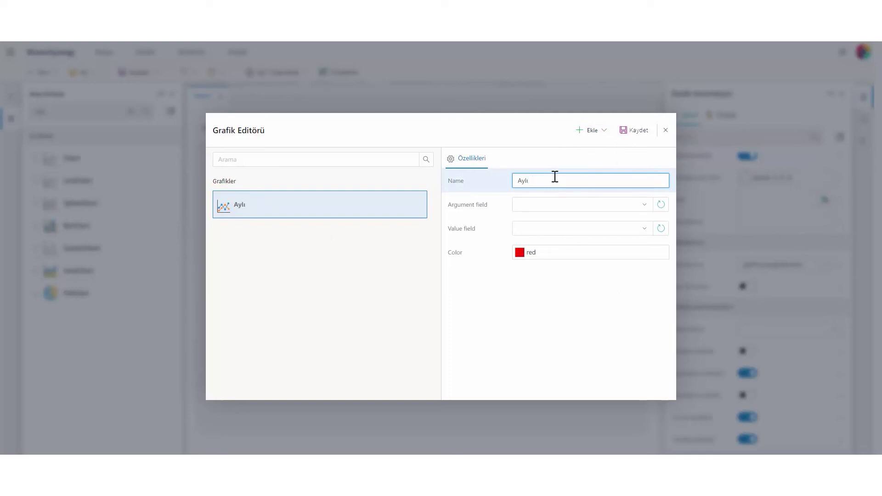
pyautogui.click(548, 205)
pyautogui.click(535, 225)
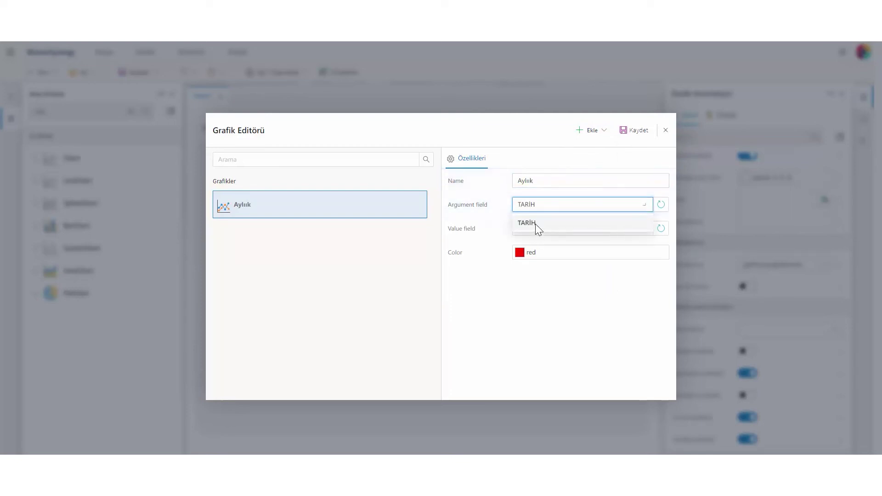
pyautogui.click(532, 229)
pyautogui.click(535, 246)
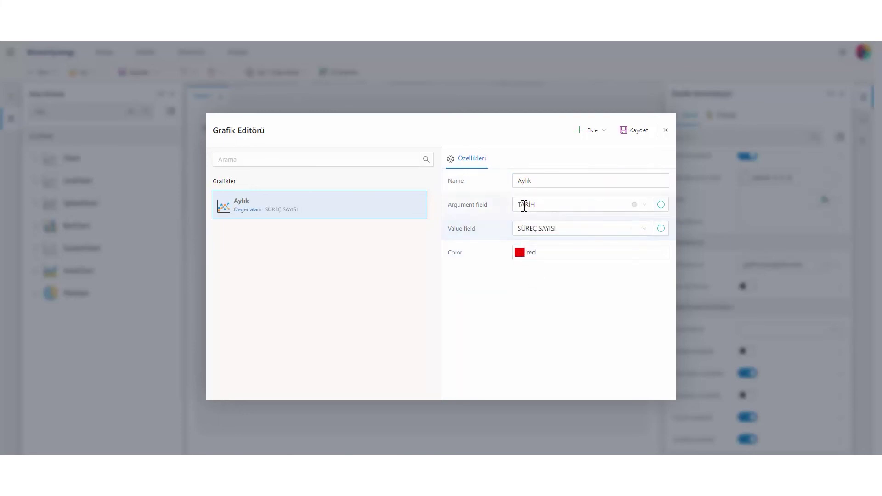
pyautogui.click(644, 133)
# Enable the spline chart's legend and its zoom and pan, with Both for argument and value interaction and Ctrl as zoom region key.
pyautogui.scroll(-5, 715, 346)
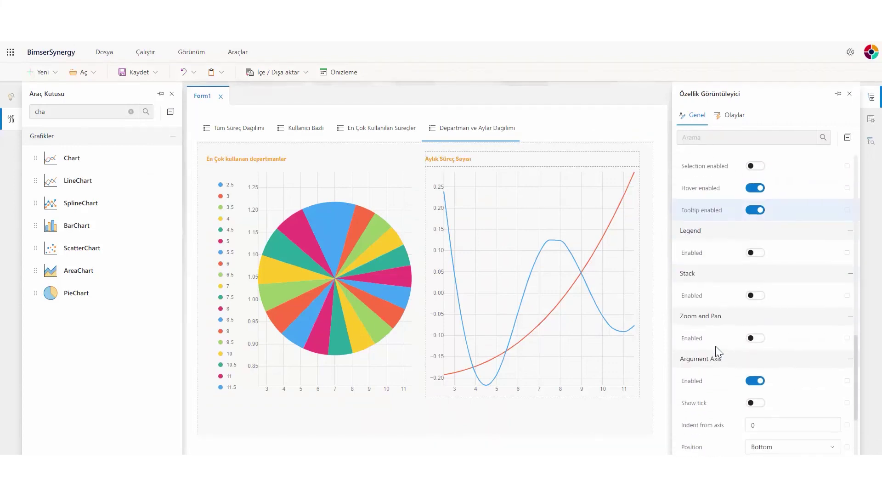
pyautogui.click(754, 252)
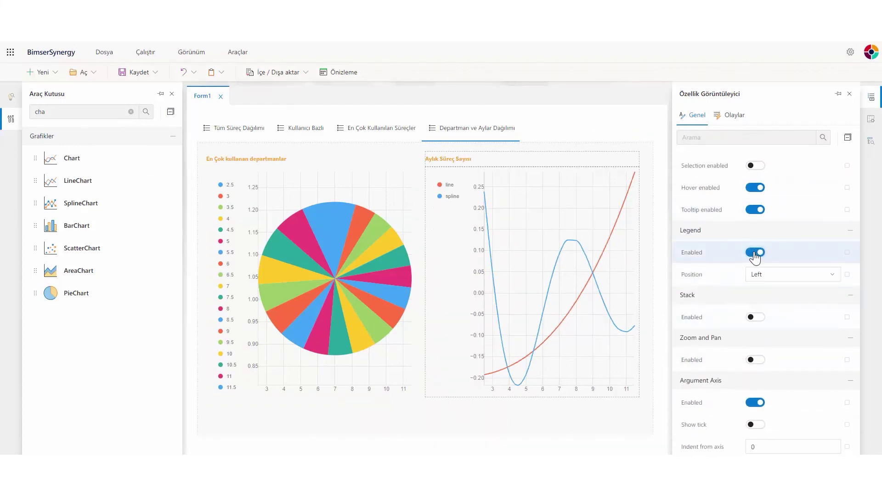
pyautogui.click(751, 361)
pyautogui.click(758, 381)
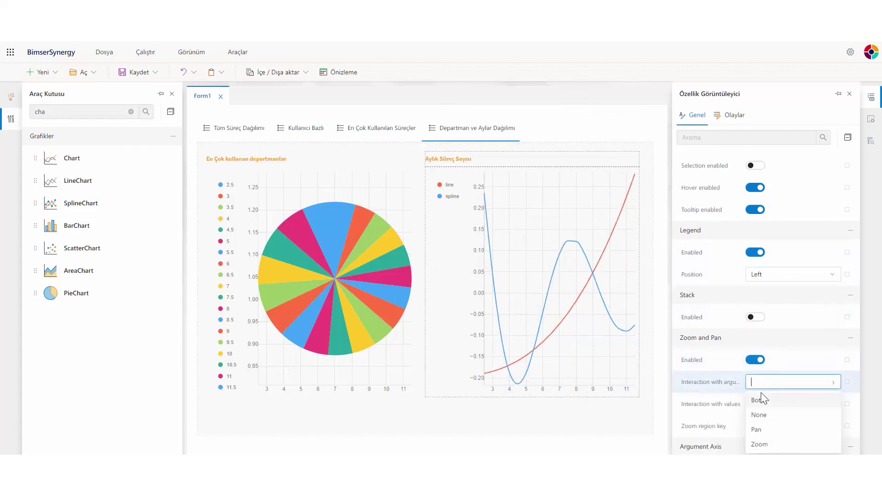
pyautogui.click(760, 400)
pyautogui.click(758, 417)
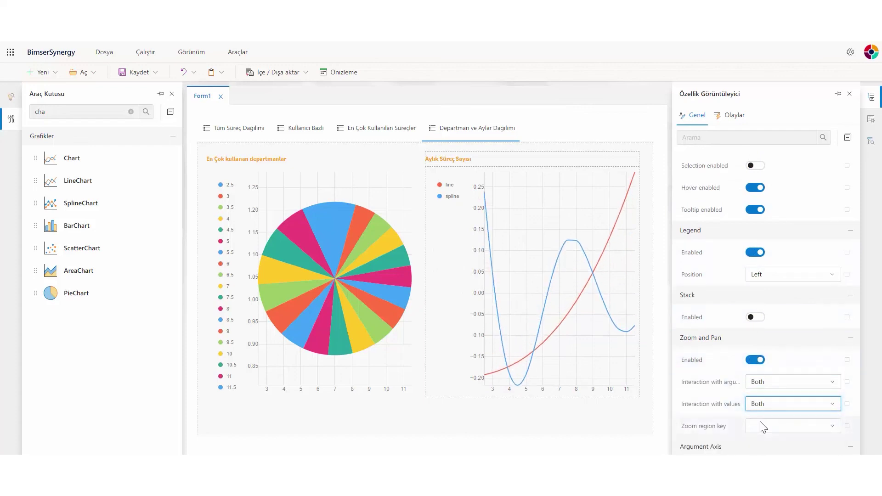
pyautogui.click(760, 426)
pyautogui.click(757, 408)
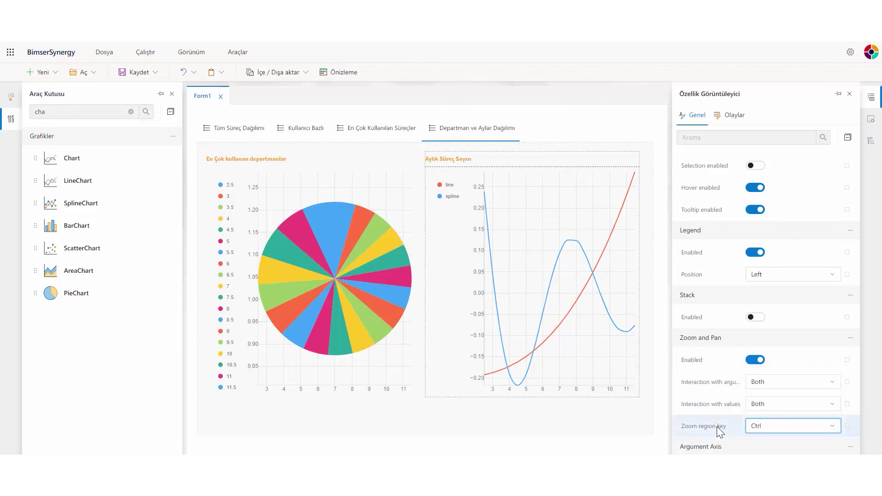
# Save all changes to the dashboard project.
pyautogui.scroll(-5, 728, 415)
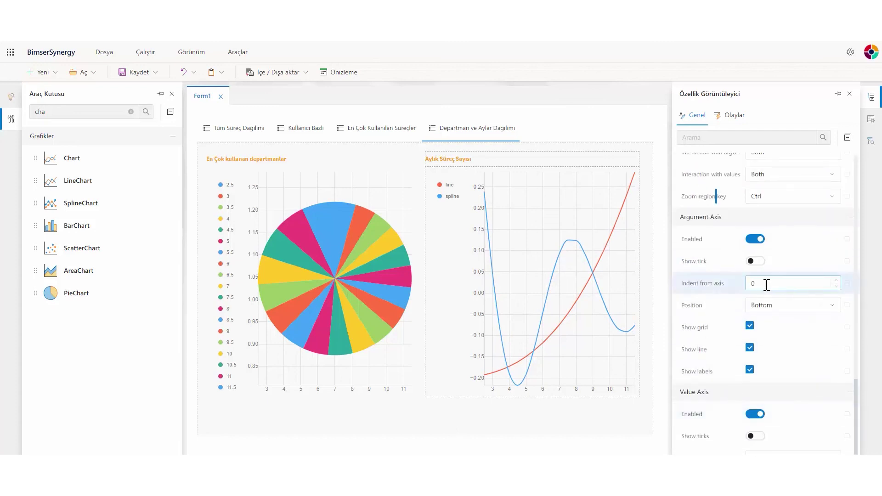
pyautogui.click(383, 444)
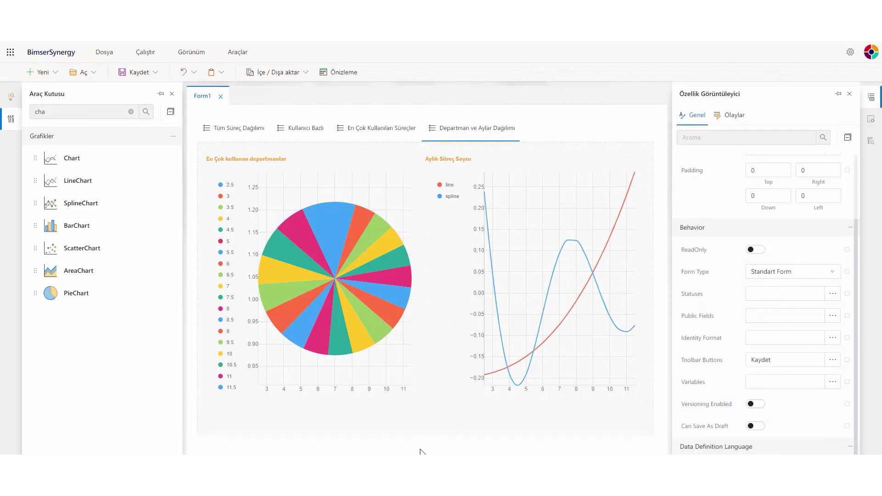
pyautogui.click(144, 73)
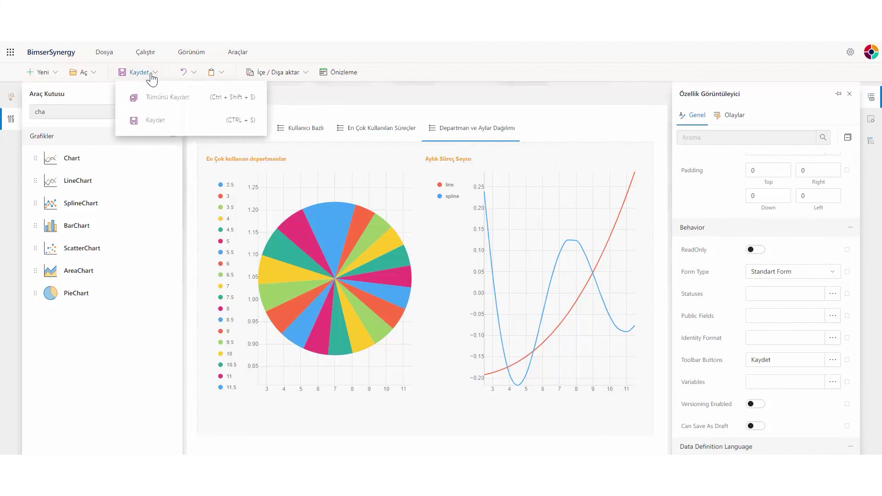
pyautogui.click(195, 97)
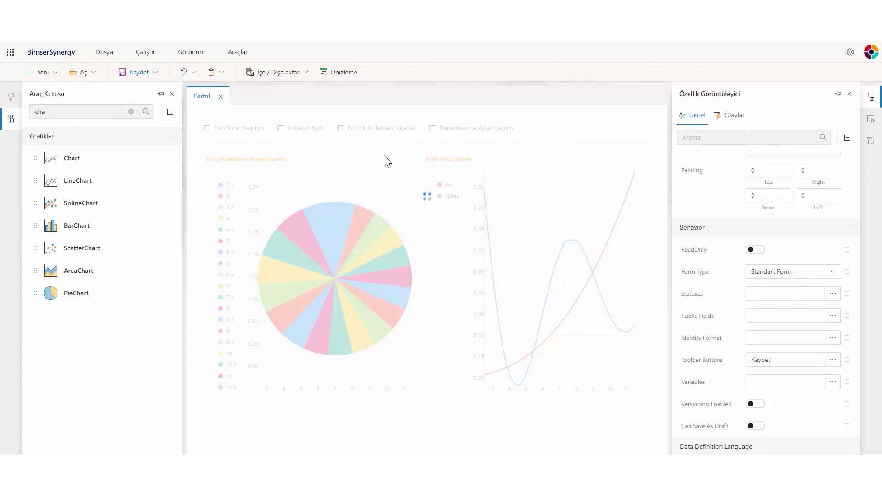
# Switch to the Web Interface and open the Uygulama Gezgini for editing.
pyautogui.click(847, 54)
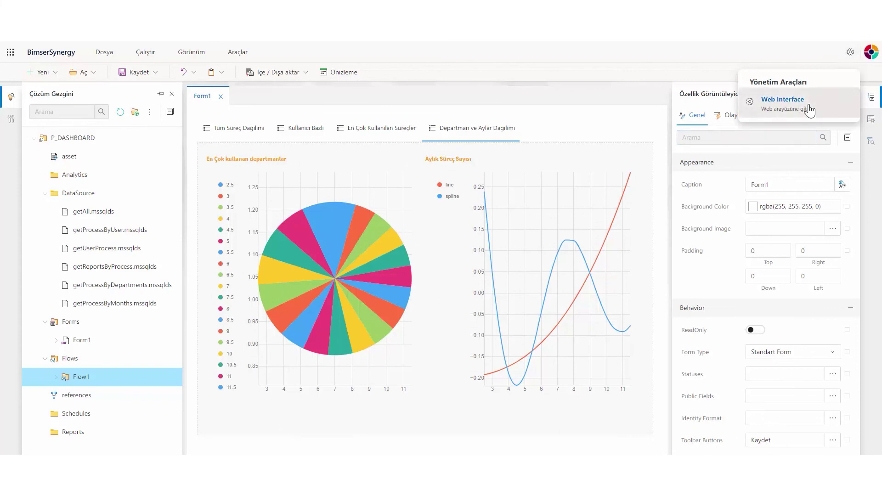
pyautogui.click(809, 110)
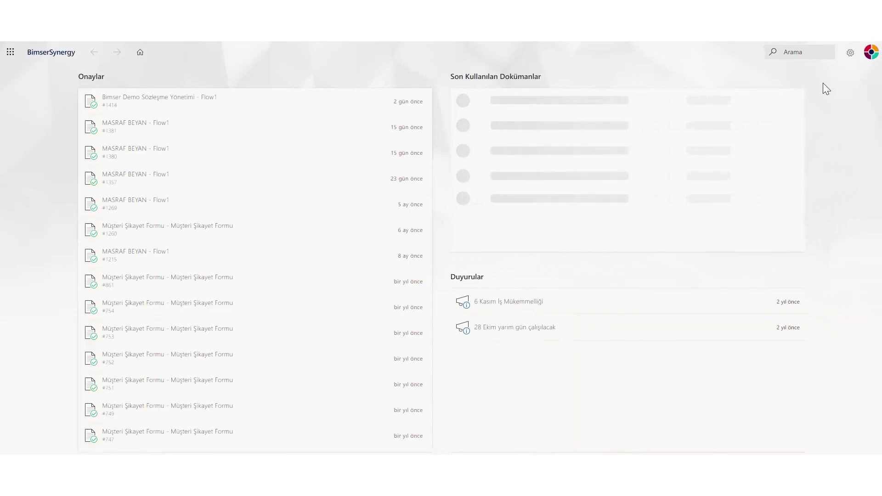
pyautogui.click(851, 54)
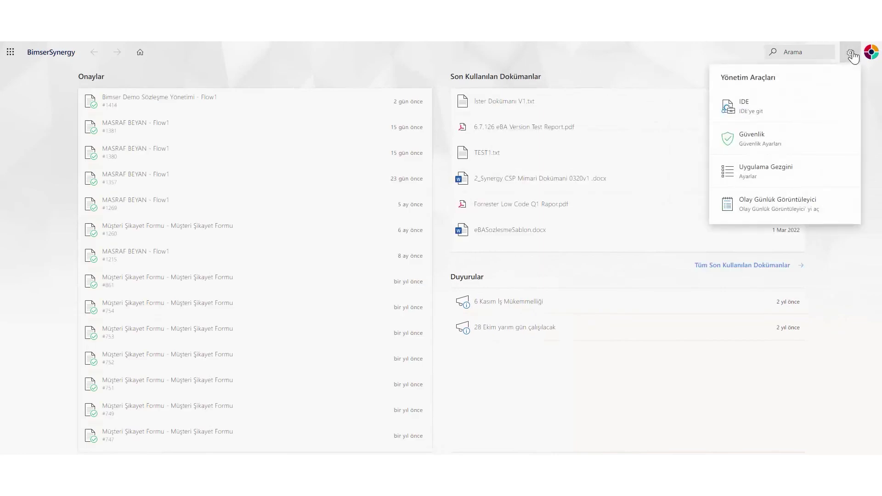
pyautogui.click(809, 183)
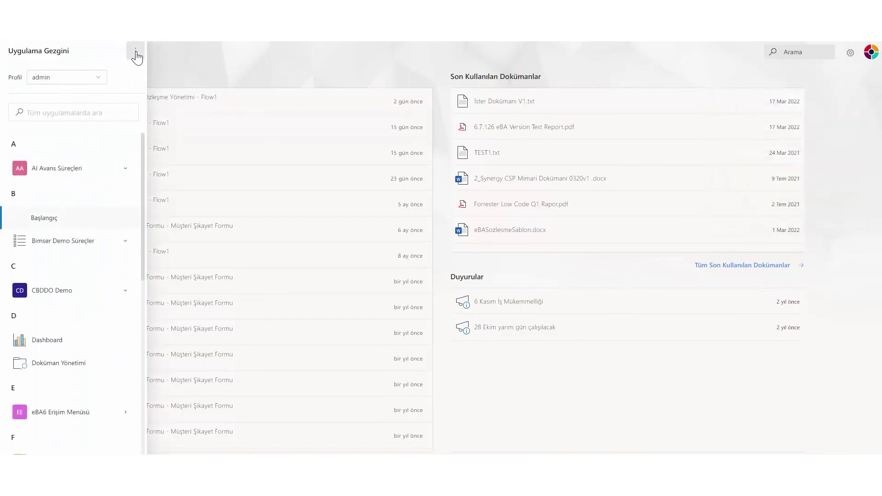
# Start a new application menu entry titled Kullanıcı Raporları (Görsel) with a panel size of 3.
pyautogui.click(136, 53)
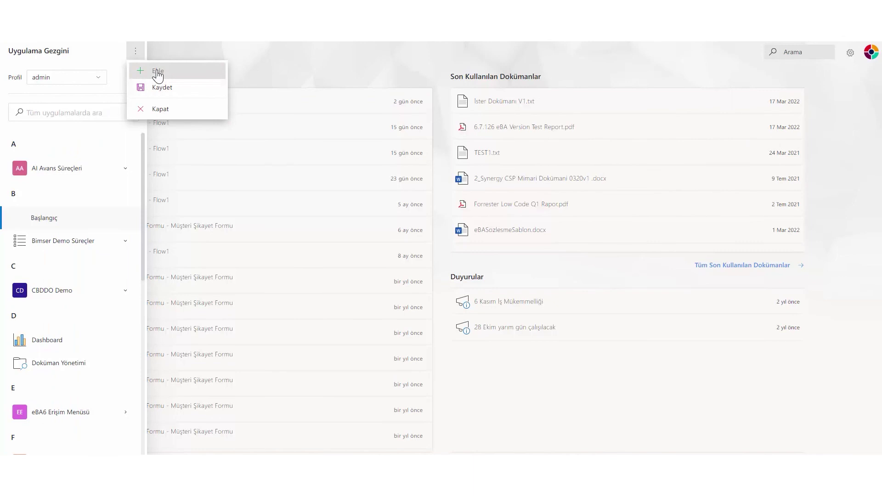
pyautogui.click(155, 71)
pyautogui.click(283, 212)
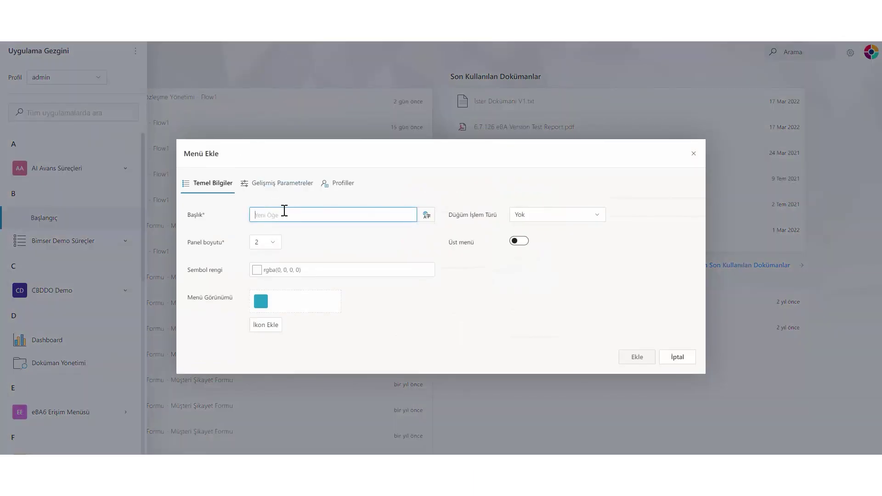
pyautogui.write('Kullanıcı Raporları (Görsel')
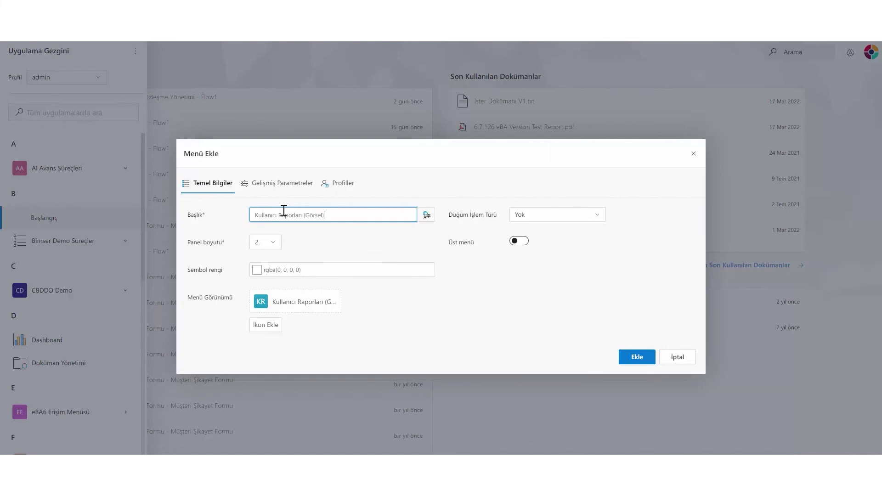
pyautogui.click(279, 250)
pyautogui.click(272, 294)
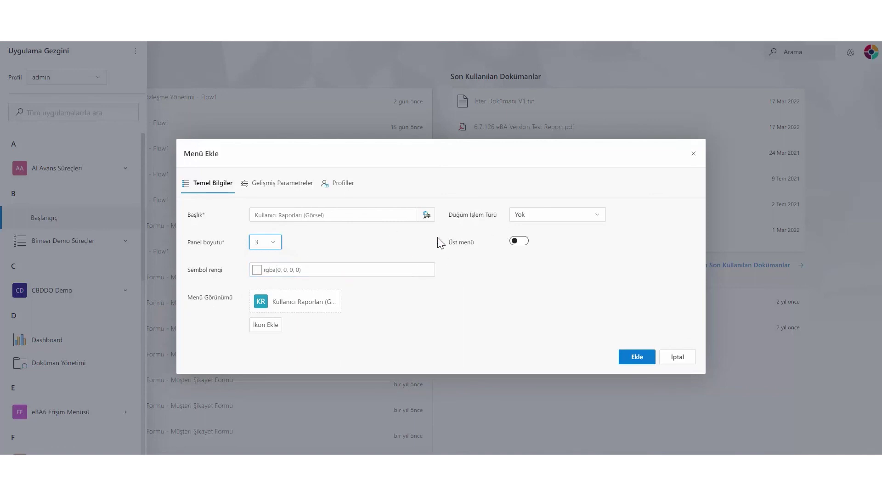
# Set the menu entry's action type to Bir Form Doldur, using Form1 of the P_DASHBOARD project.
pyautogui.click(518, 225)
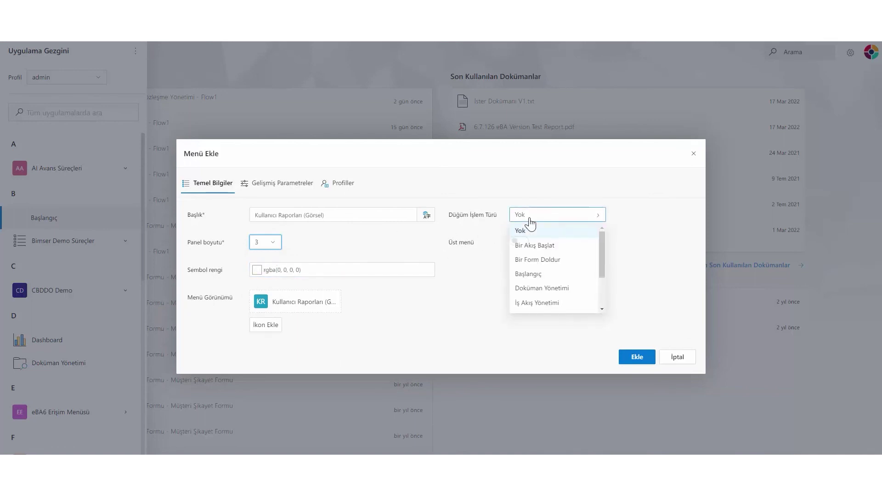
pyautogui.click(535, 266)
pyautogui.click(533, 244)
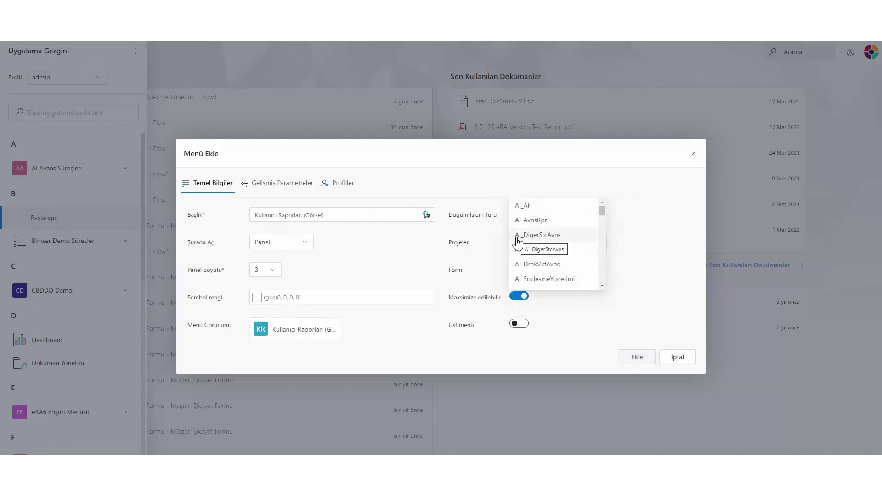
pyautogui.scroll(-5, 518, 242)
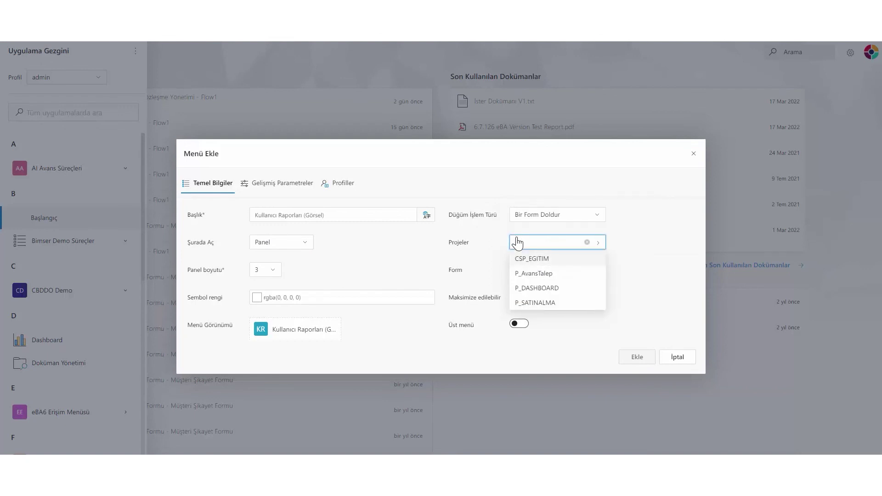
pyautogui.write('P_DA')
pyautogui.click(530, 265)
pyautogui.click(531, 273)
pyautogui.click(526, 286)
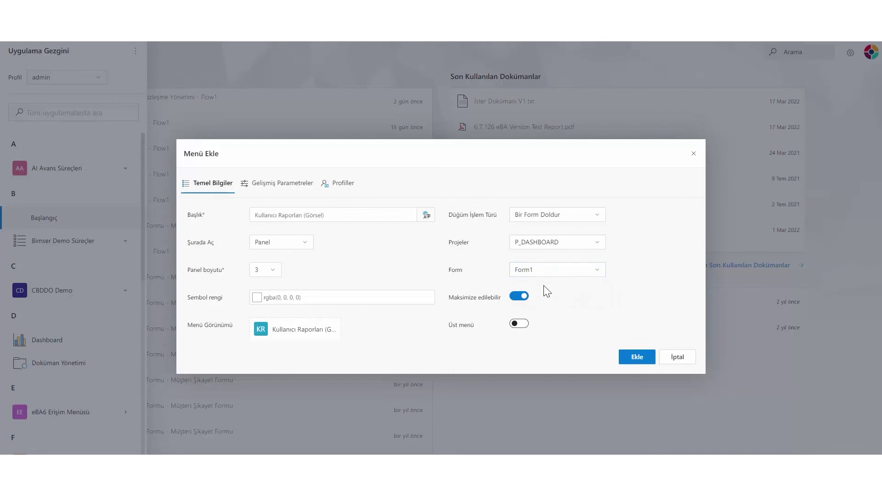
# Assign the admin and users profiles to the menu entry, then add it and save the application menu.
pyautogui.click(334, 186)
pyautogui.click(356, 241)
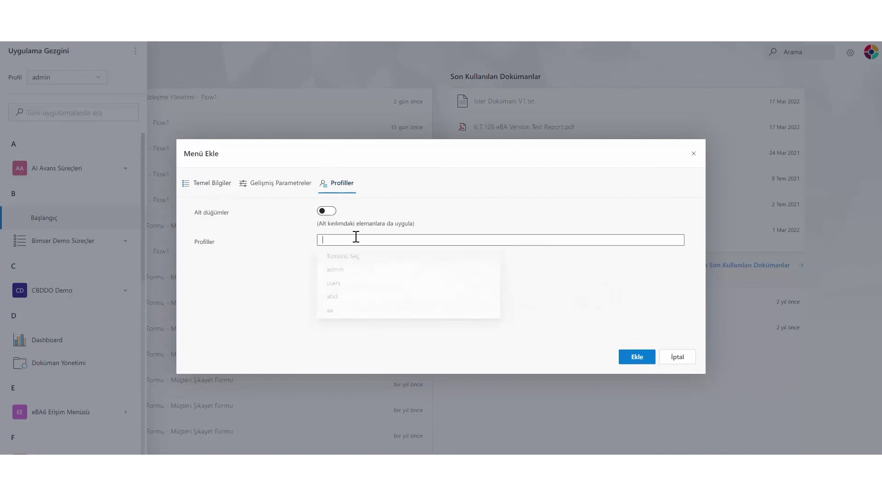
pyautogui.click(344, 275)
pyautogui.click(336, 287)
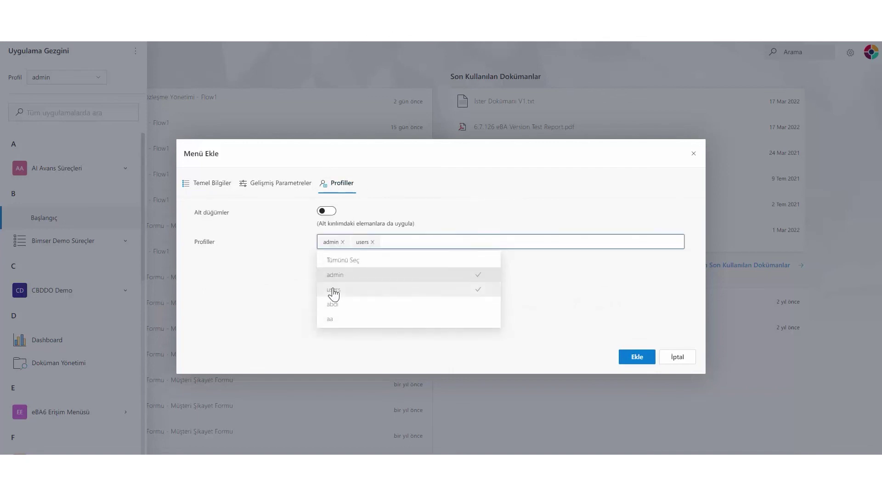
pyautogui.click(307, 256)
pyautogui.click(642, 360)
pyautogui.click(135, 51)
pyautogui.click(134, 88)
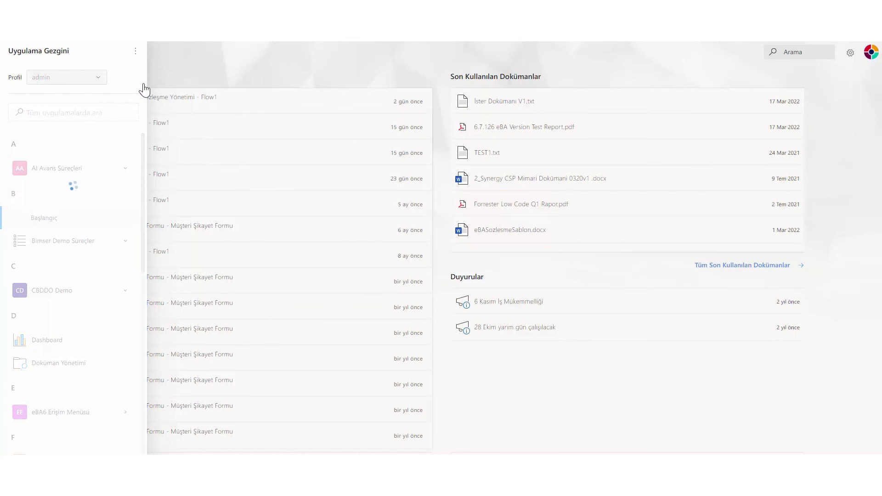
# Search the applications for KU and open the Kullanıcı Raporları (Görsel) entry.
pyautogui.click(131, 102)
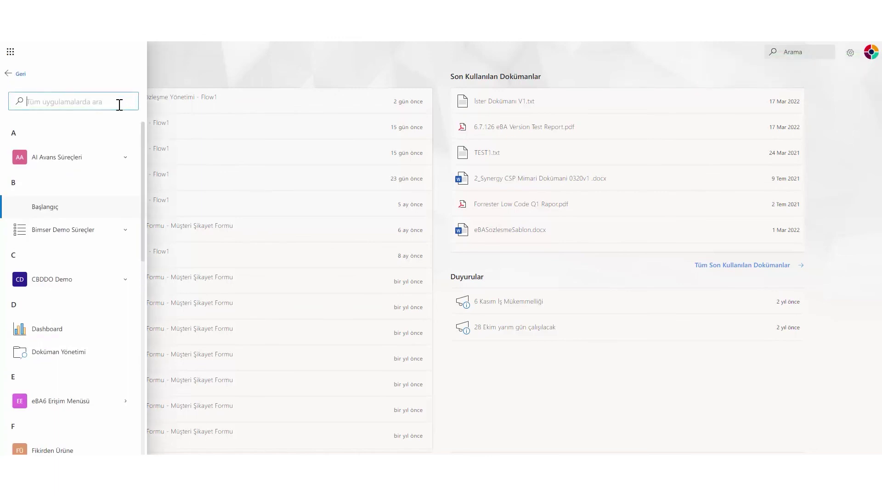
pyautogui.write('KU')
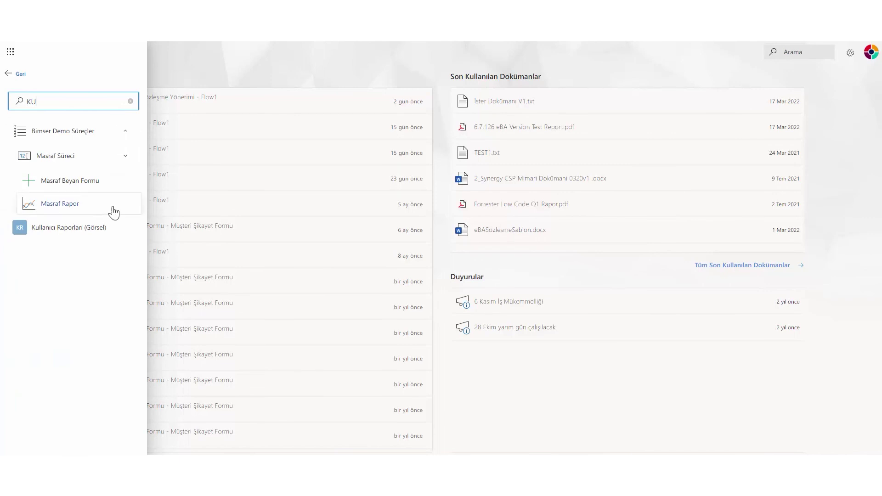
pyautogui.click(99, 233)
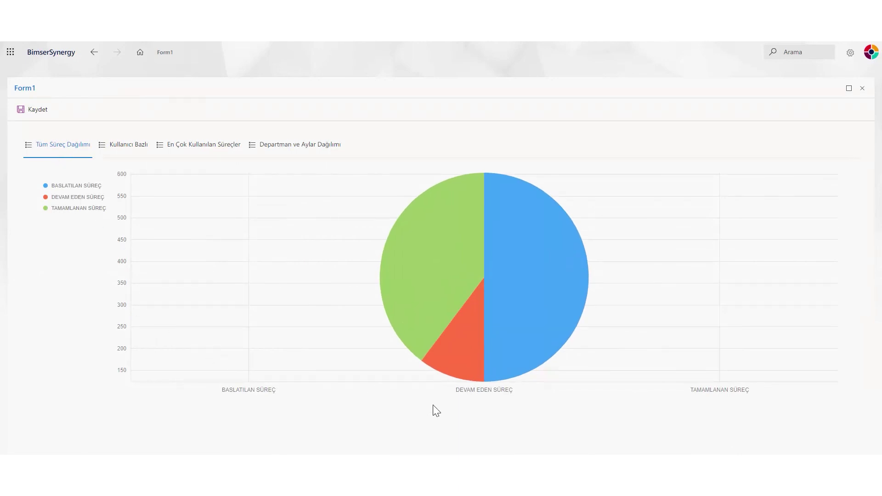
# Examine the values of the started, ongoing and completed process slices in the Tüm Süreç Dağılımı pie chart.
pyautogui.moveTo(528, 327)
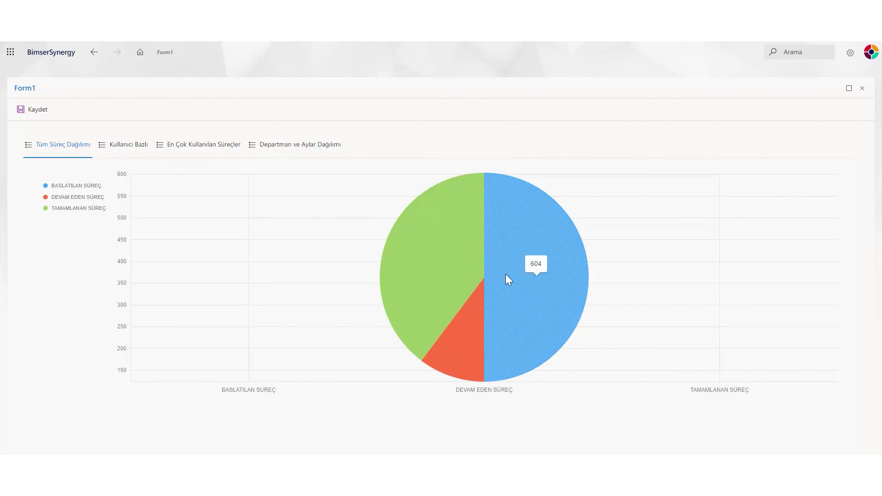
pyautogui.moveTo(476, 261)
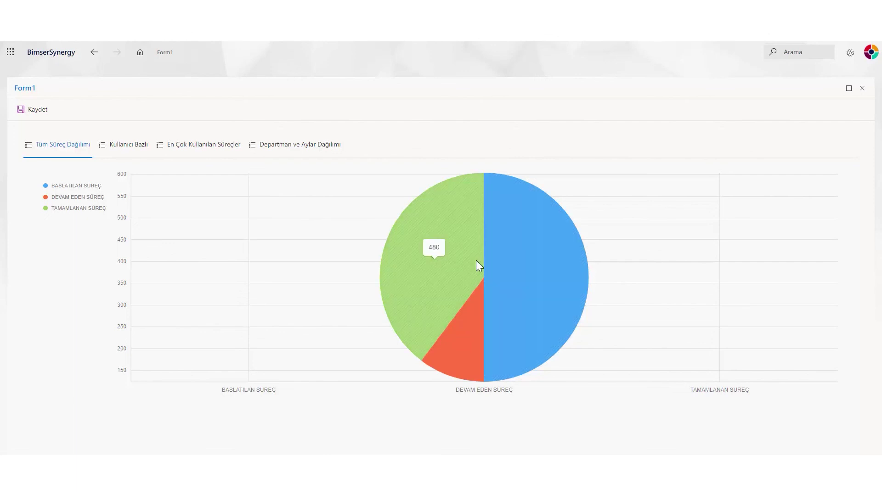
pyautogui.moveTo(474, 352)
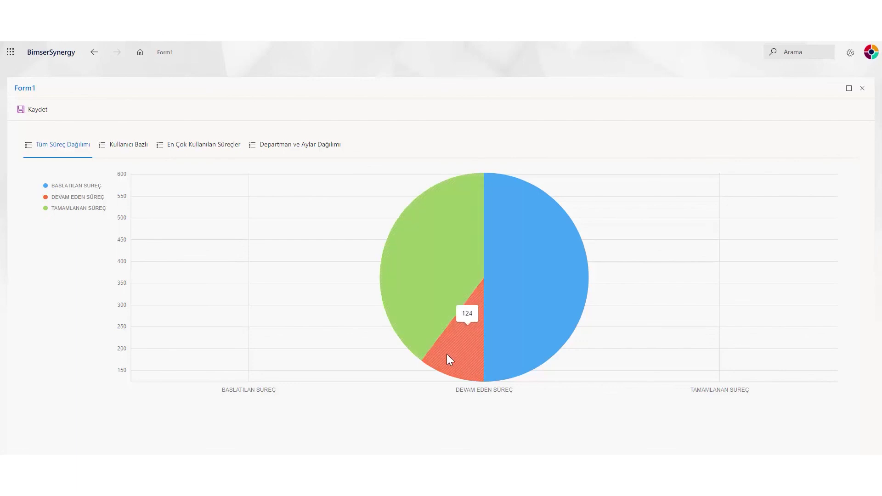
# Examine the per-user bars in the Kullanıcı Bazlı view and load the process breakdown for the third user.
pyautogui.click(130, 151)
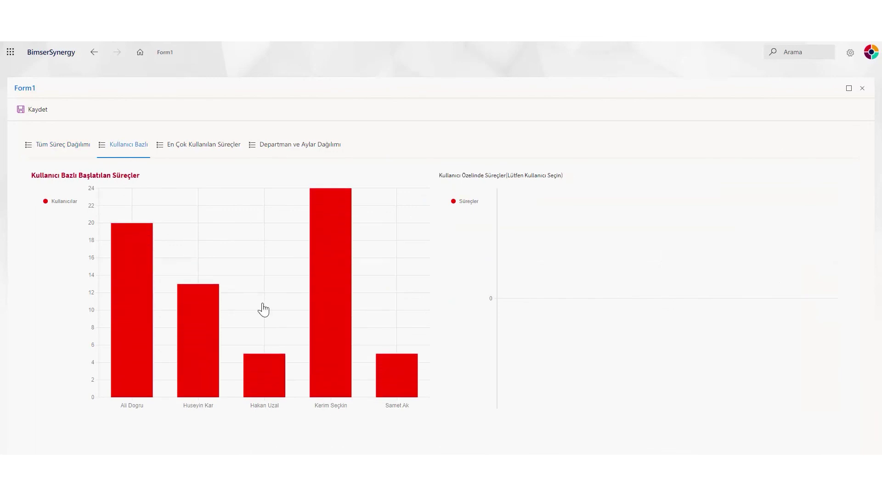
pyautogui.moveTo(131, 318)
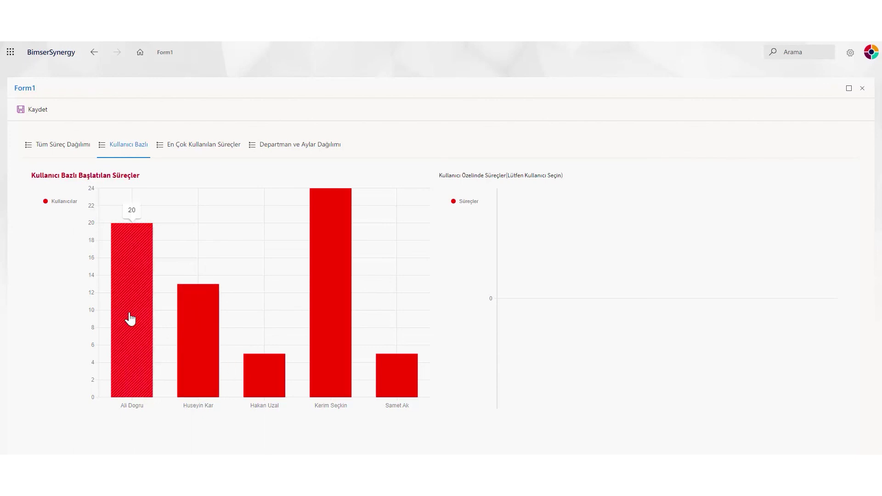
pyautogui.moveTo(204, 331)
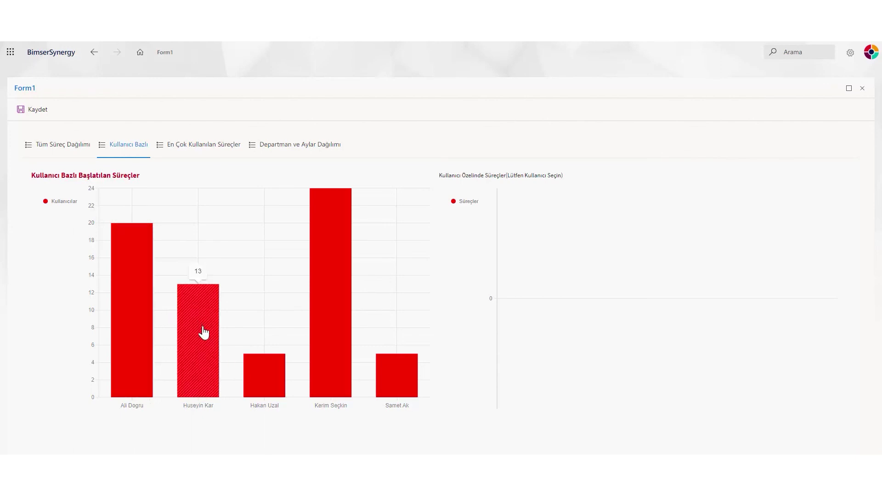
pyautogui.moveTo(273, 369)
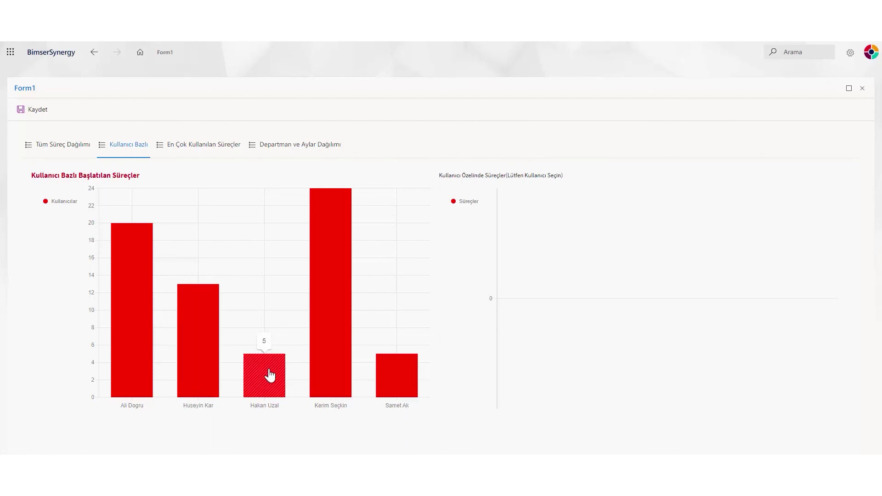
pyautogui.click(269, 374)
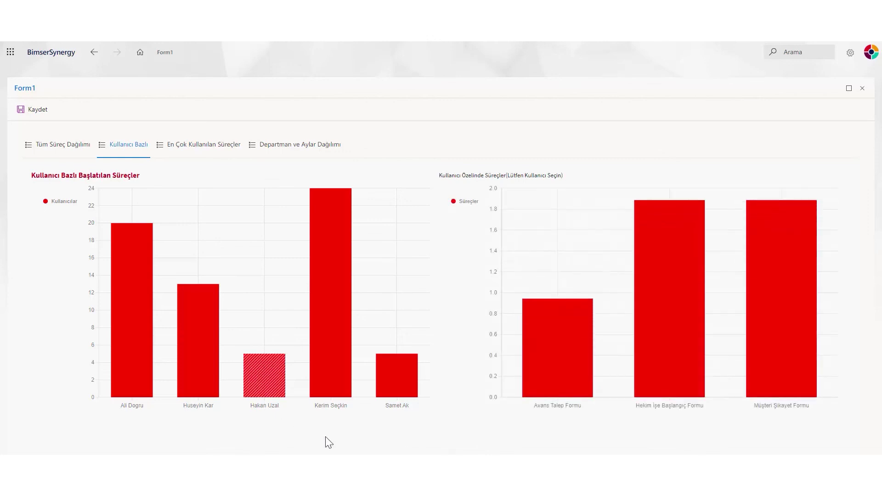
pyautogui.moveTo(769, 340)
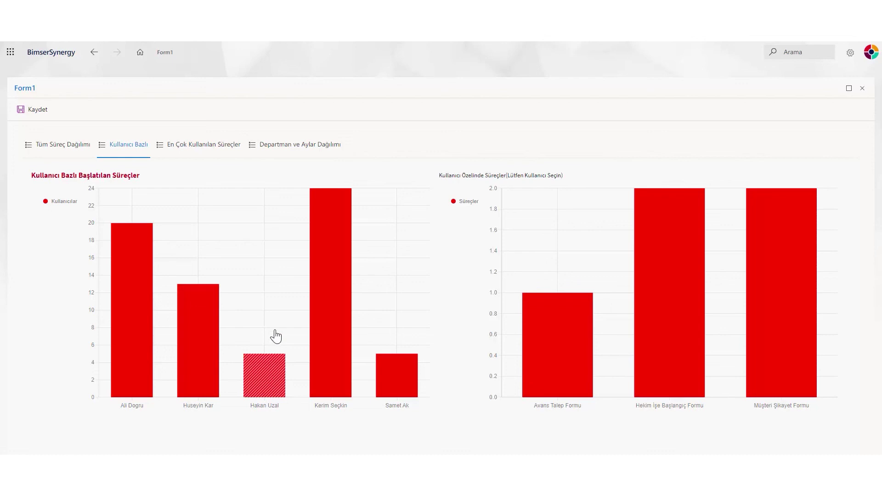
# Test zooming in and out on the Kullanıcı Bazlı Başlatılan Süreçler bar chart.
pyautogui.scroll(3, 242, 353)
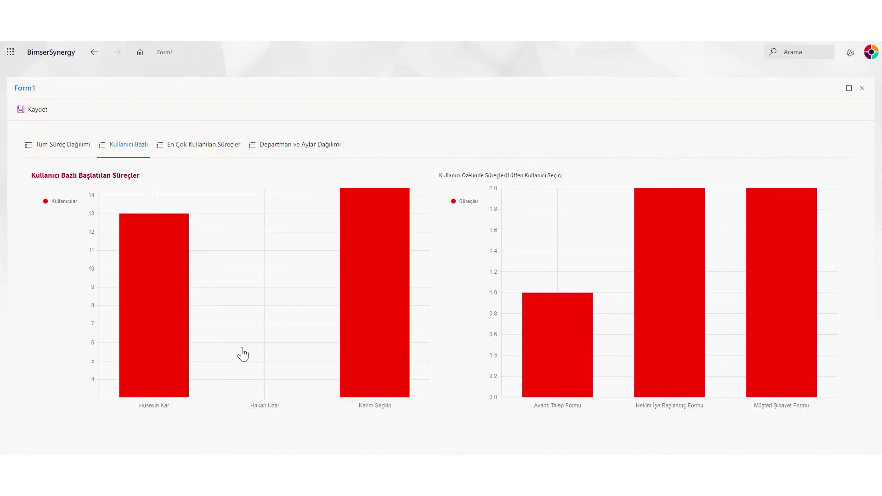
pyautogui.scroll(-3, 243, 354)
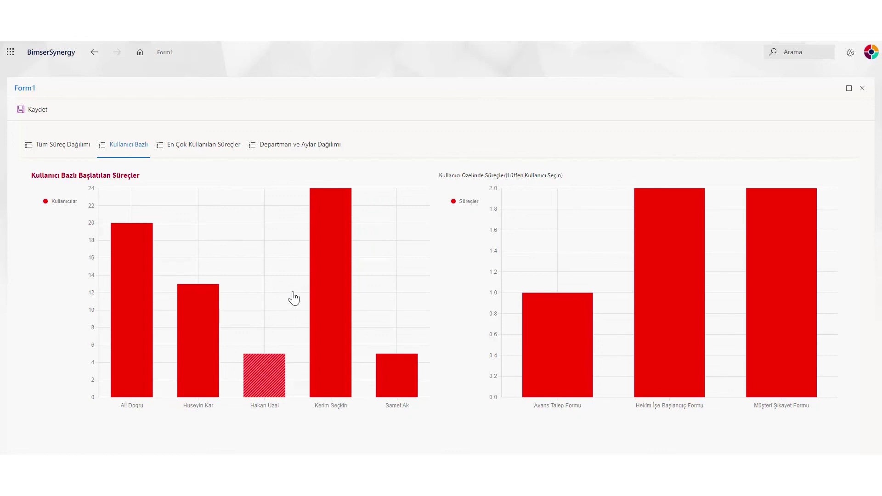
pyautogui.moveTo(292, 293)
pyautogui.mouseDown()
pyautogui.moveTo(207, 345)
pyautogui.moveTo(164, 387)
pyautogui.moveTo(292, 295)
pyautogui.mouseUp()
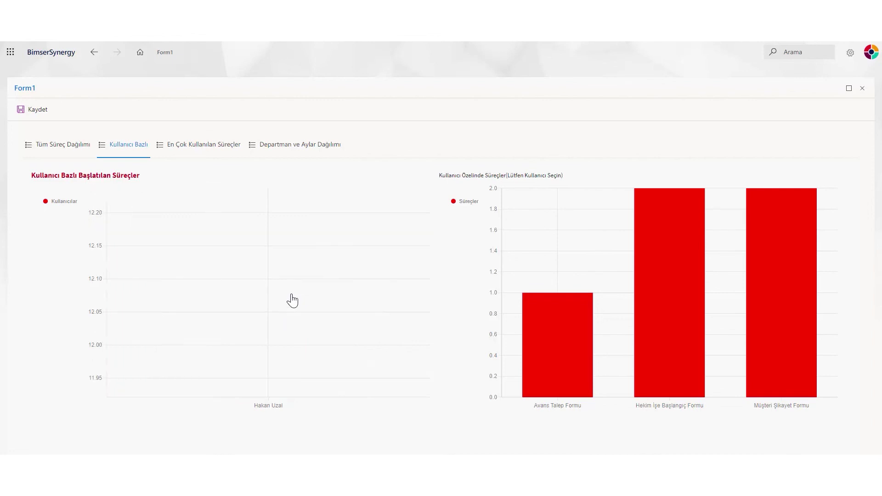
pyautogui.click(292, 301)
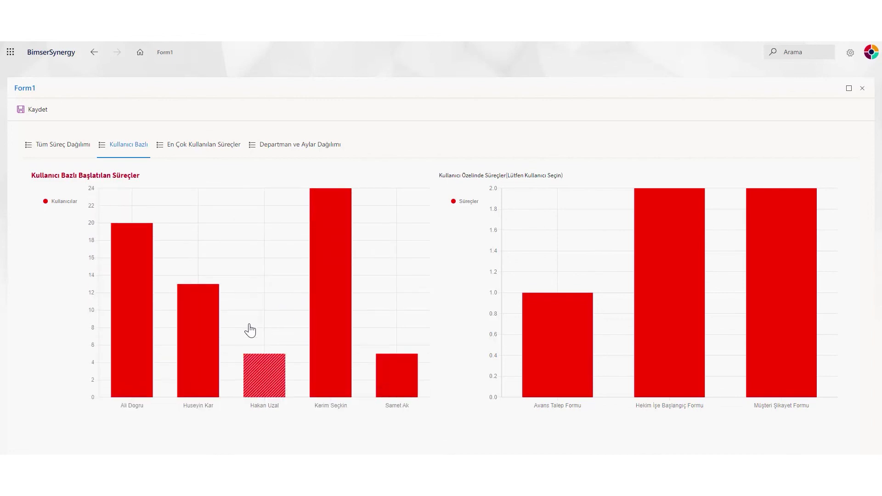
# Display the En Çok Kullanılan Süreçler chart to review the most-used processes.
pyautogui.click(214, 152)
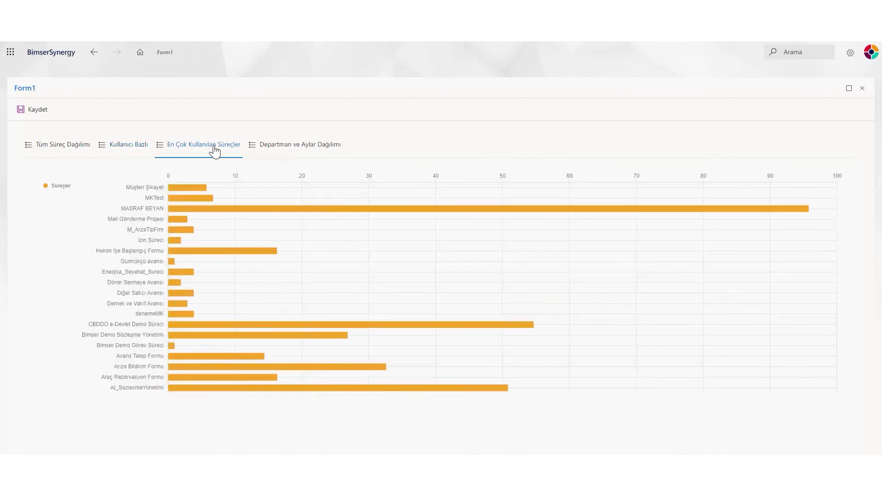